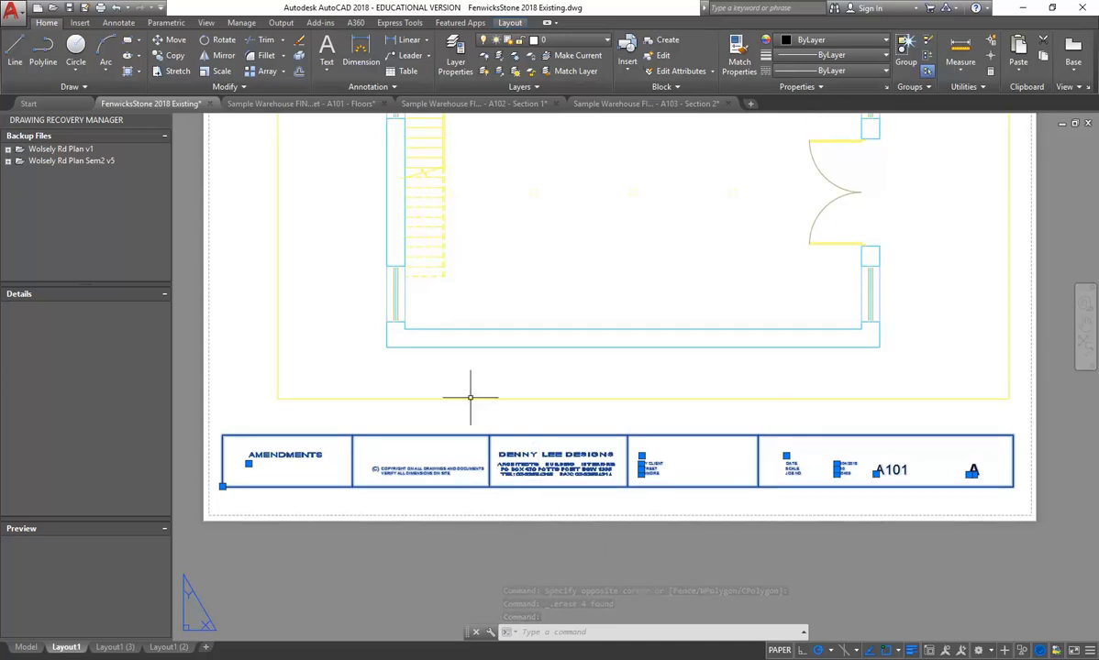
Create a copy of Layout1 and place it before Layout1 (3)
scroll(456, 438, "up", 3)
scroll(456, 438, "down", 5)
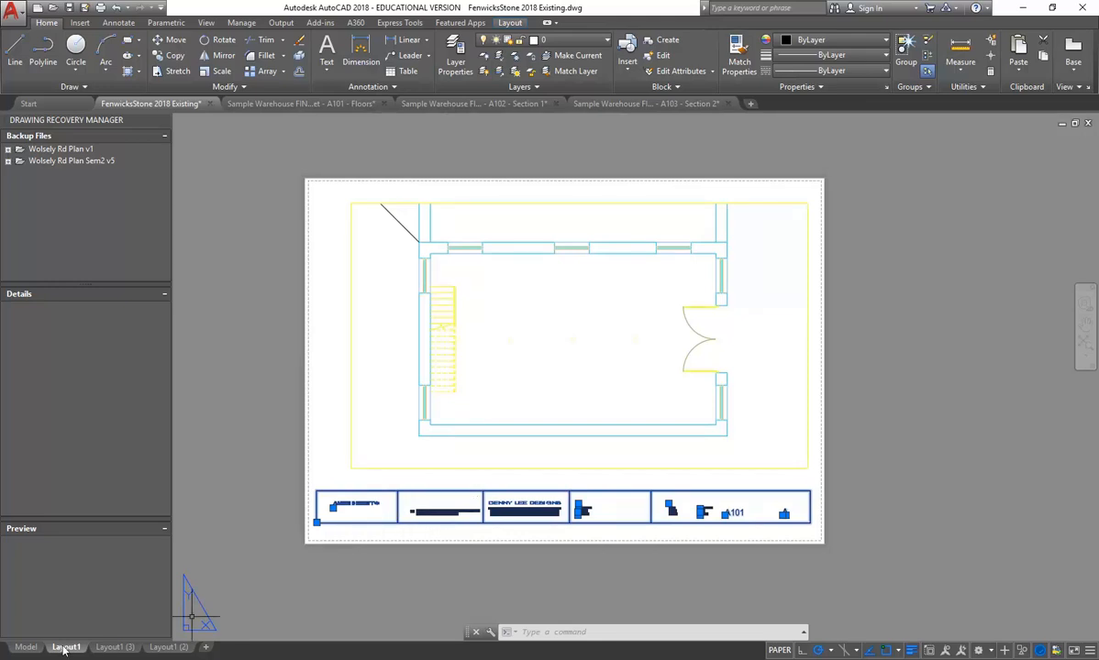
right_click(64, 647)
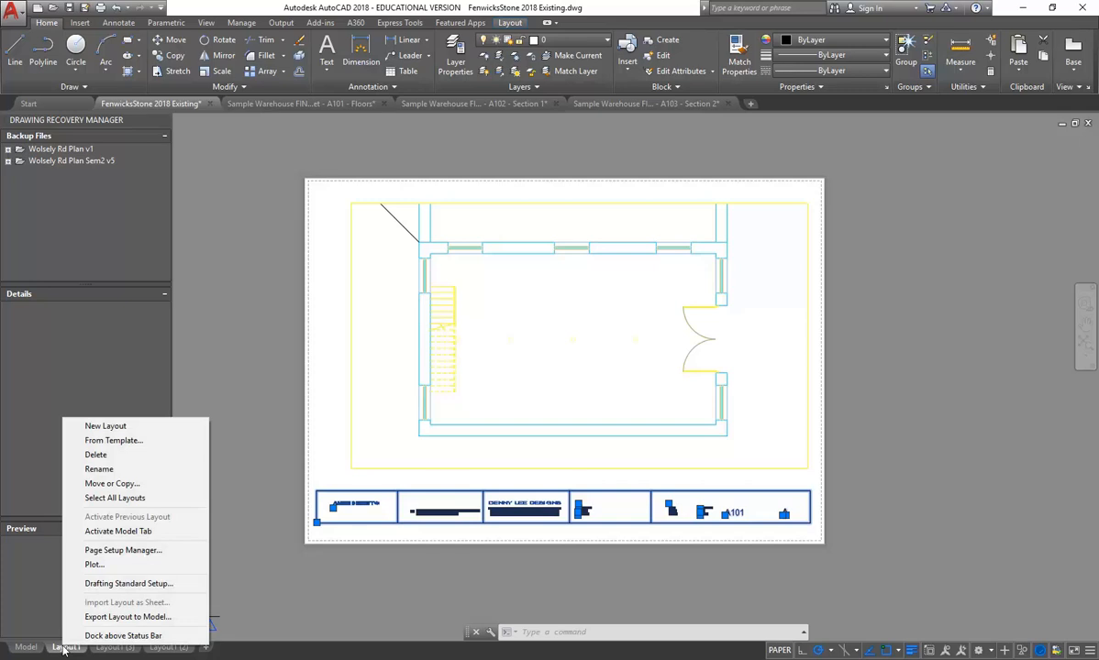
left_click(135, 485)
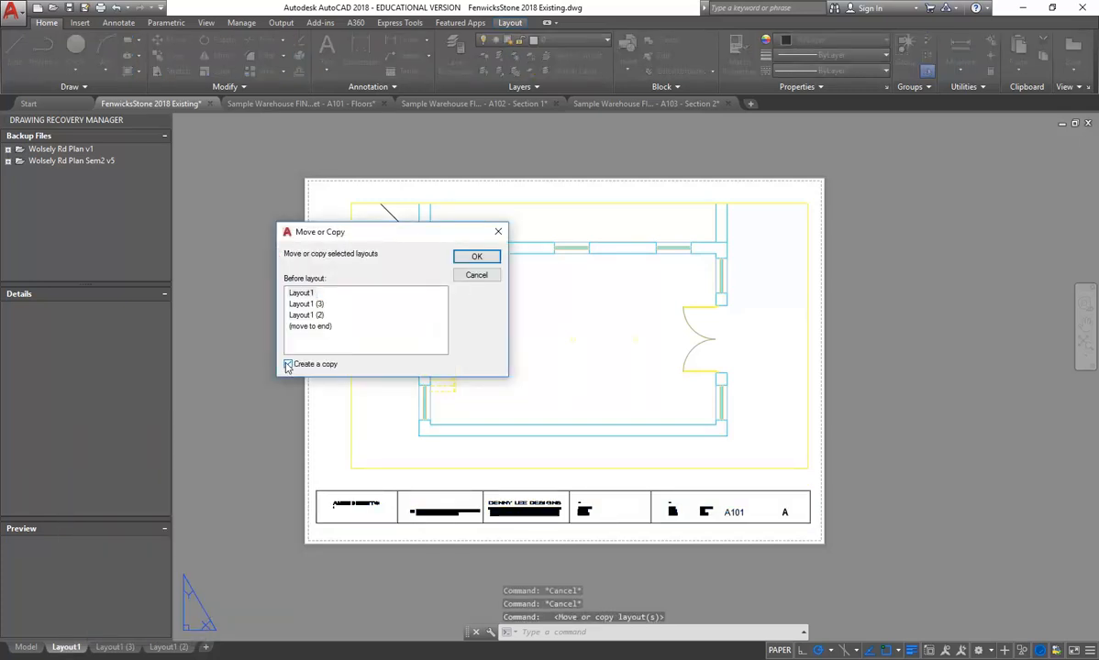
left_click(305, 304)
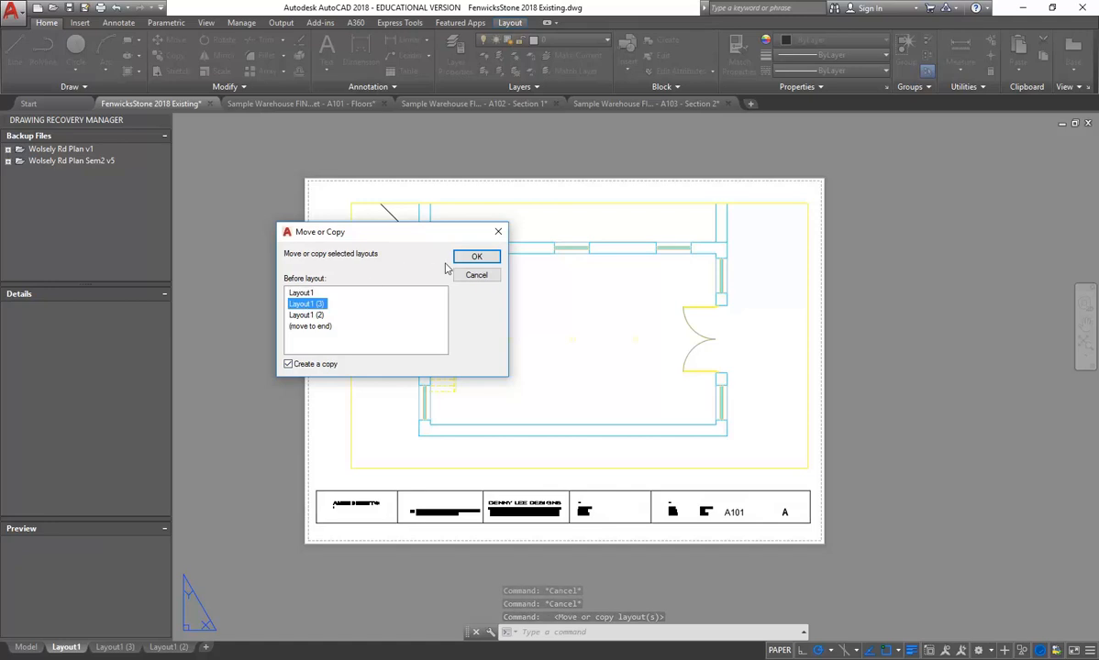
left_click(476, 257)
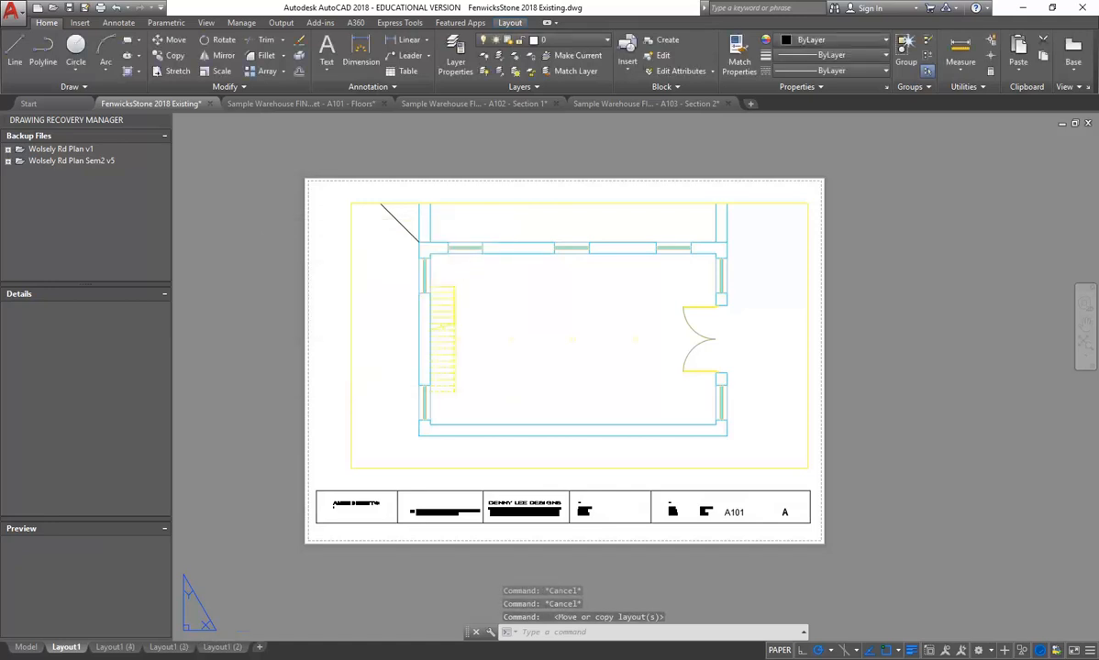
Compare Layout1 (4) with Layout1, and open Layout1's MY-TITLE title block for in-place editing with all nested objects selected automatically
left_click(105, 647)
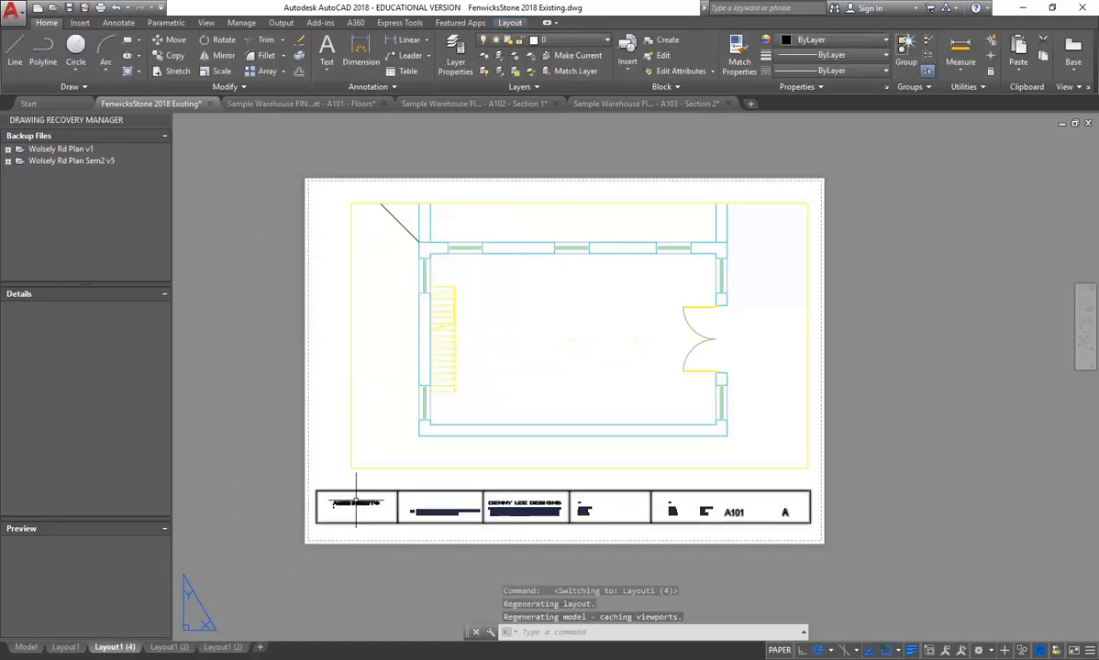
left_click(67, 647)
left_click(114, 647)
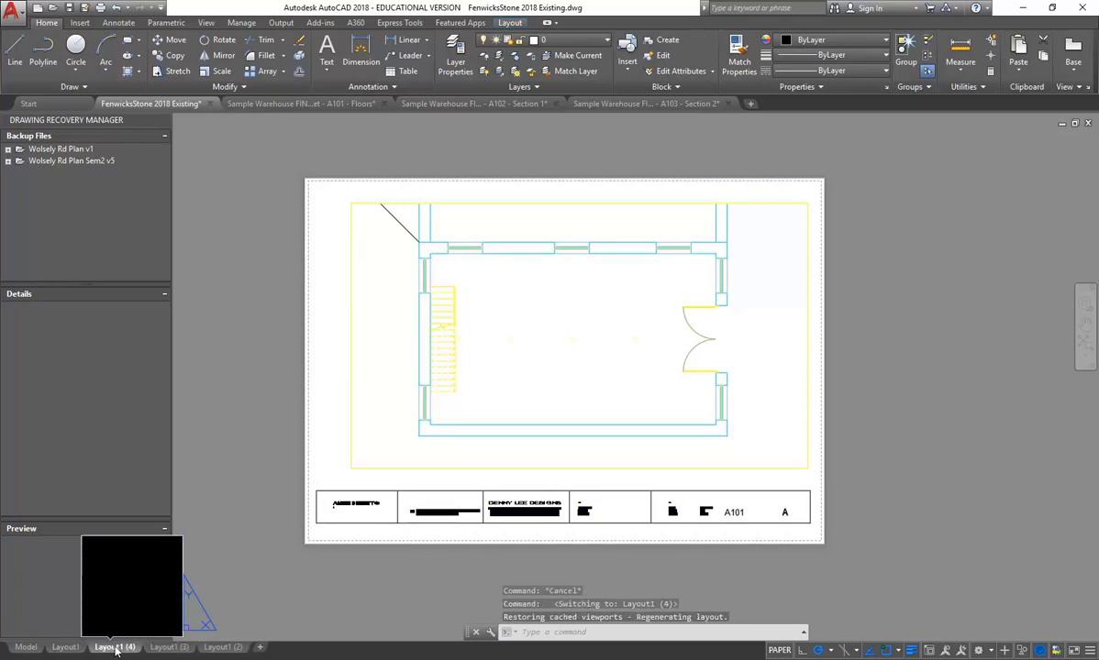
left_click(65, 647)
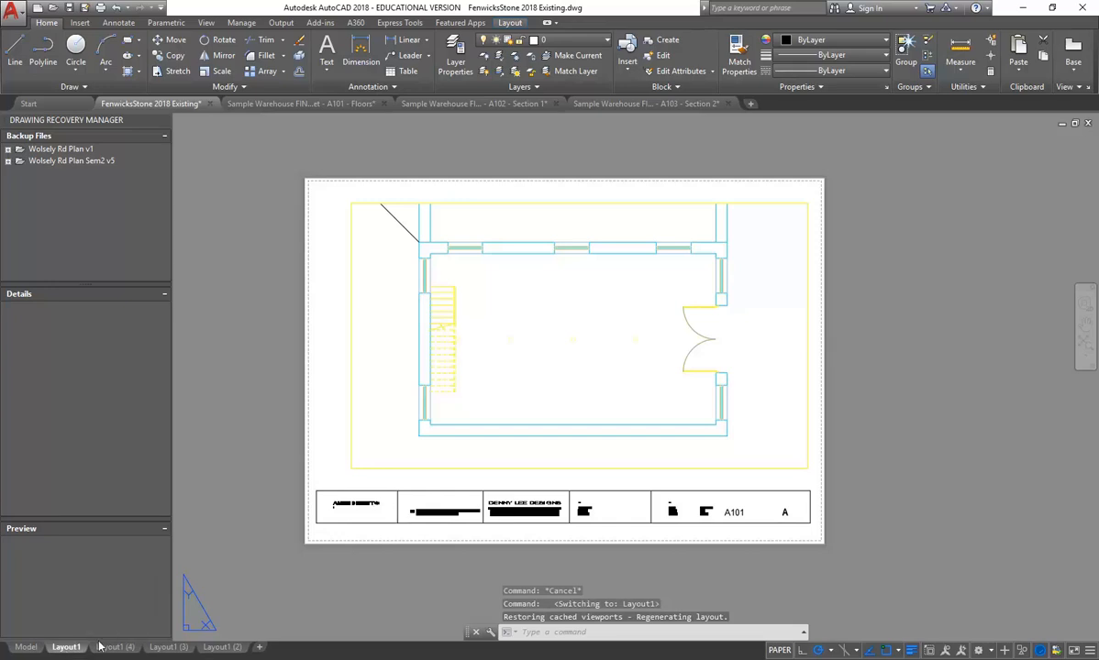
scroll(366, 543, "up", 2)
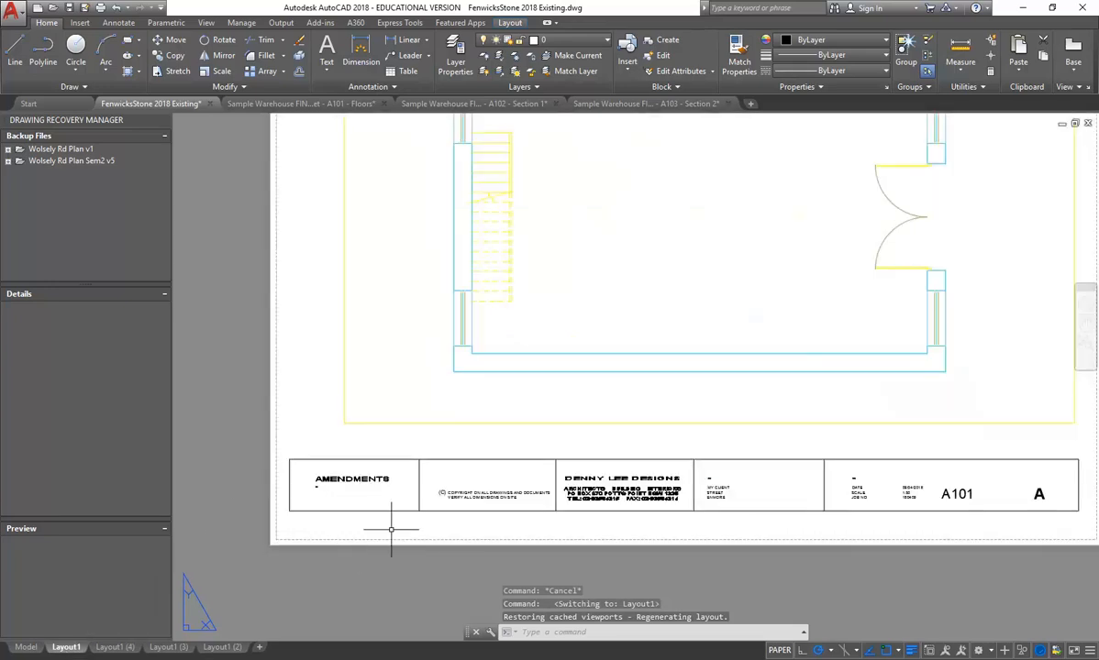
left_click(418, 476)
scroll(420, 550, "down", 2)
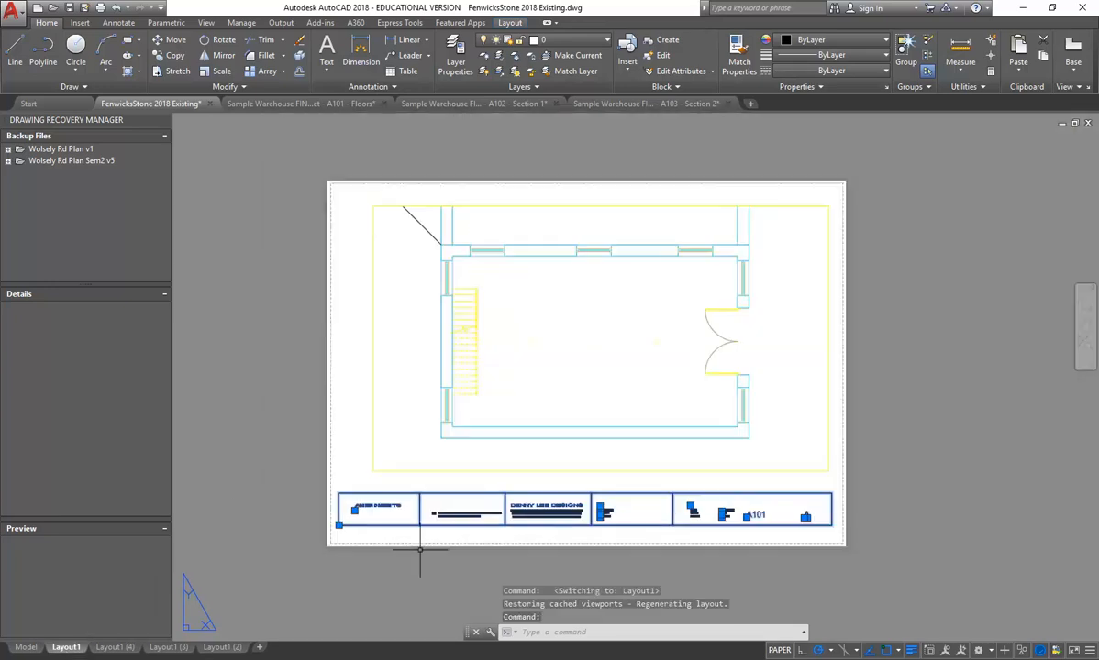
right_click(395, 409)
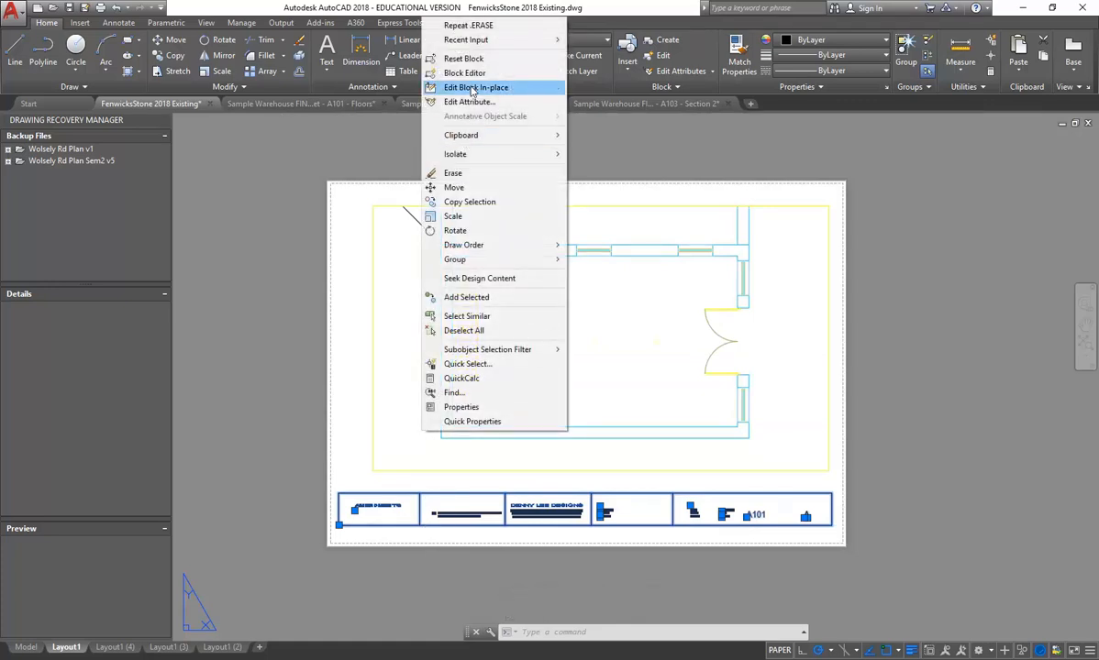
left_click(473, 88)
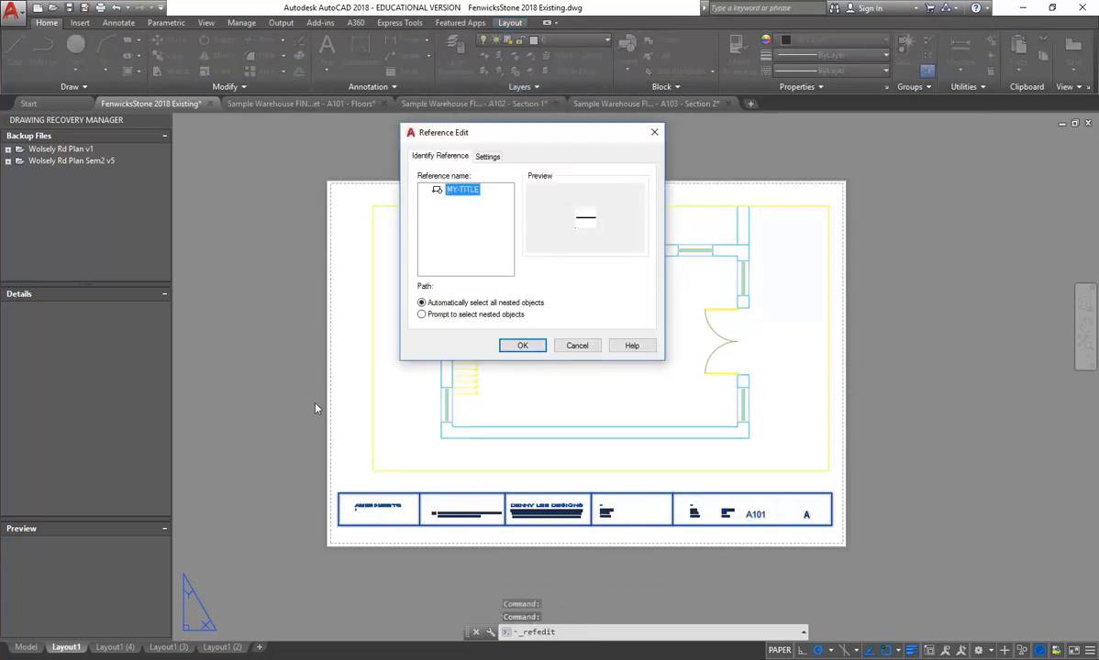
left_click(522, 347)
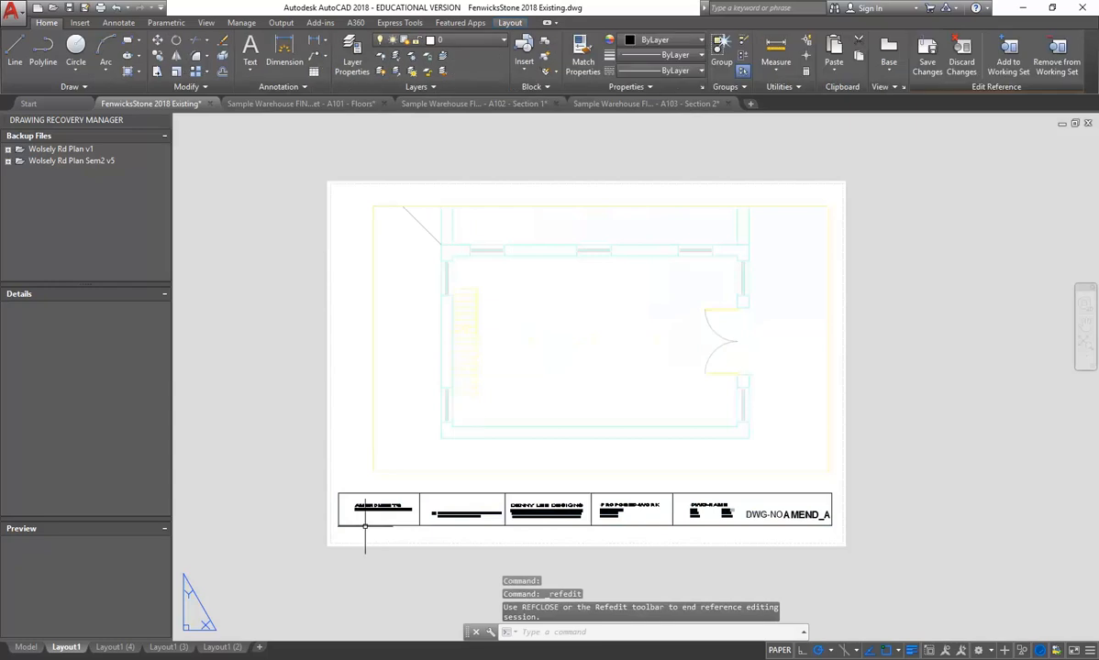
Erase the AMENDMENTS heading and the AMENDMENT/DATE/DESCRIBE text from the first cell of the title block
scroll(325, 559, "up", 8)
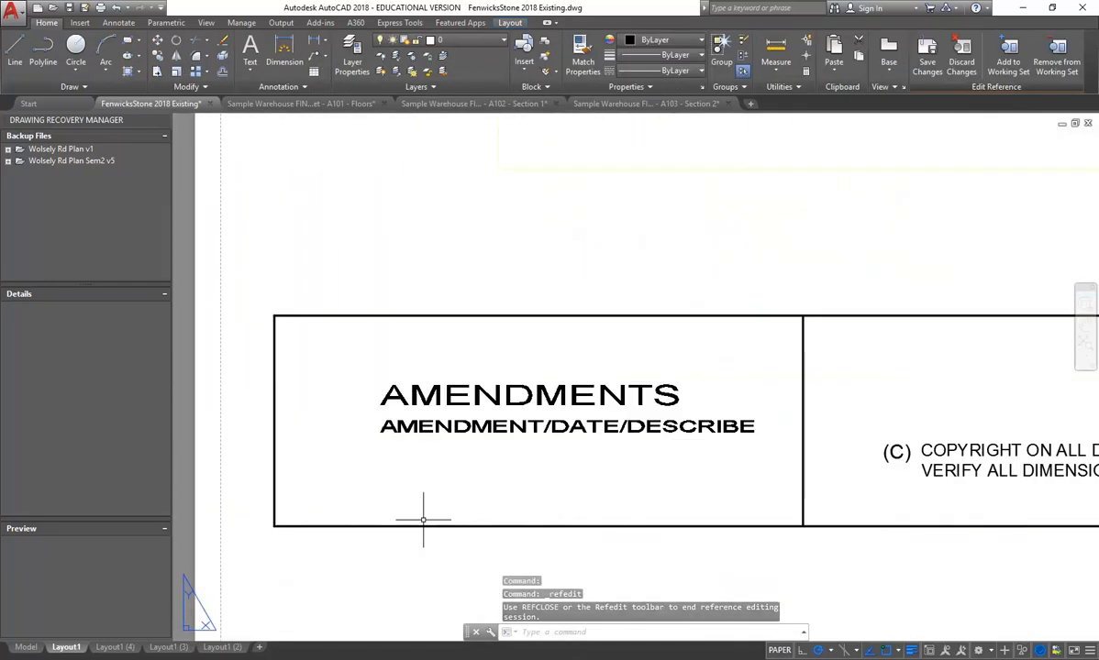
left_click(448, 465)
left_click(395, 362)
key("Delete")
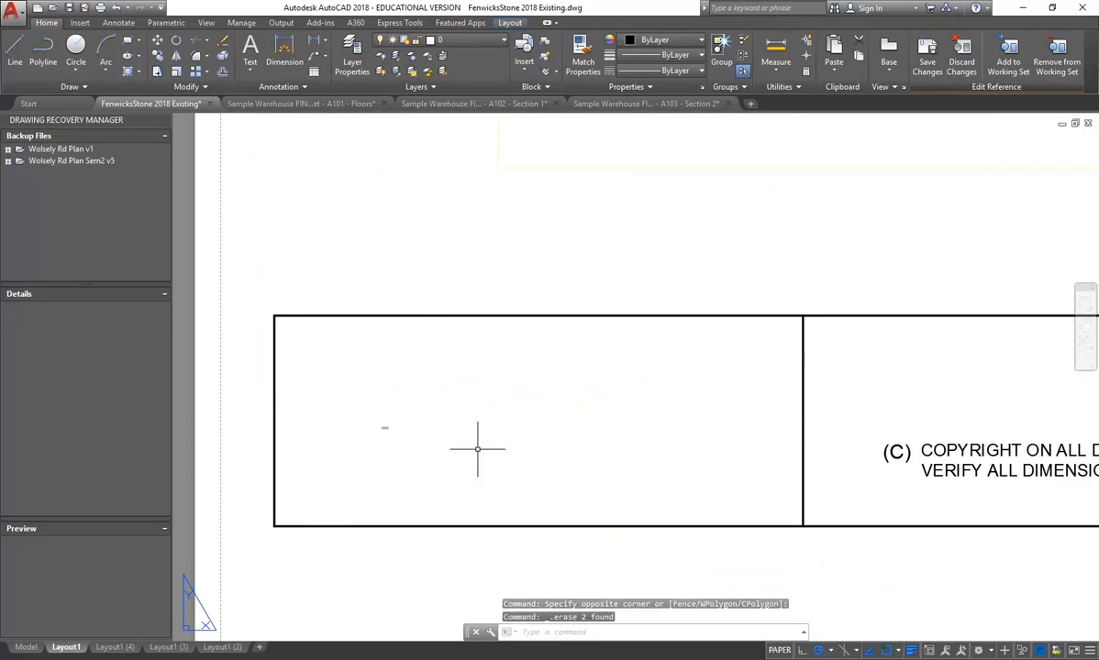
Try to erase the small dash remaining in the title block's amendments cell
left_click(517, 412)
left_click(335, 461)
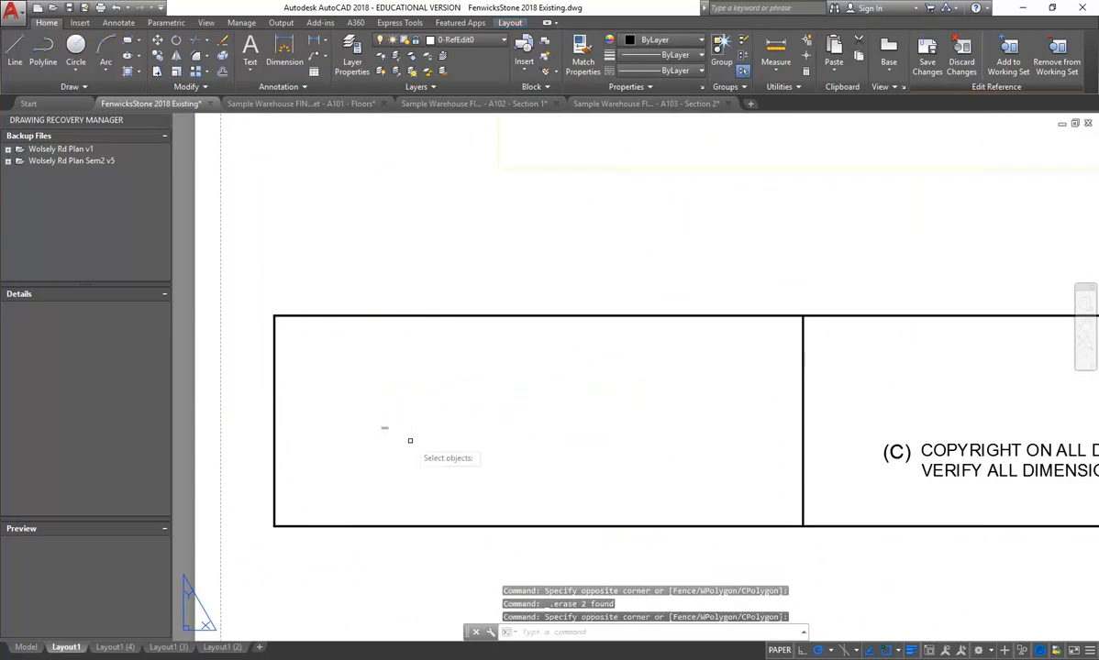
key("Delete")
left_click(422, 363)
left_click(526, 433)
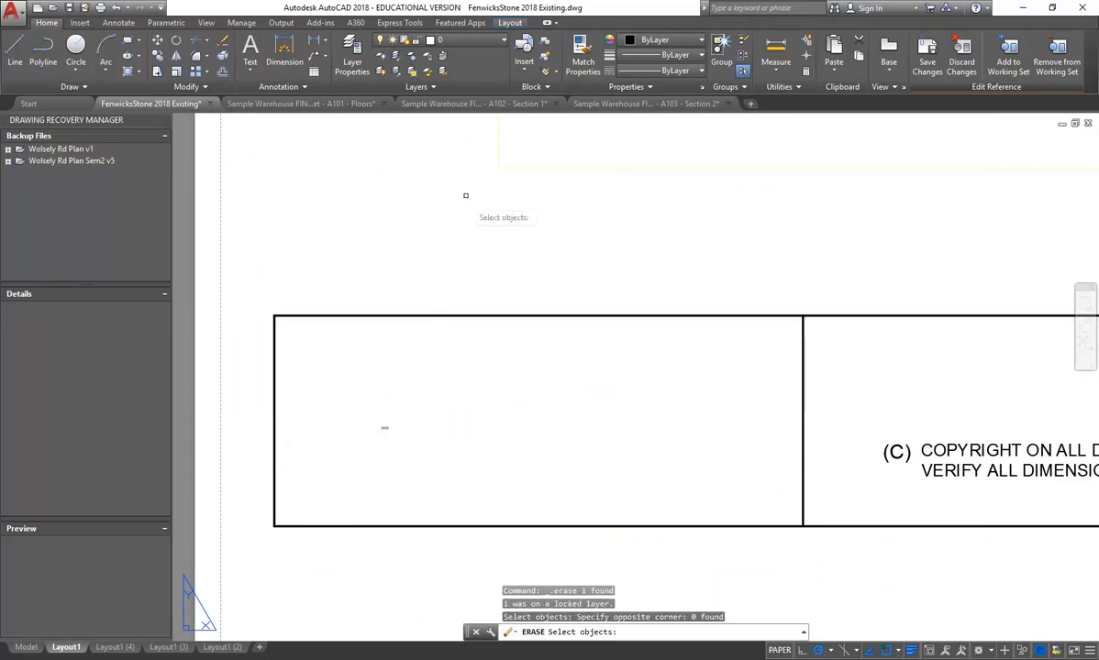
Fillet the title block's upper and lower border lines to the vertical divider between the amendments and copyright cells, cutting off the amendments side
left_click(195, 57)
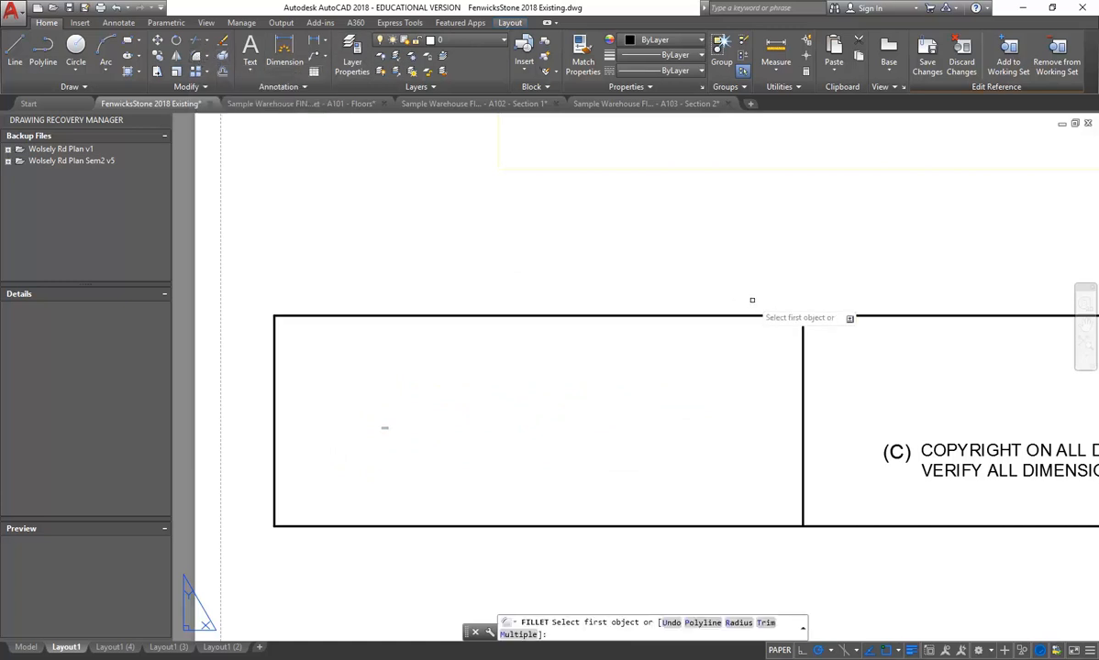
left_click(816, 317)
left_click(797, 348)
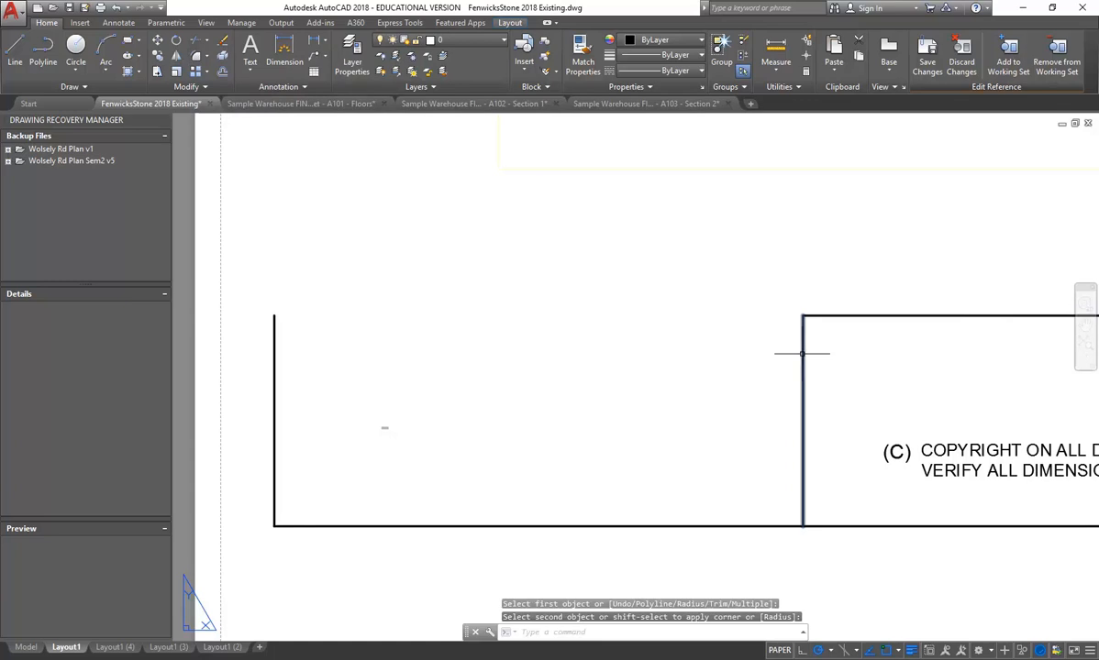
key("Return")
left_click(791, 526)
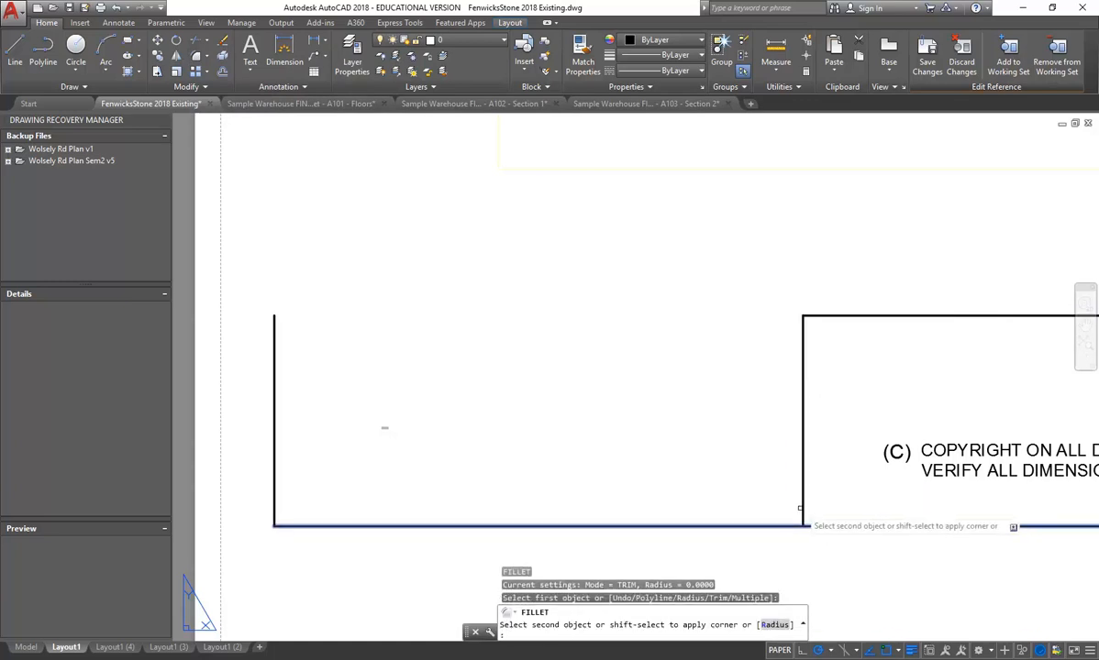
left_click(803, 514)
Erase the leftover outer vertical line of the former amendments cell
left_click(327, 375)
left_click(278, 429)
left_click(294, 408)
left_click(242, 460)
key("Delete")
Save the reference edits back to the MY-TITLE block and end the in-place editing session
scroll(384, 427, "down", 8)
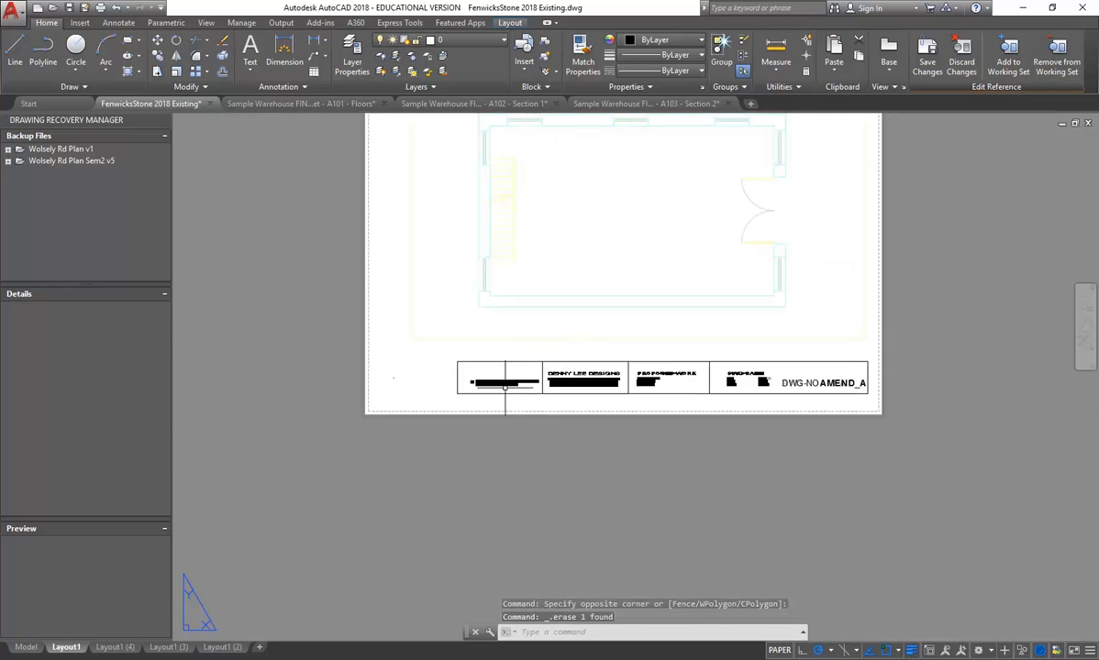
middle_click_drag(600, 356, 593, 404)
scroll(594, 405, "up", 2)
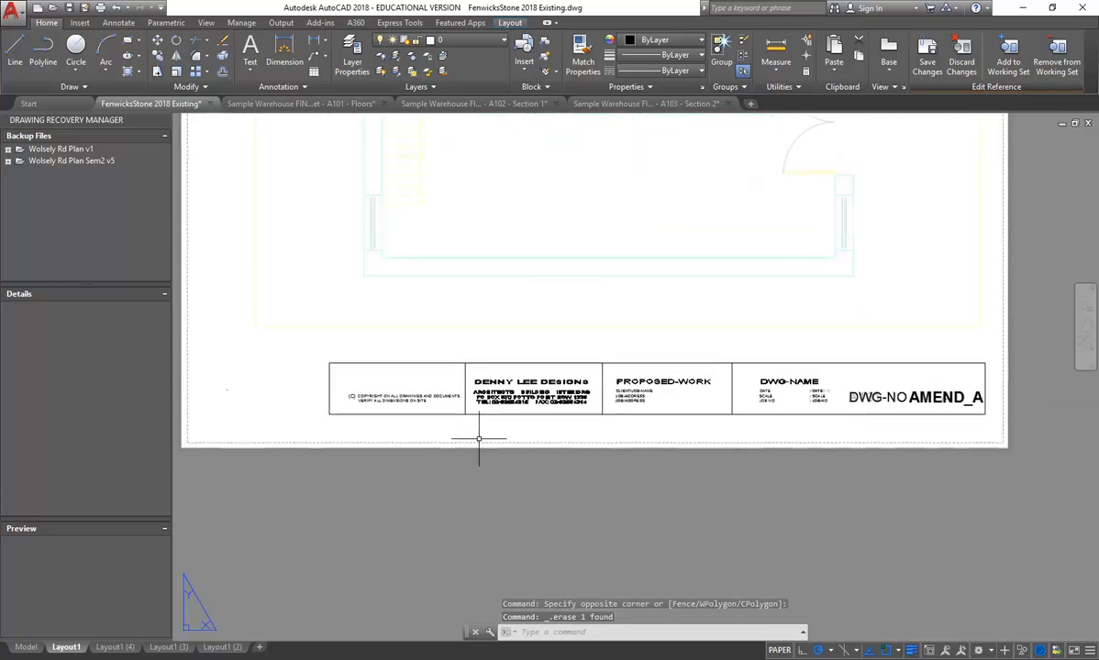
scroll(365, 403, "down", 2)
scroll(354, 390, "up", 2)
scroll(351, 386, "down", 2)
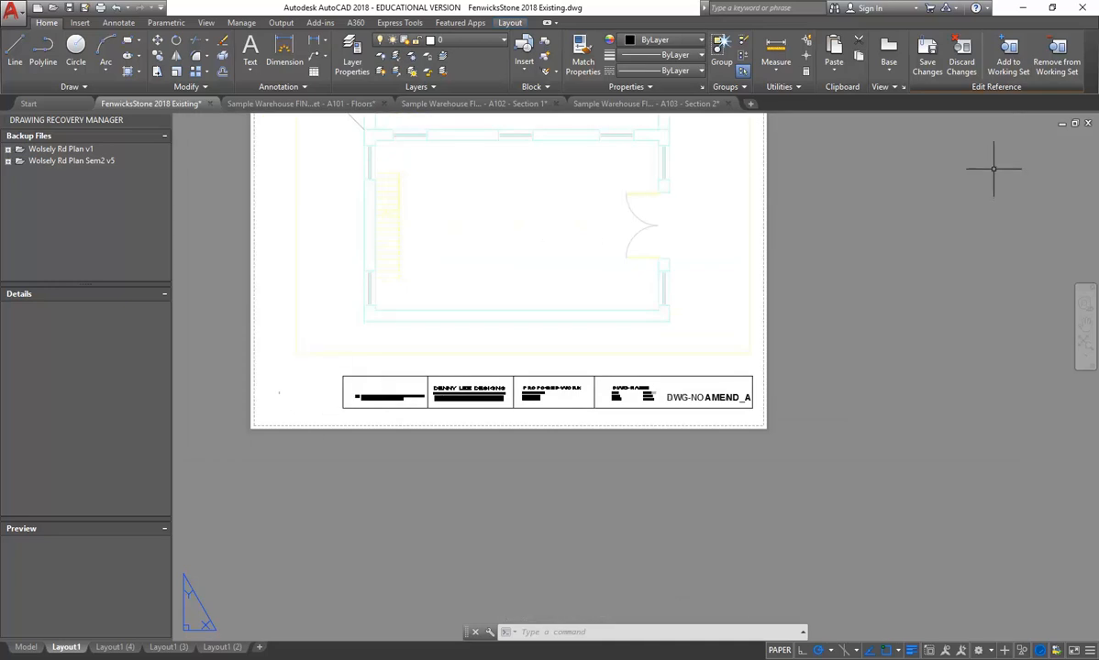
left_click(924, 58)
left_click(551, 375)
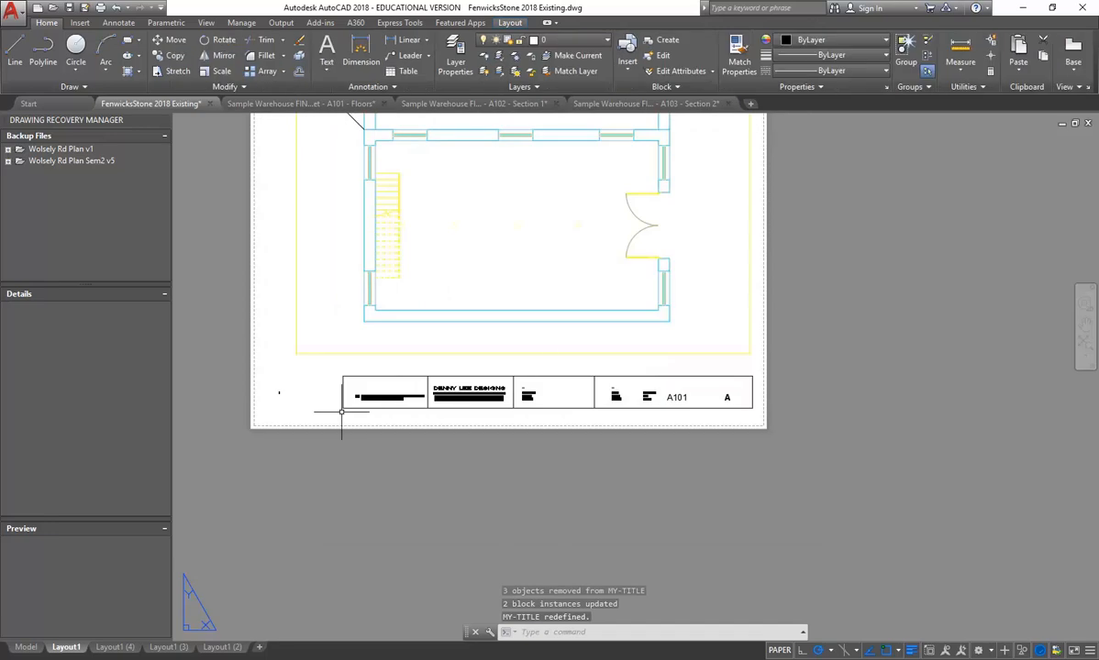
Check the title blocks on Layout1 (4), Layout1, Layout1 (3) and Layout1 (2)
left_click(106, 648)
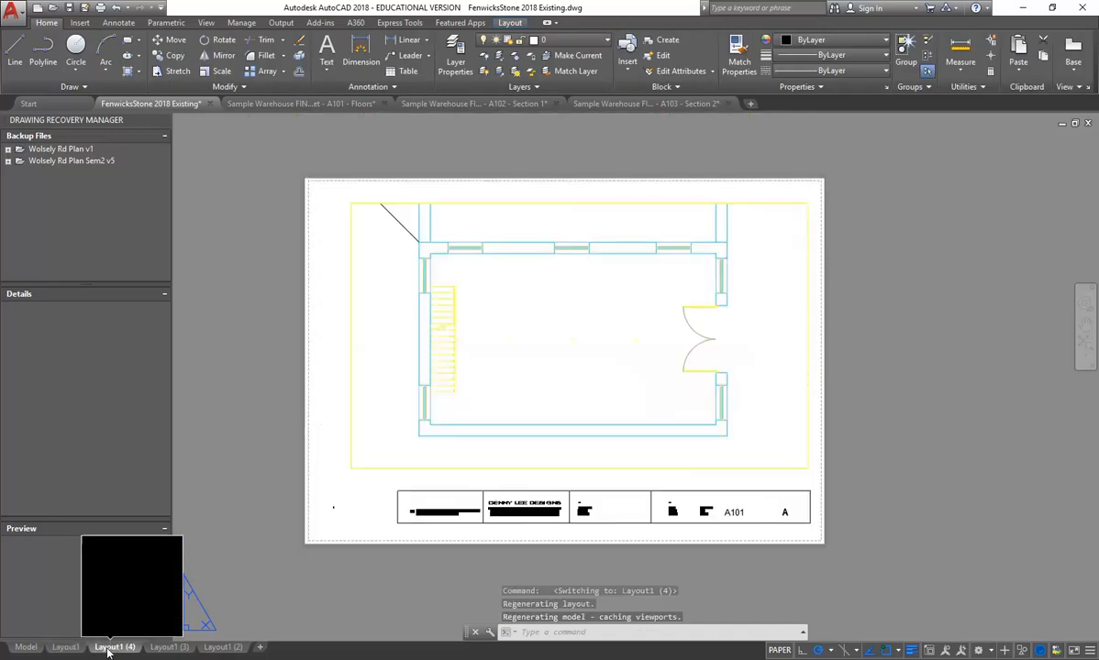
left_click(53, 649)
left_click(122, 648)
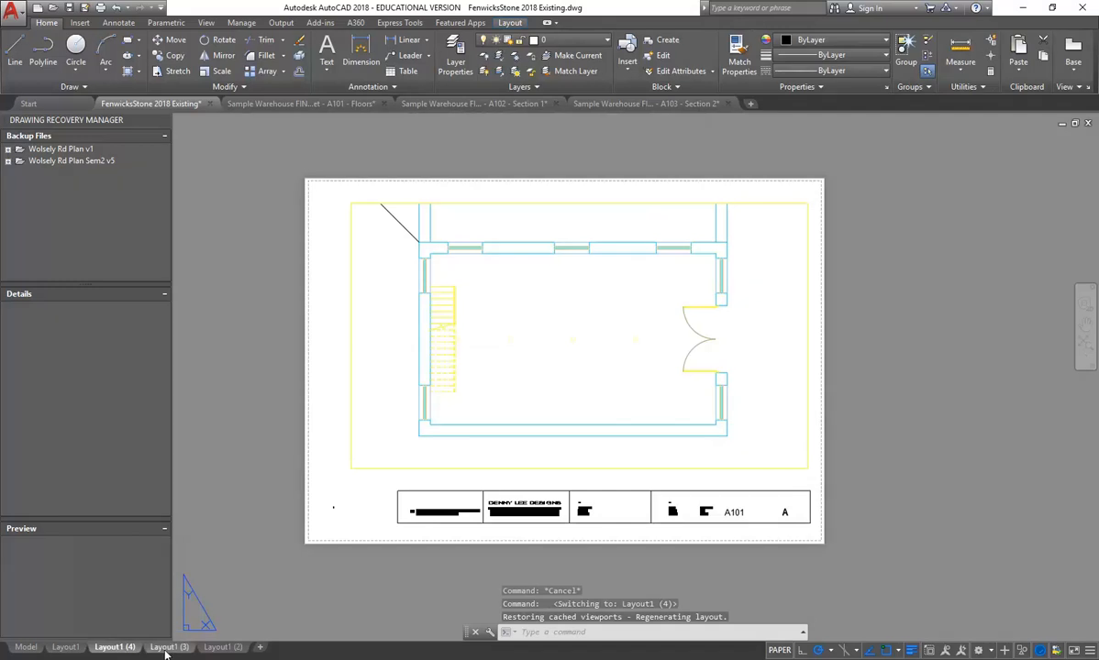
left_click(168, 648)
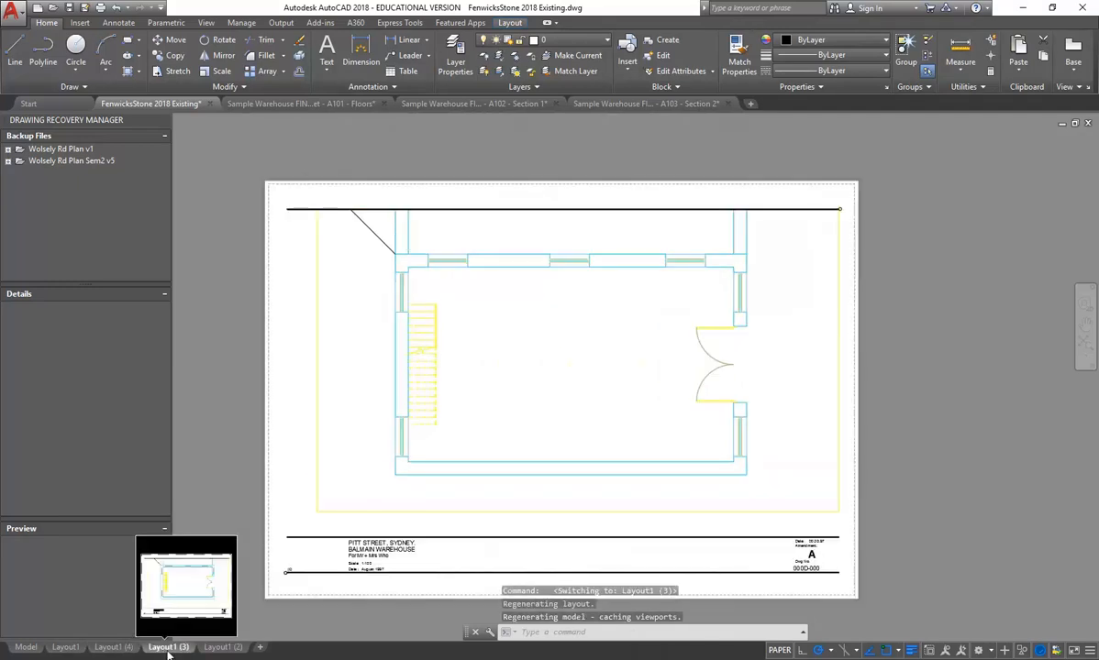
left_click(228, 651)
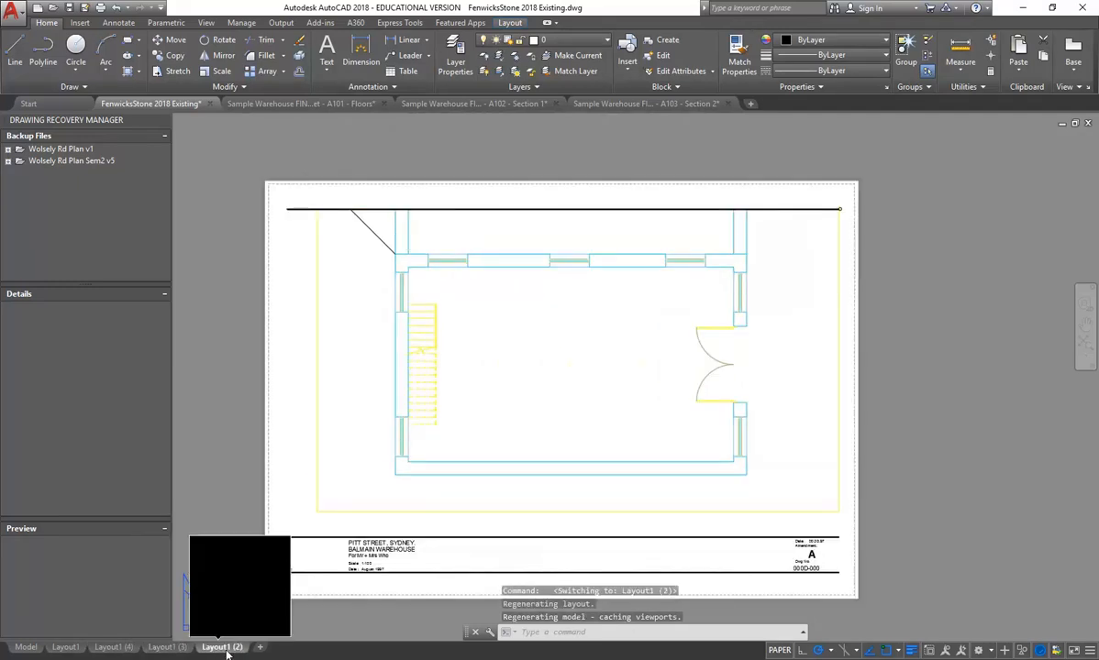
Erase the old title block from Layout1 (3) and from Layout1 (2)
left_click(168, 652)
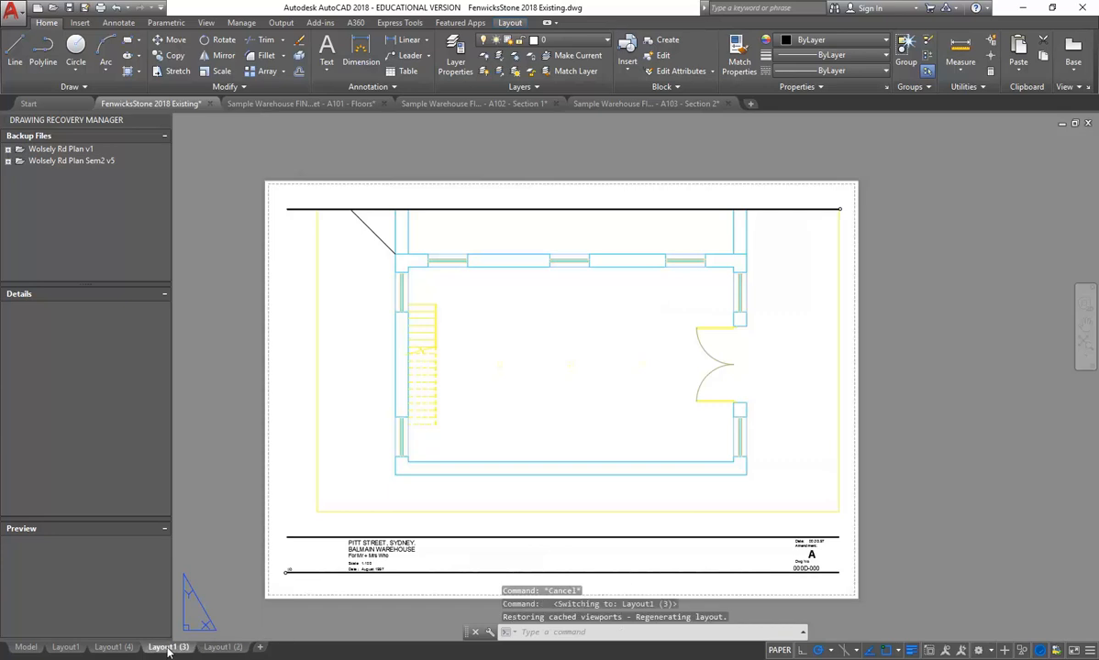
left_click(370, 538)
key("Delete")
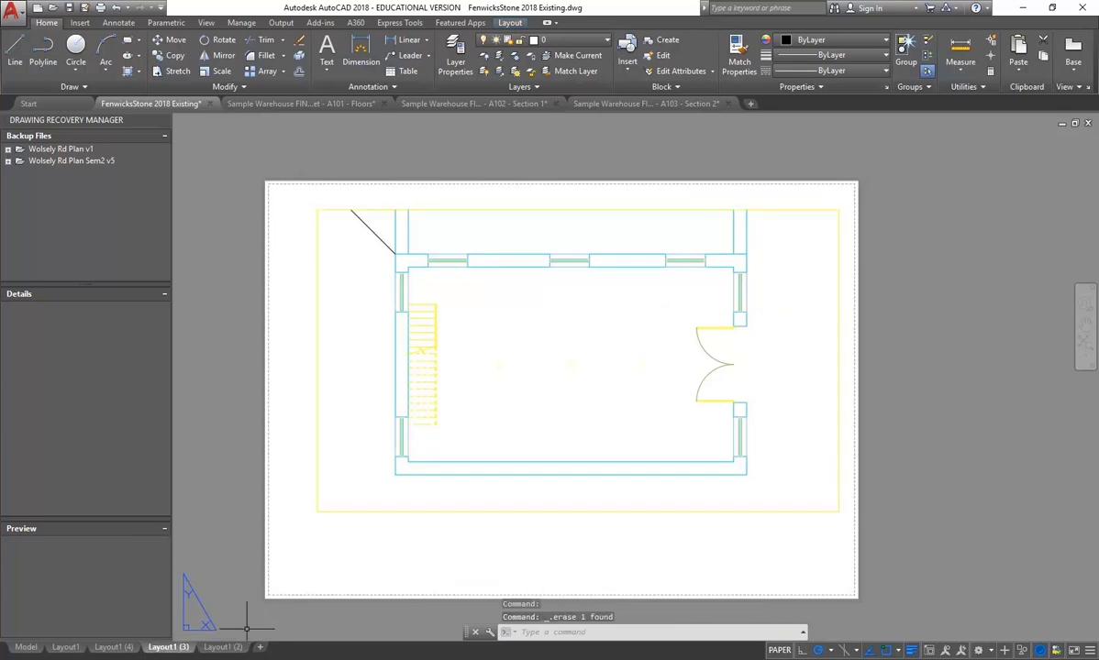
left_click(220, 647)
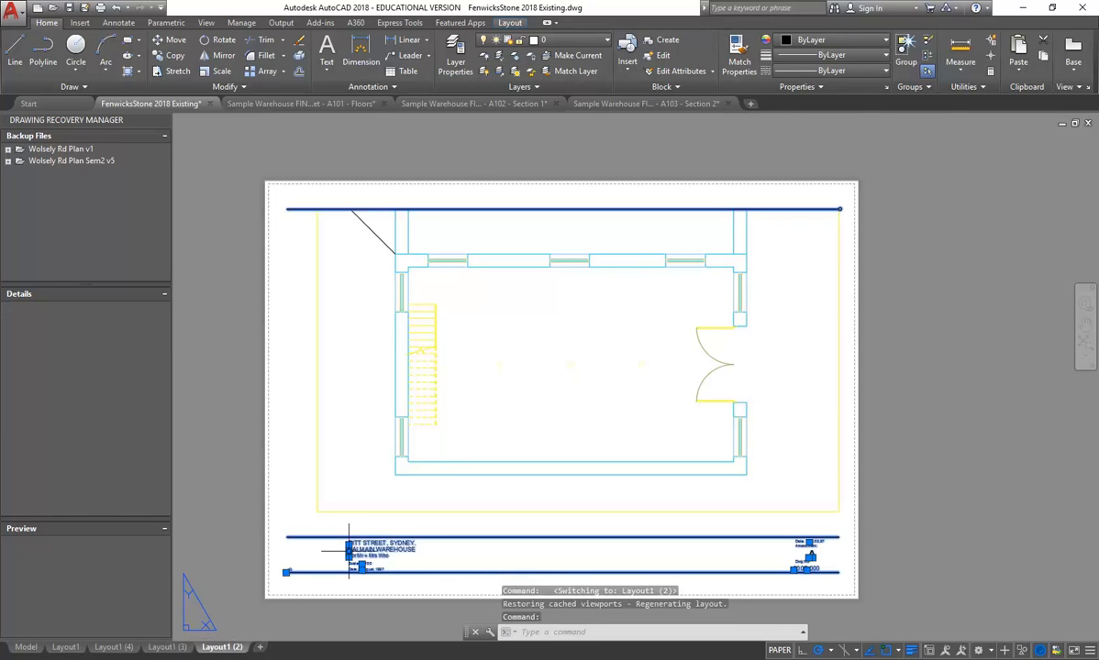
key("Delete")
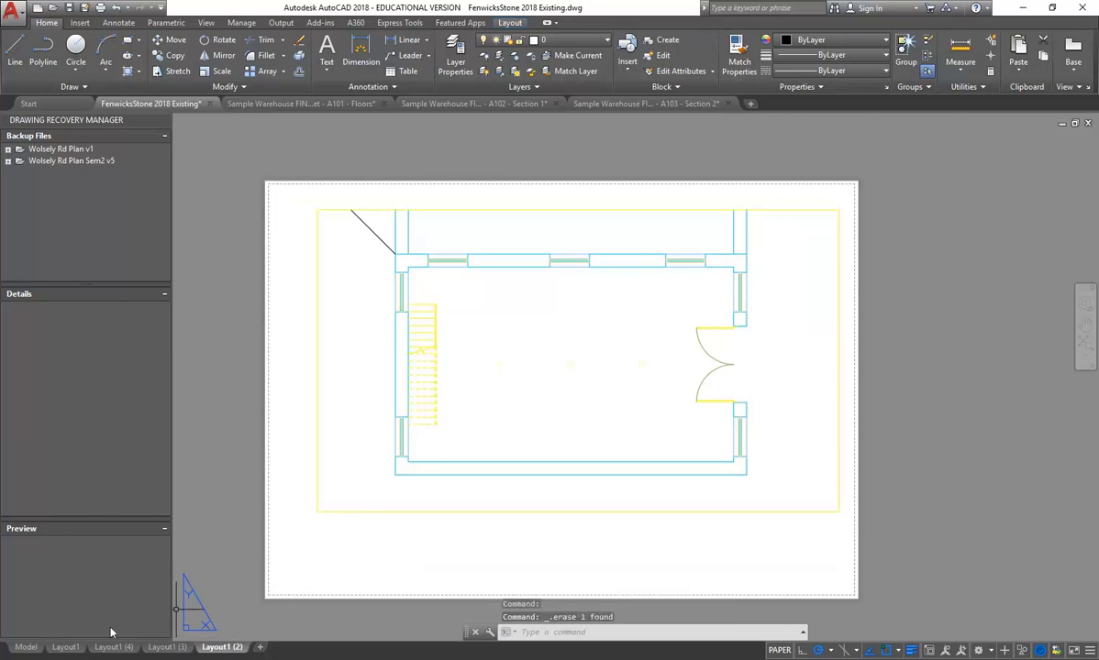
Insert the MY-TITLE block near the lower-left corner of the sheet on Layout1 (3), accepting its default attribute values
left_click(65, 647)
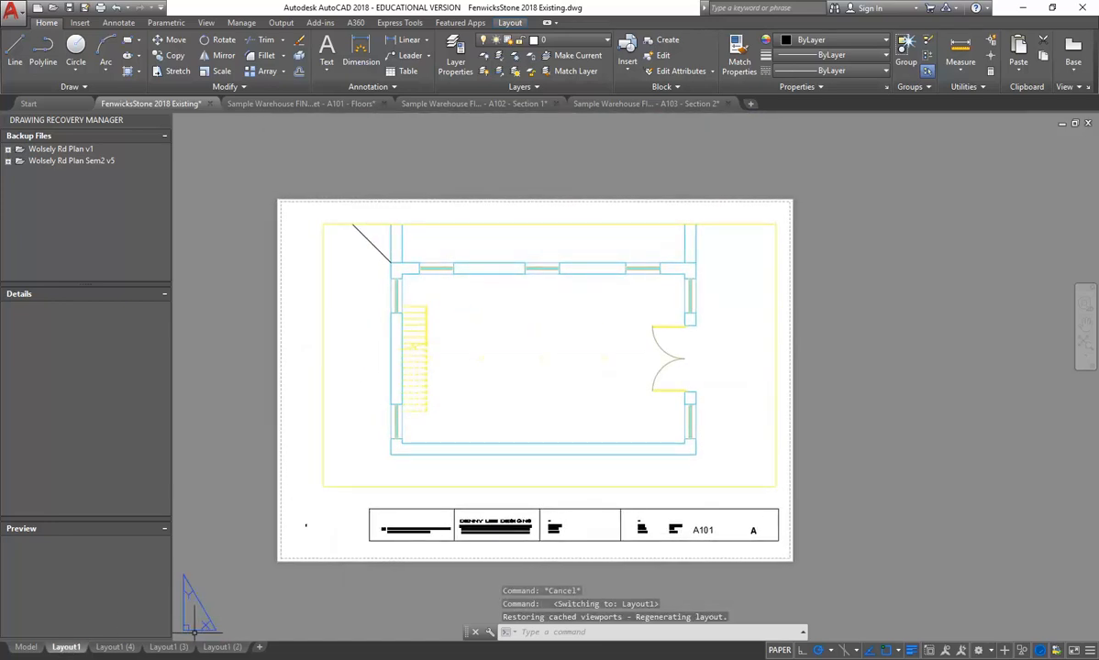
left_click(168, 648)
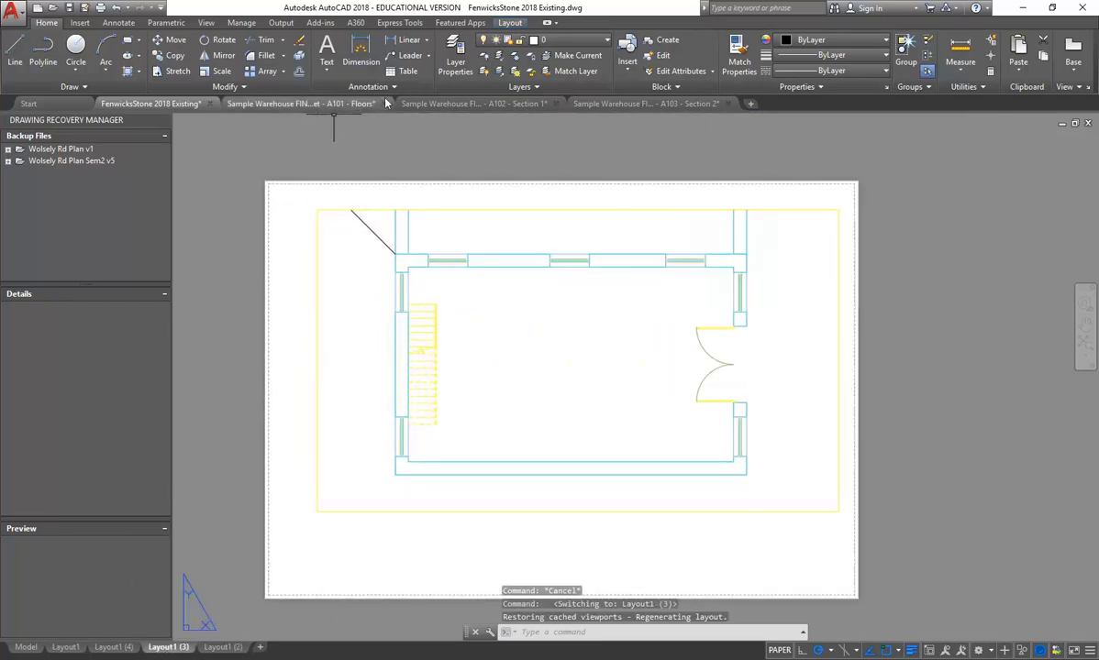
left_click(630, 59)
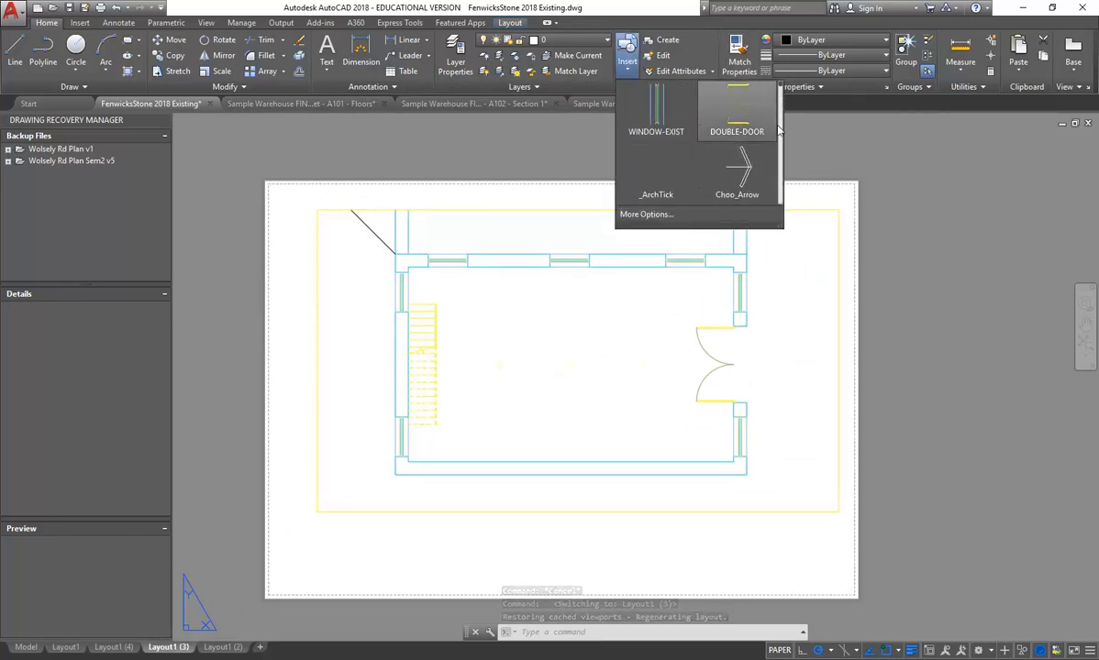
scroll(734, 147, "down", 3)
scroll(700, 166, "down", 5)
scroll(700, 166, "down", 4)
scroll(699, 166, "down", 5)
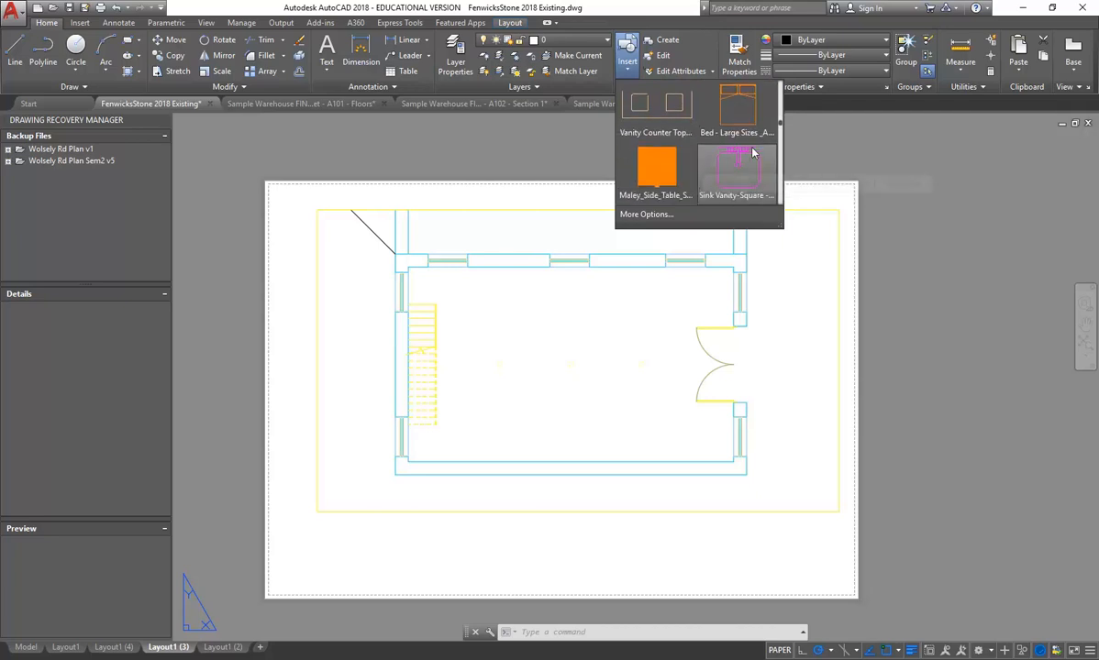
scroll(721, 164, "down", 4)
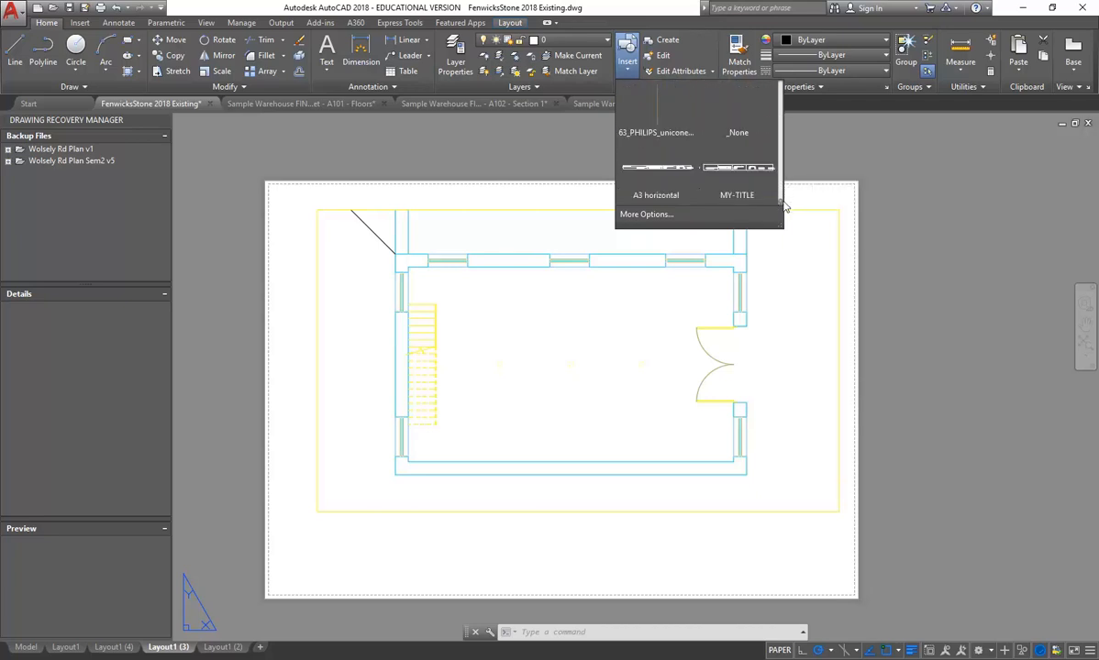
left_click(747, 179)
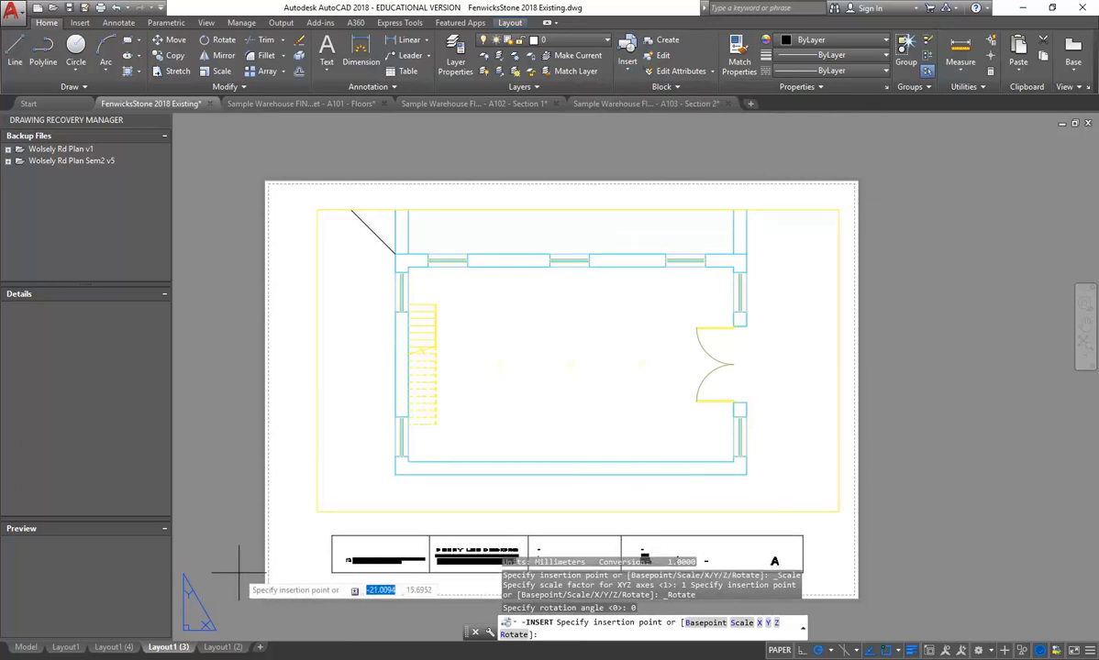
left_click(238, 574)
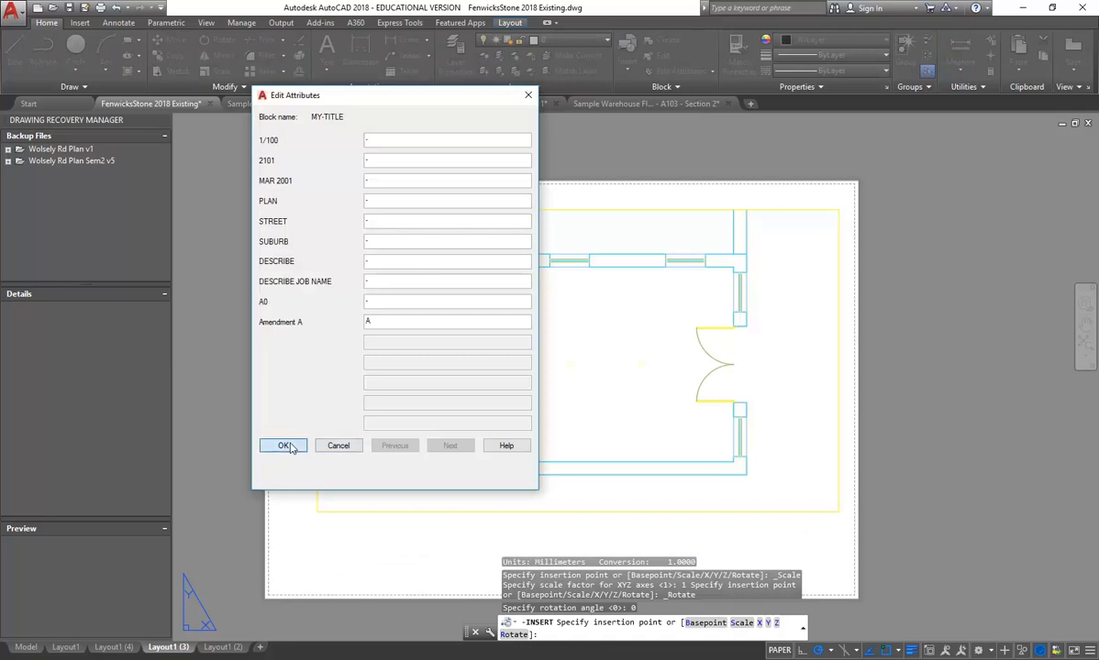
left_click(284, 446)
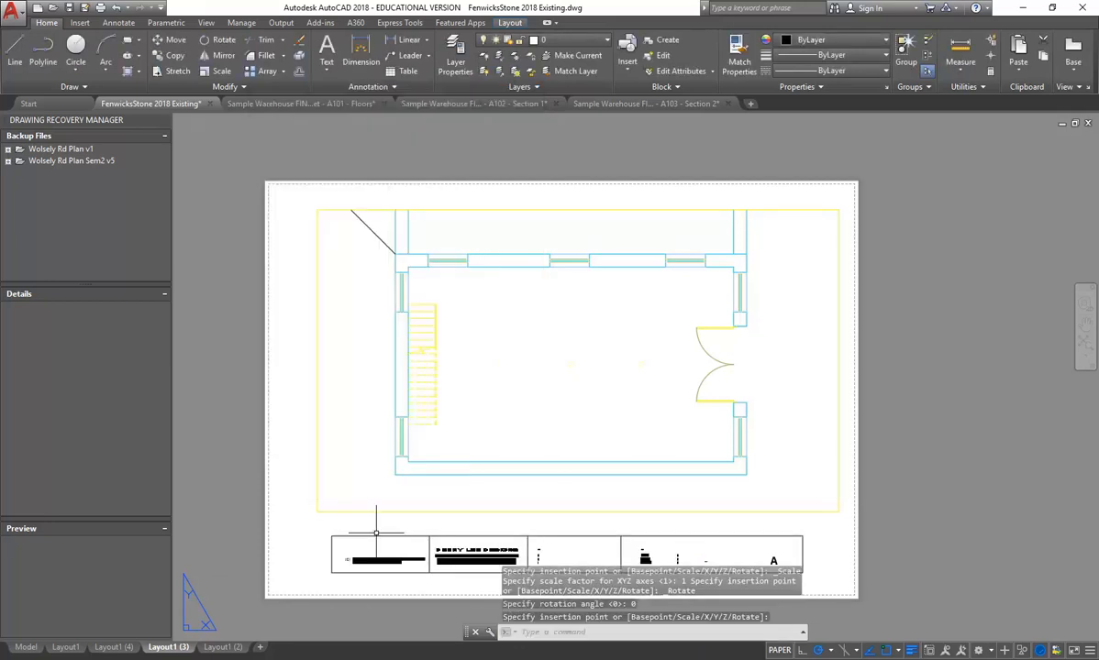
Erase the newly inserted MY-TITLE block from Layout1 (3)
left_click(427, 548)
key("Delete")
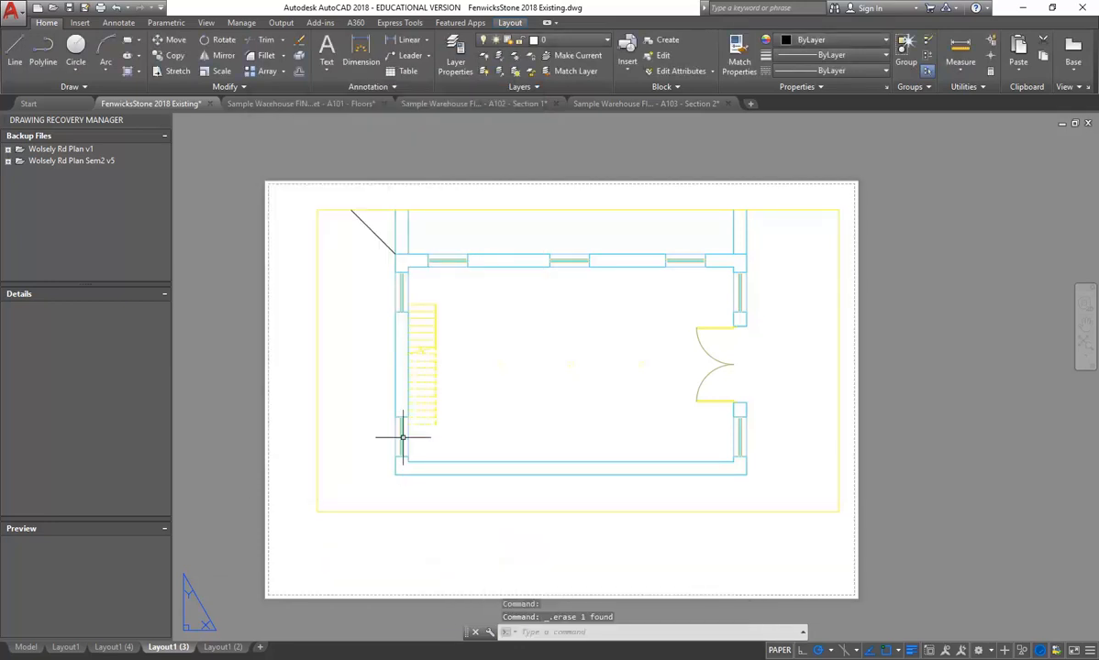
Move the title block on Layout1 so its insertion point sits at the lower-left corner of the sheet
left_click(64, 647)
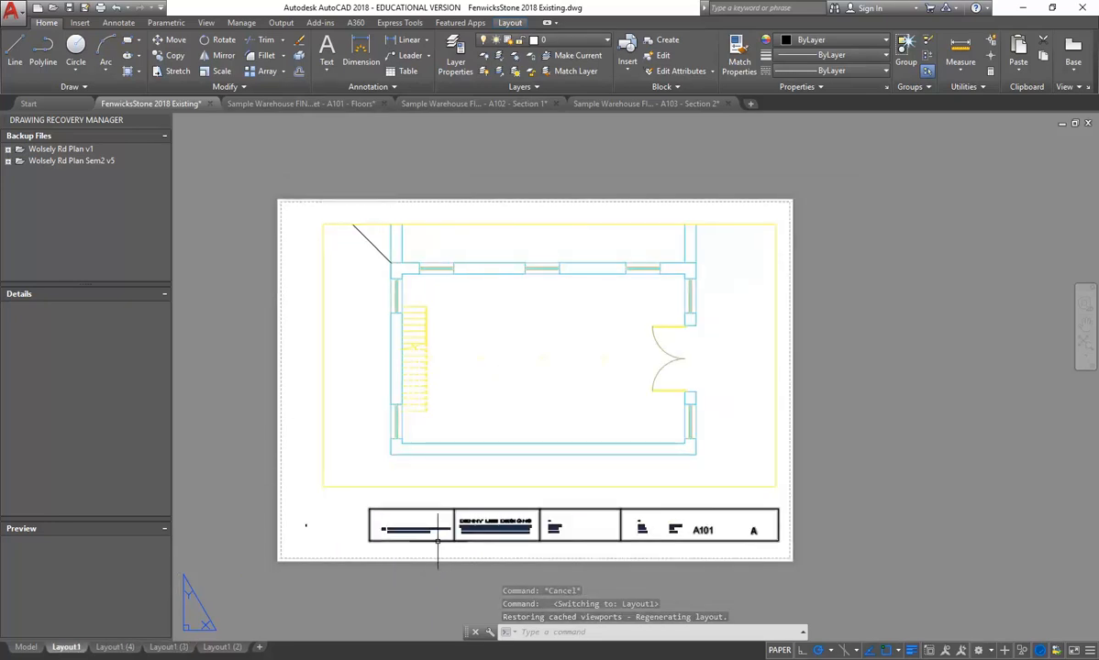
left_click(481, 514)
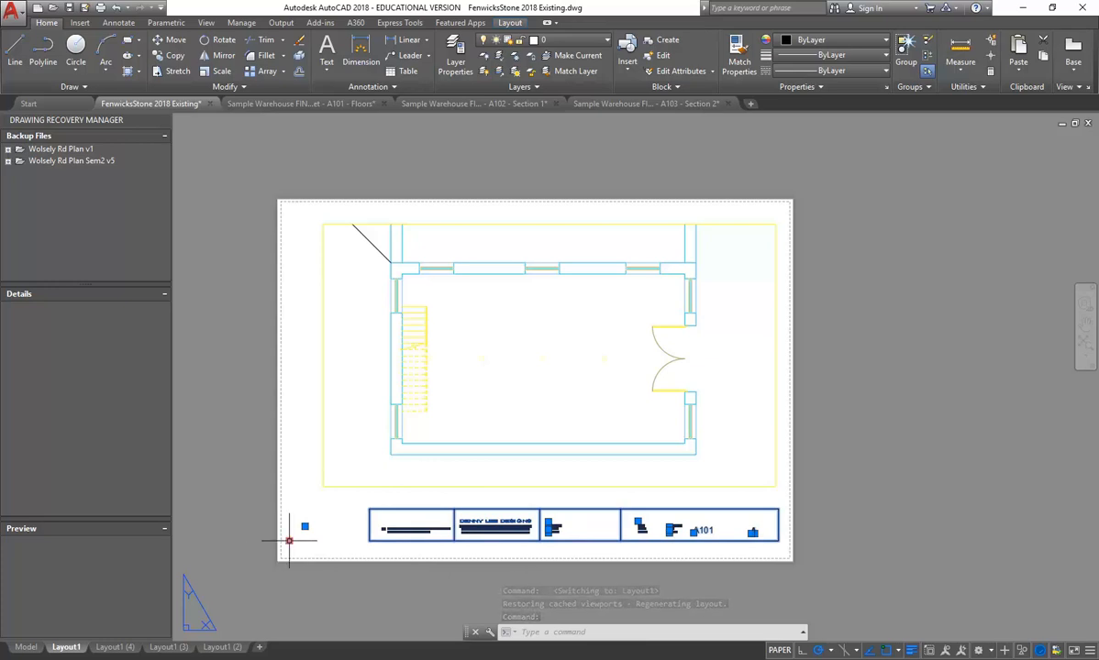
left_click(289, 541)
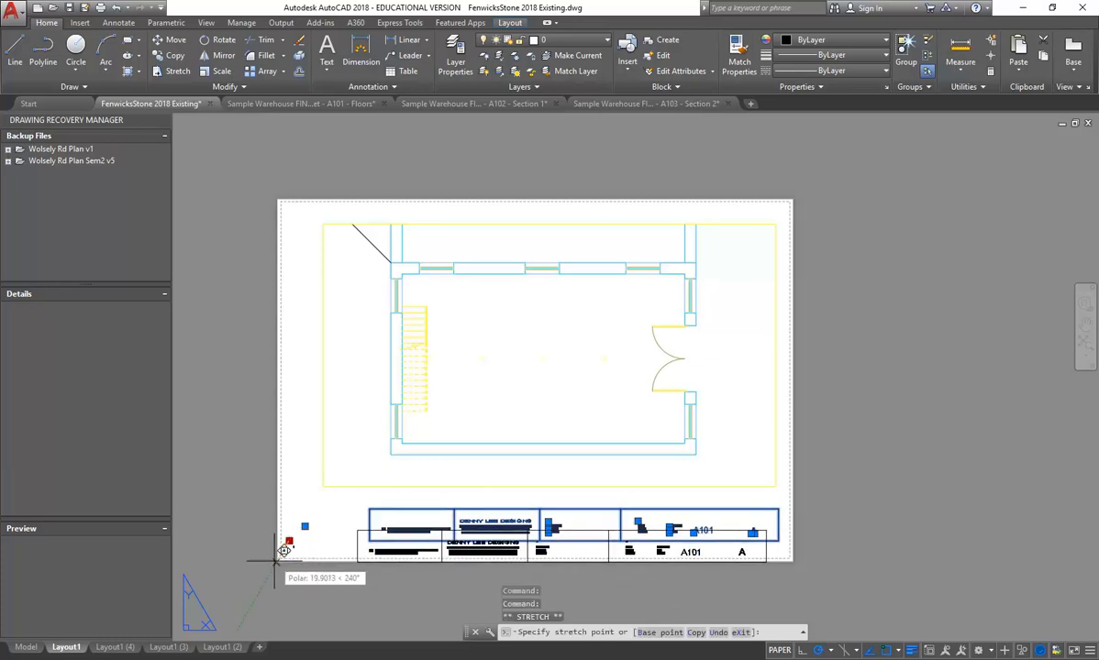
left_click(276, 562)
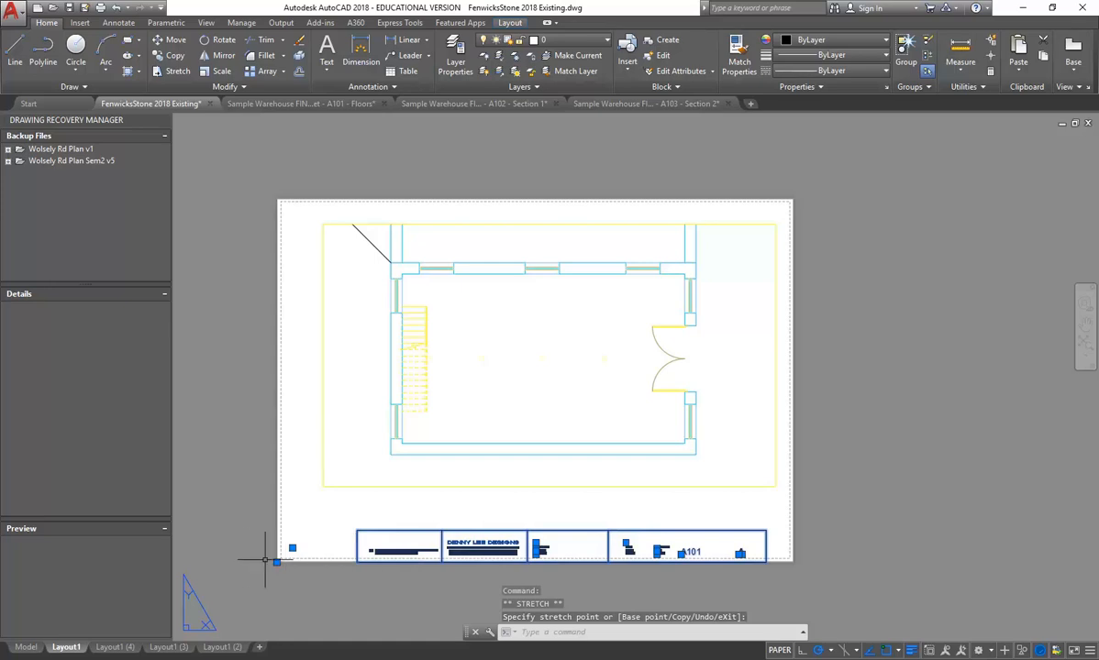
scroll(276, 561, "up", 6)
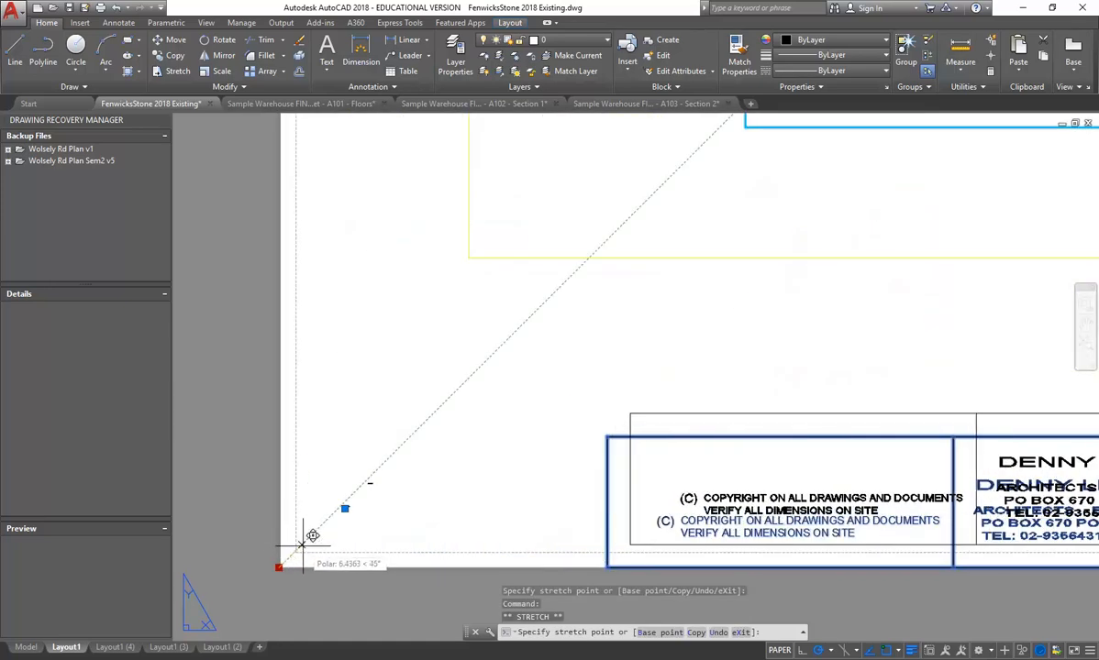
key("Escape")
scroll(303, 551, "down", 6)
scroll(331, 500, "up", 2)
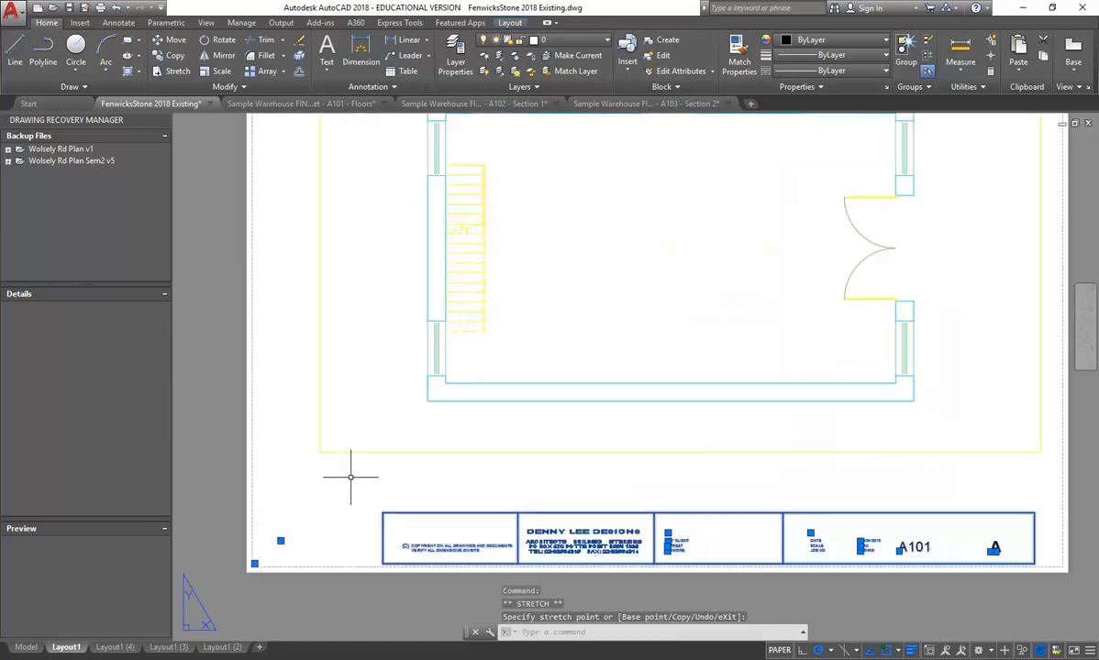
scroll(321, 513, "down", 2)
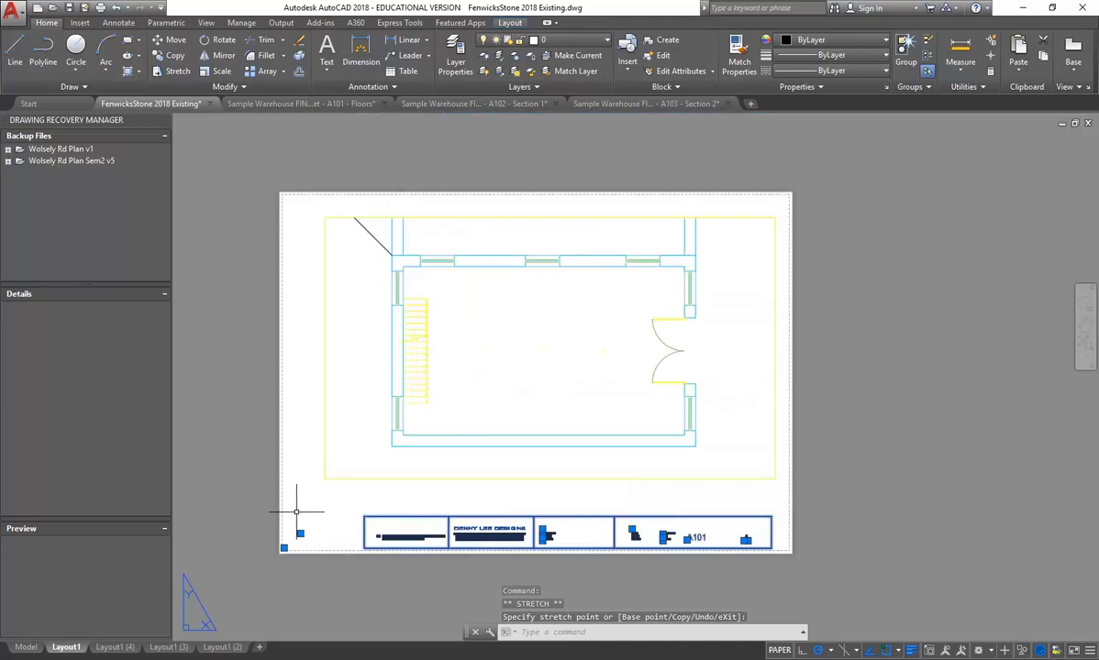
middle_click_drag(296, 511, 304, 524)
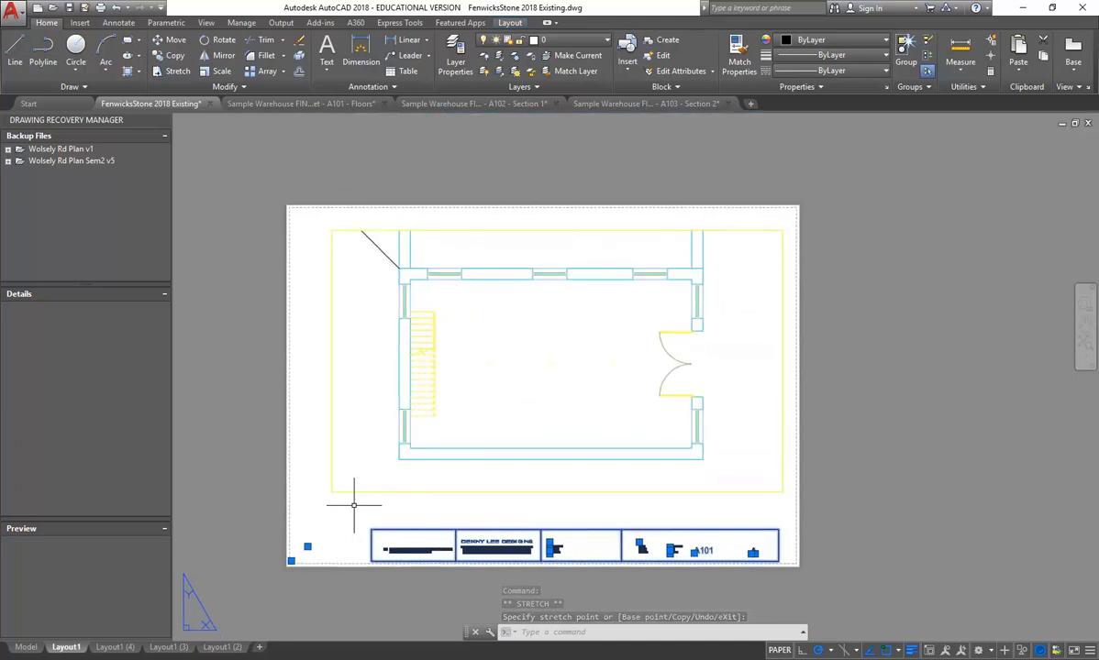
Copy the Layout1 title block to the clipboard with base point 0,0
right_click(399, 525)
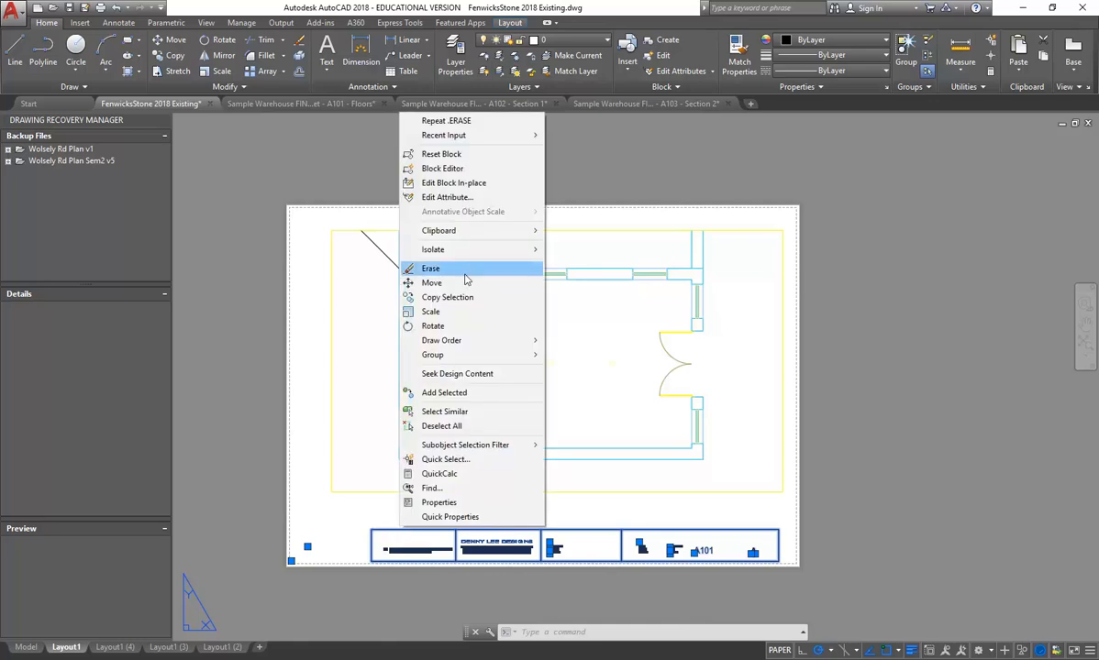
mouse_move(458, 237)
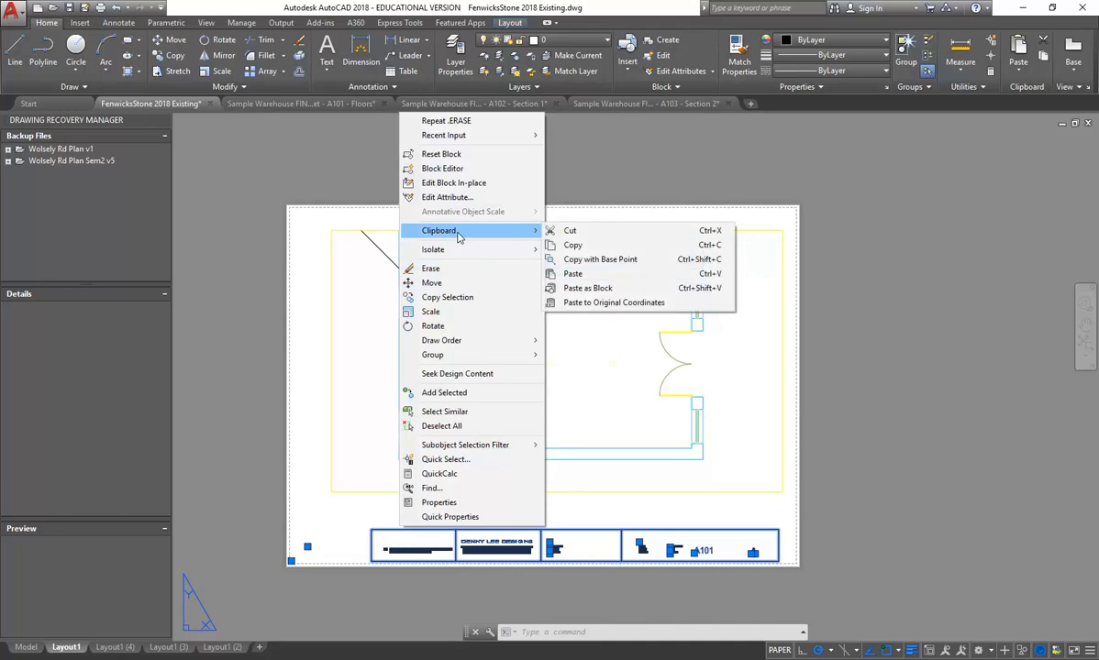
left_click(610, 261)
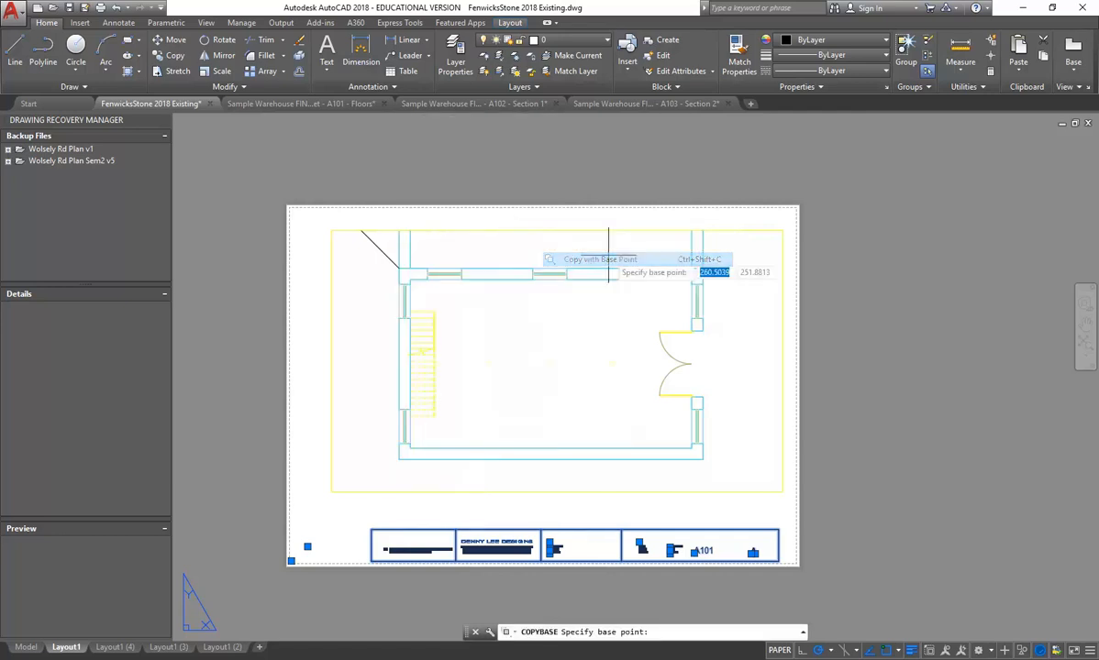
type("0,0")
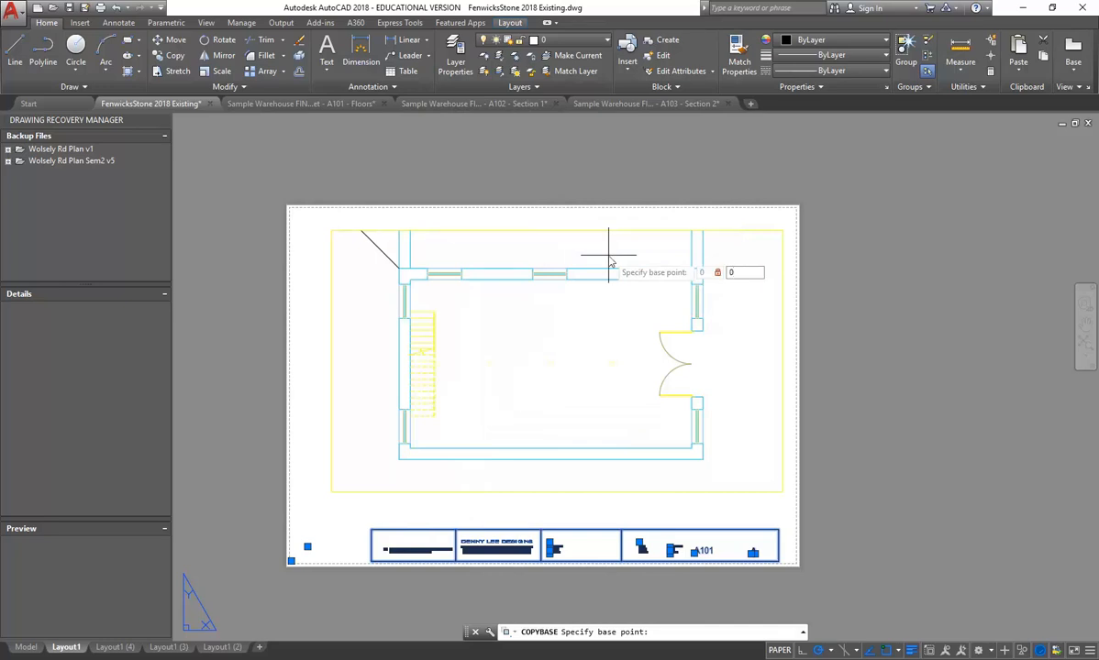
key("Return")
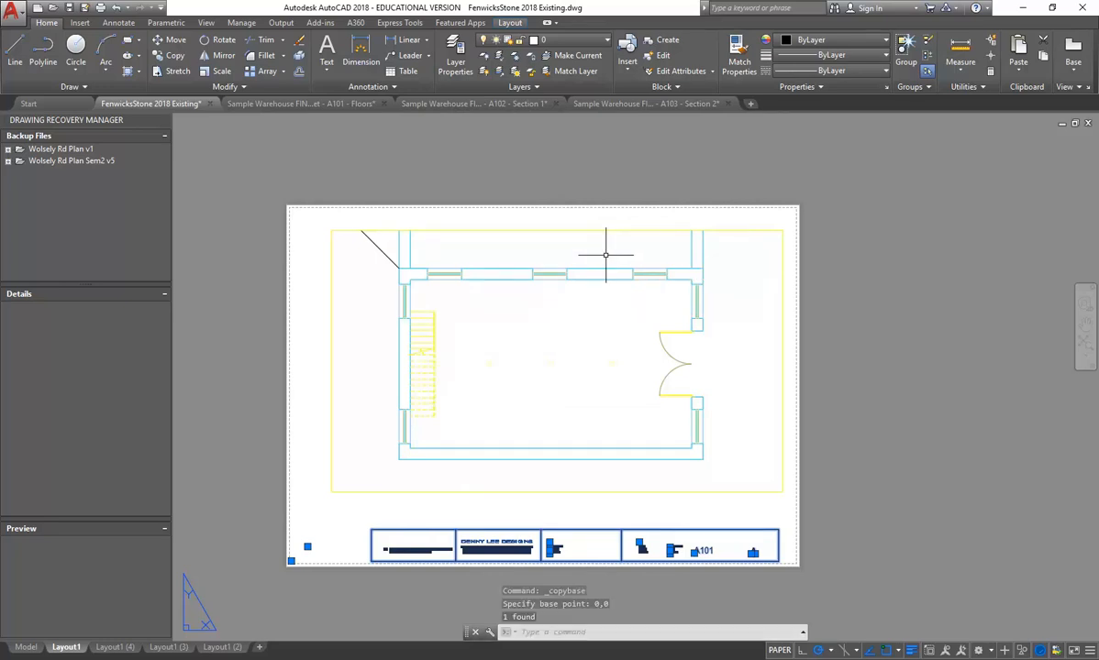
Paste the copied title block onto Layout1 (3) at insertion point 0,0
left_click(165, 647)
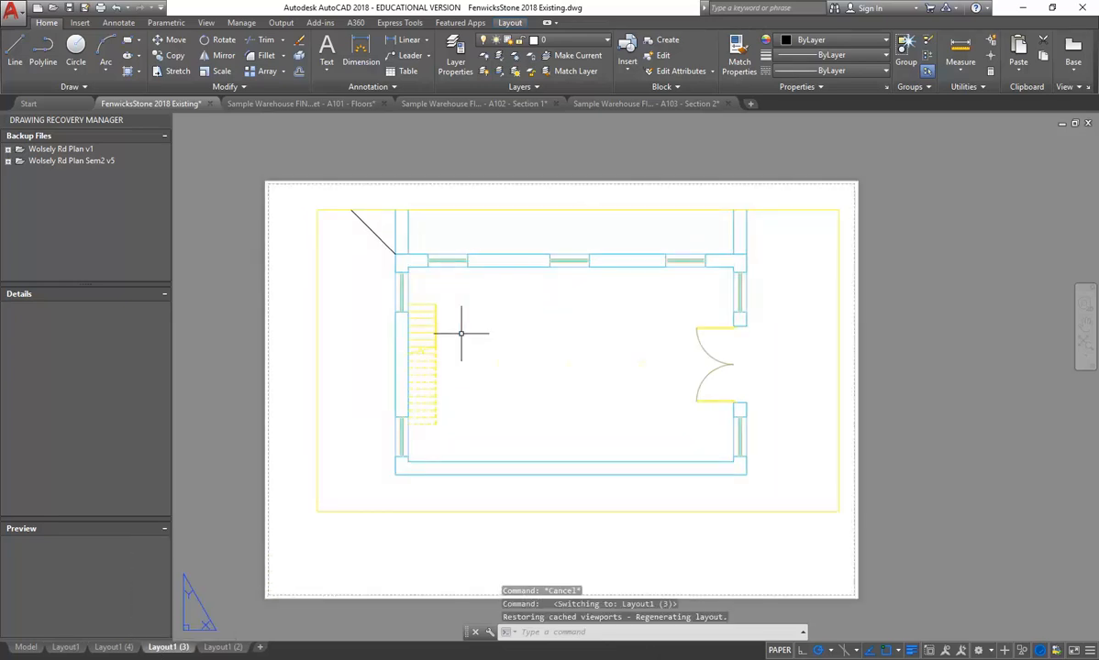
right_click(443, 268)
mouse_move(483, 309)
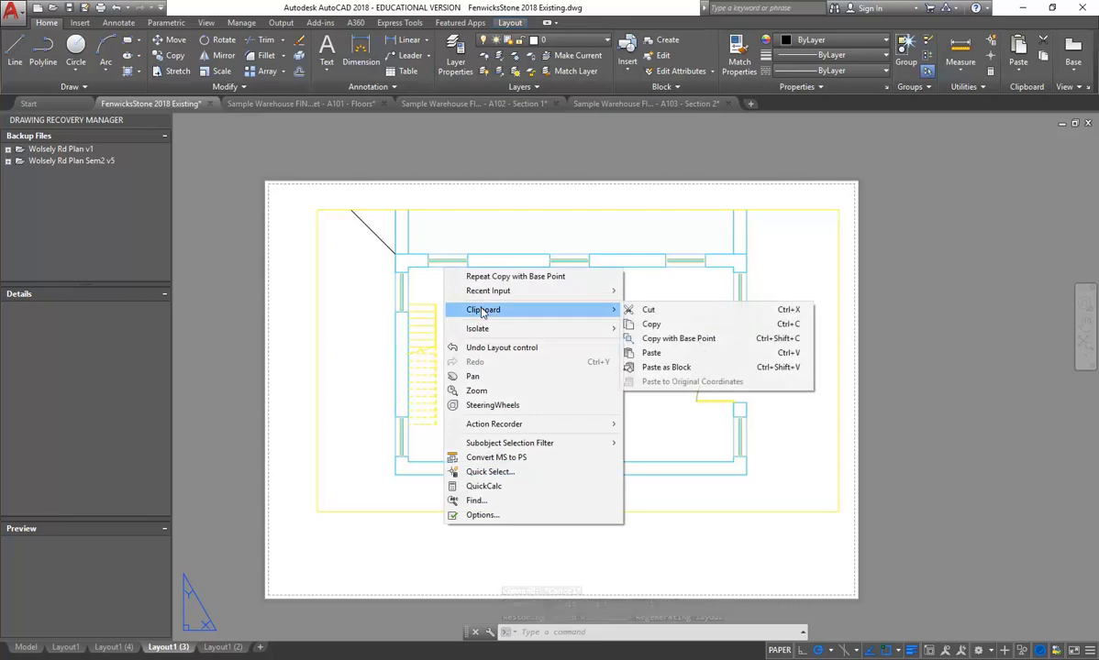
left_click(653, 353)
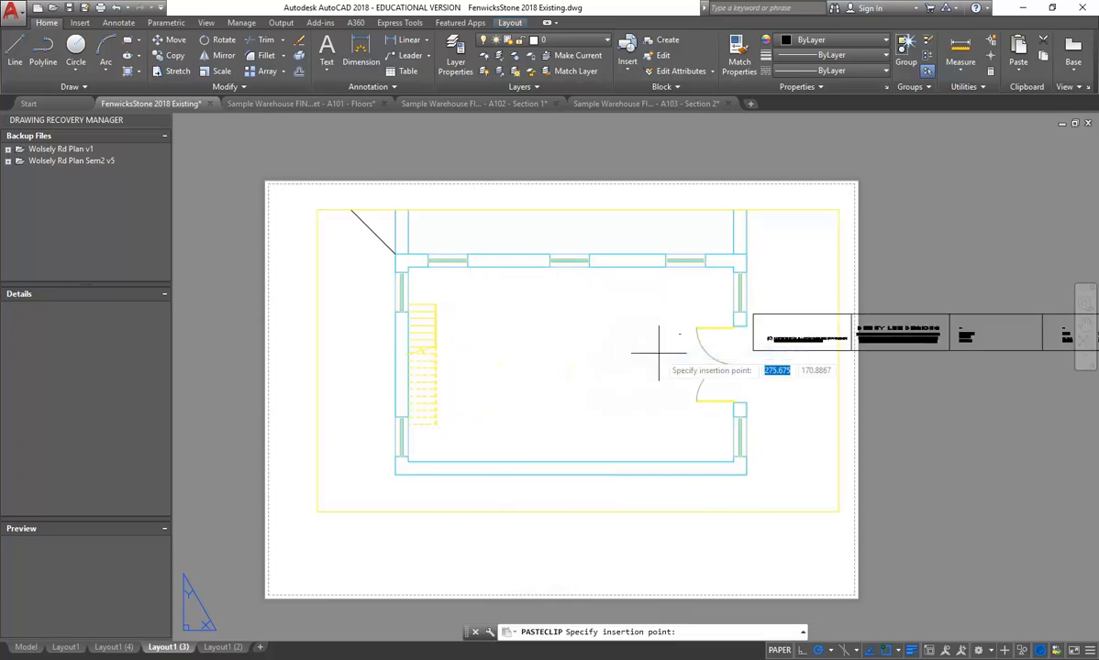
type("0,0")
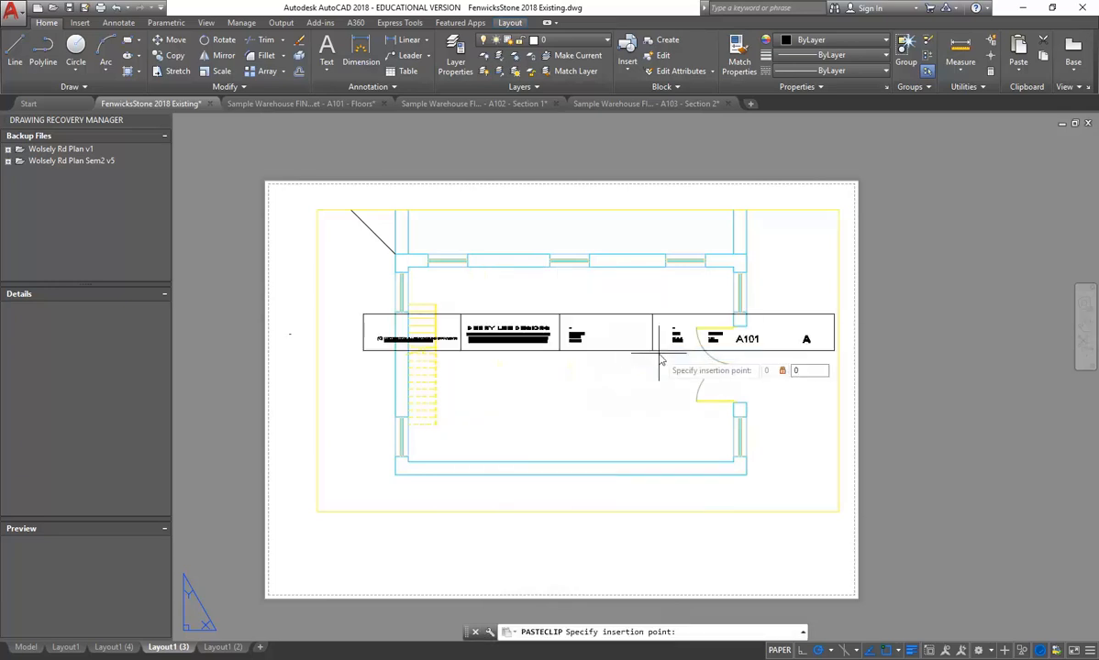
key("Return")
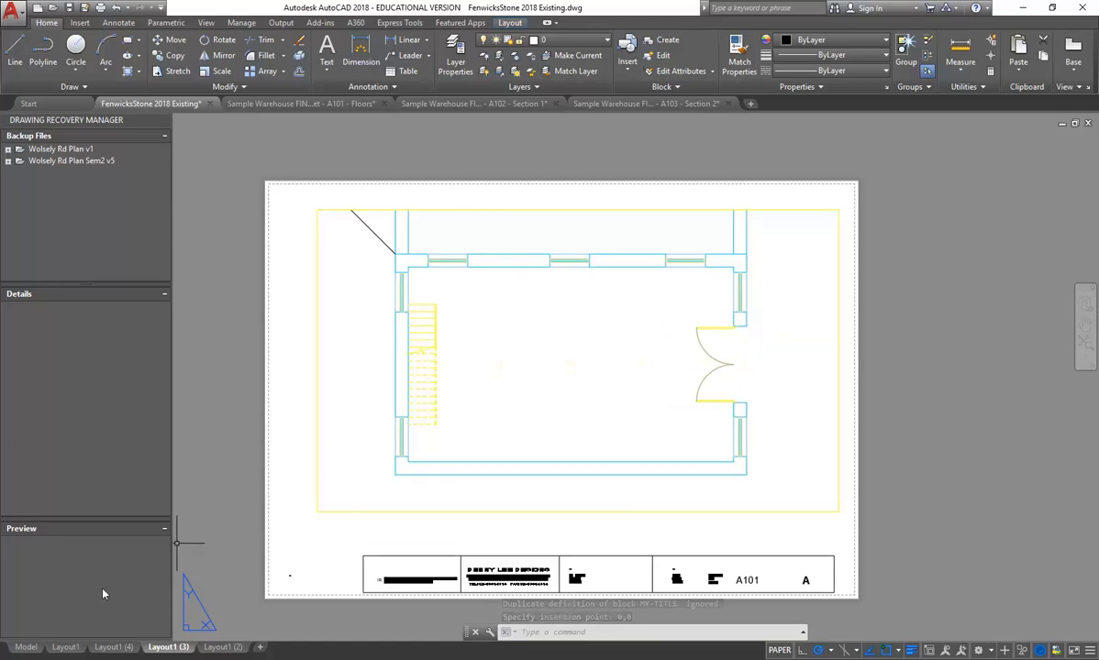
Compare the title blocks on Layout1 and Layout1 (3)
left_click(66, 647)
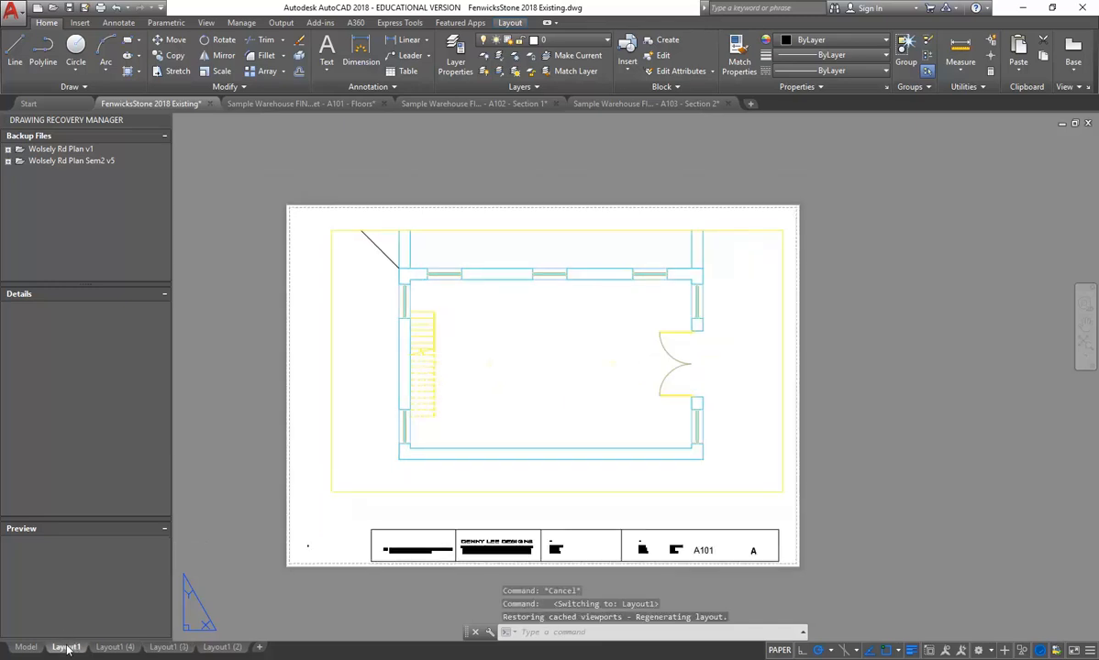
left_click(166, 647)
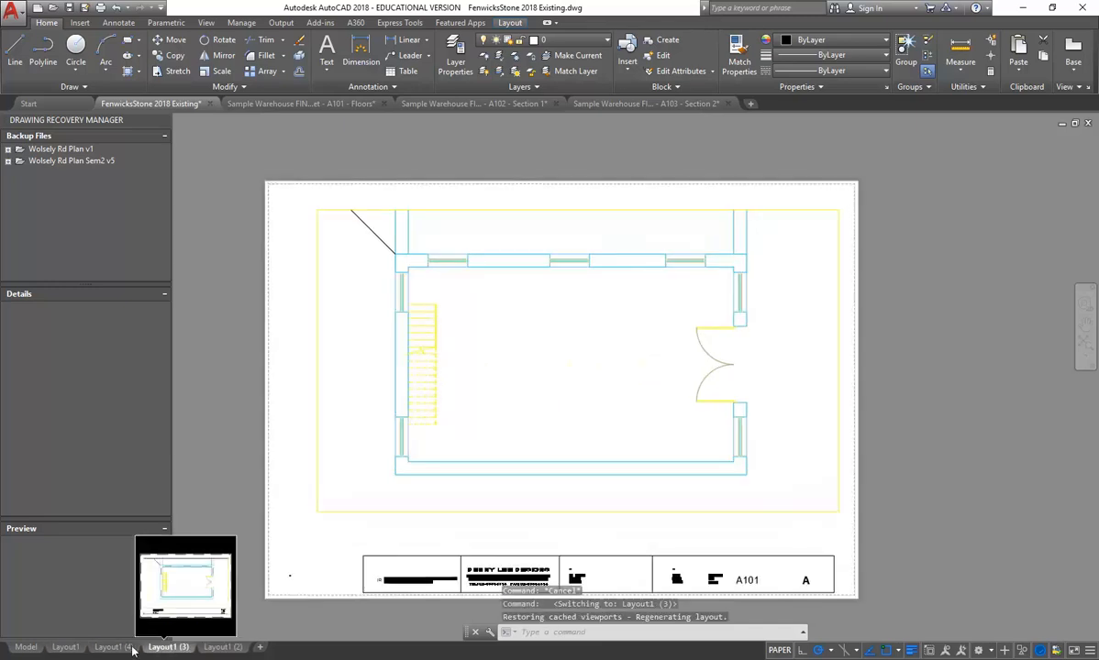
left_click(60, 648)
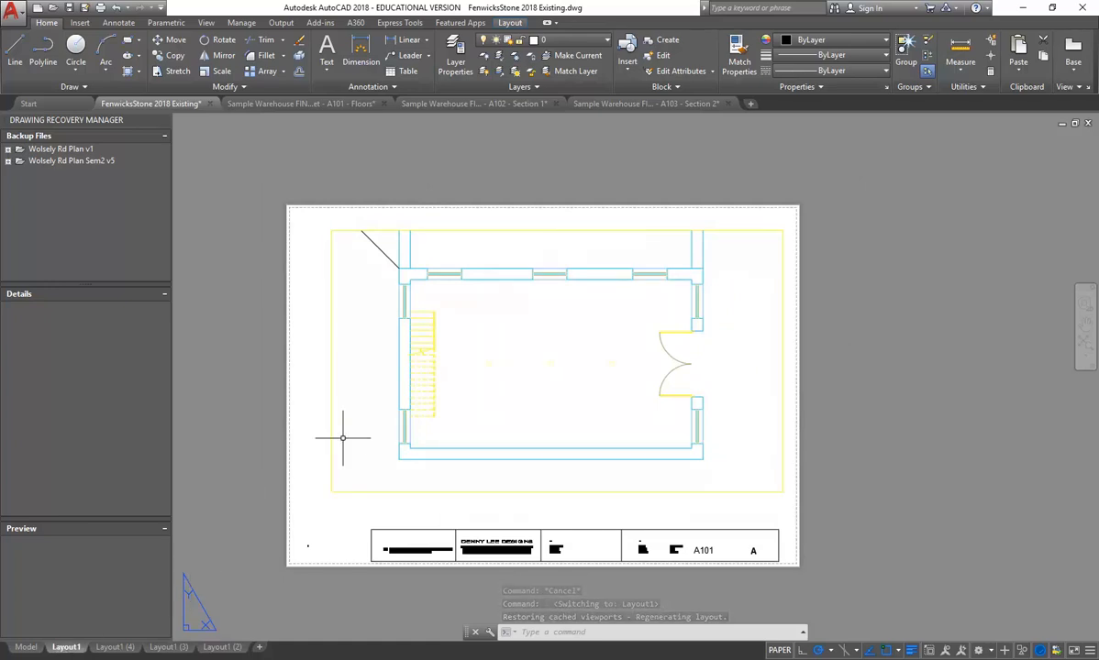
Start inserting a block from a drawing file and browse StudentResources (P:) to the AutoCAD Library folder inside EDU_DC_InteriorDesign
left_click(80, 23)
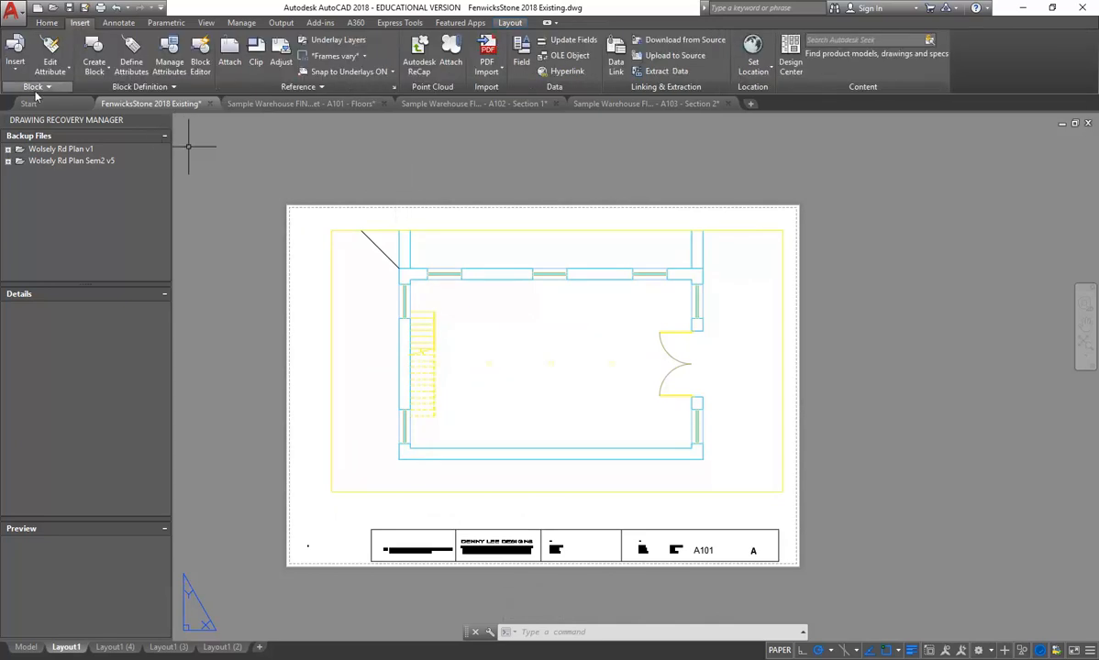
left_click(14, 61)
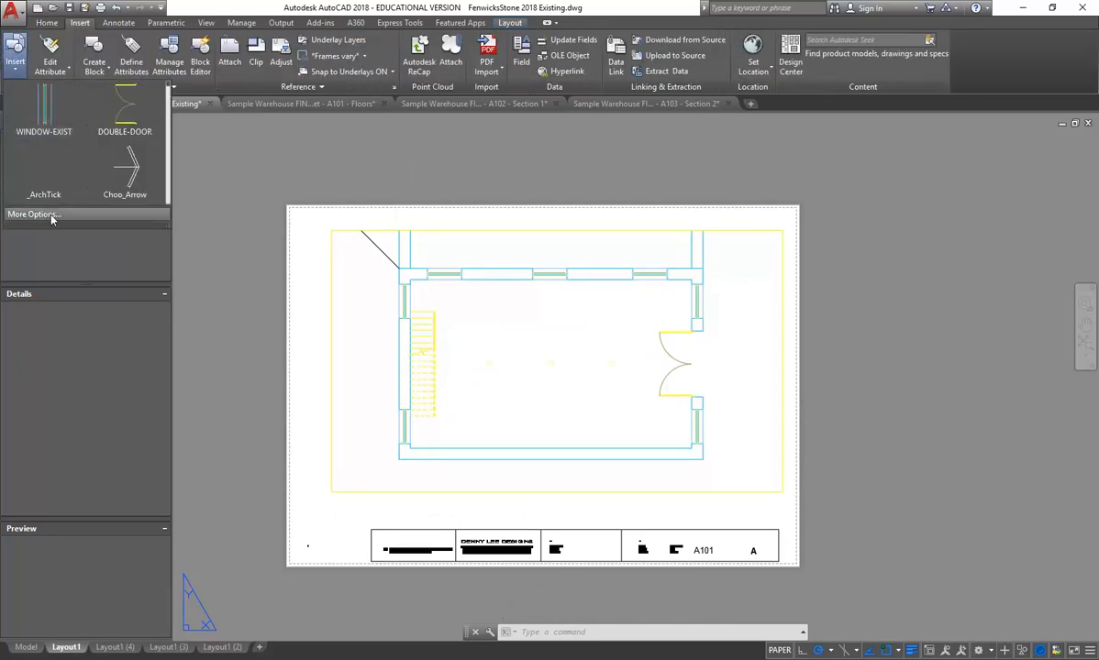
left_click(46, 209)
left_click(454, 159)
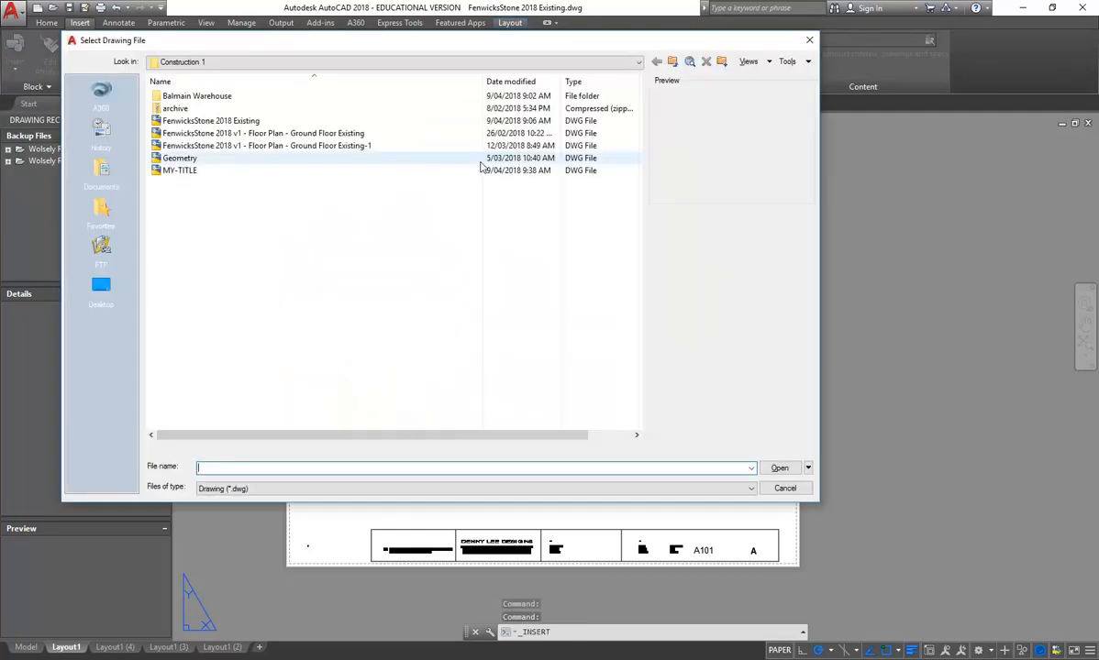
left_click(354, 62)
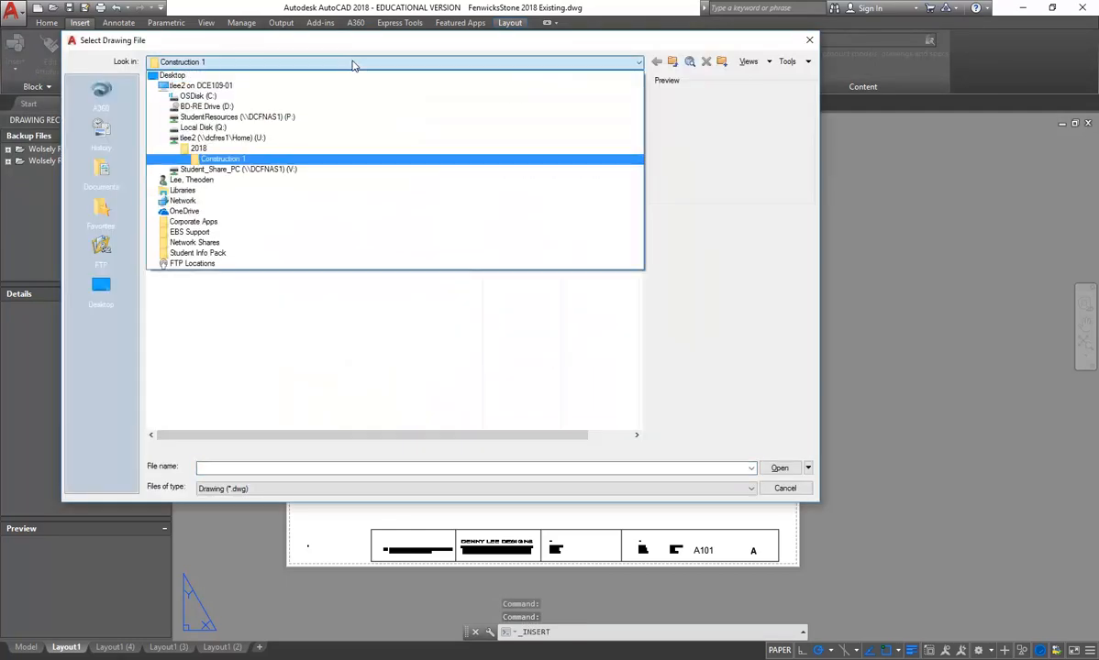
left_click(231, 118)
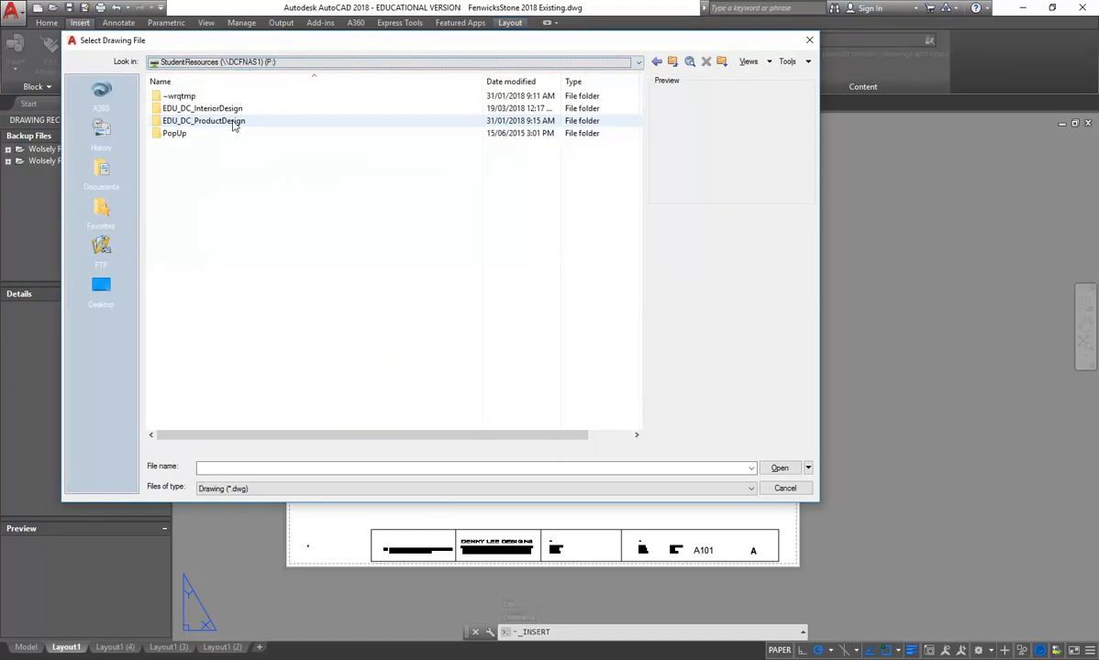
double_click(219, 108)
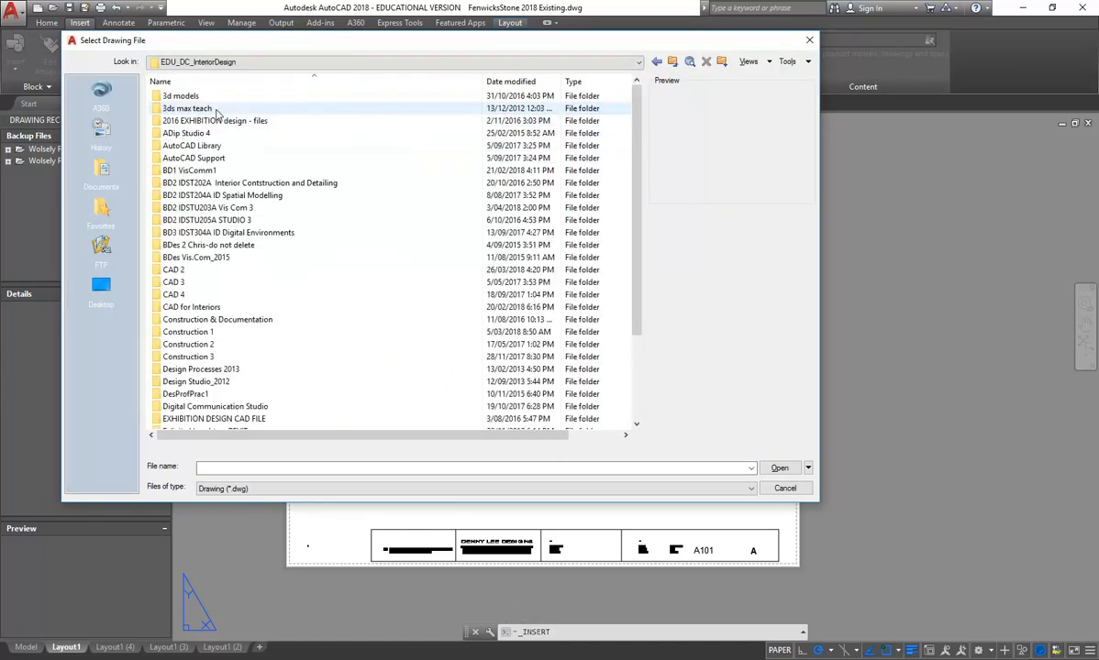
double_click(191, 145)
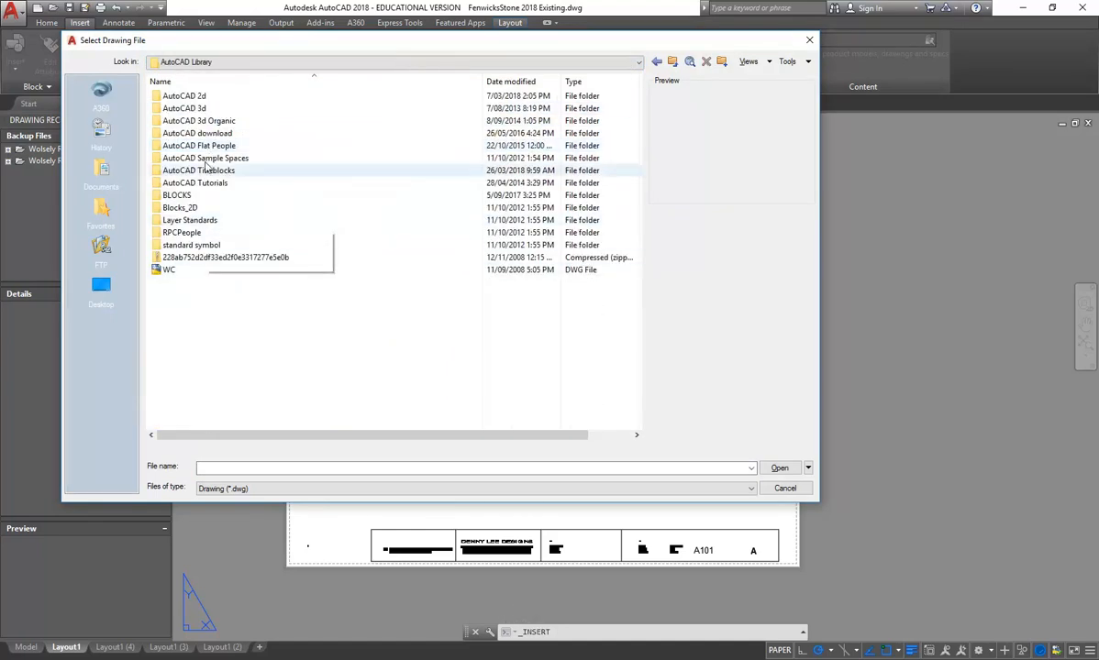
double_click(190, 209)
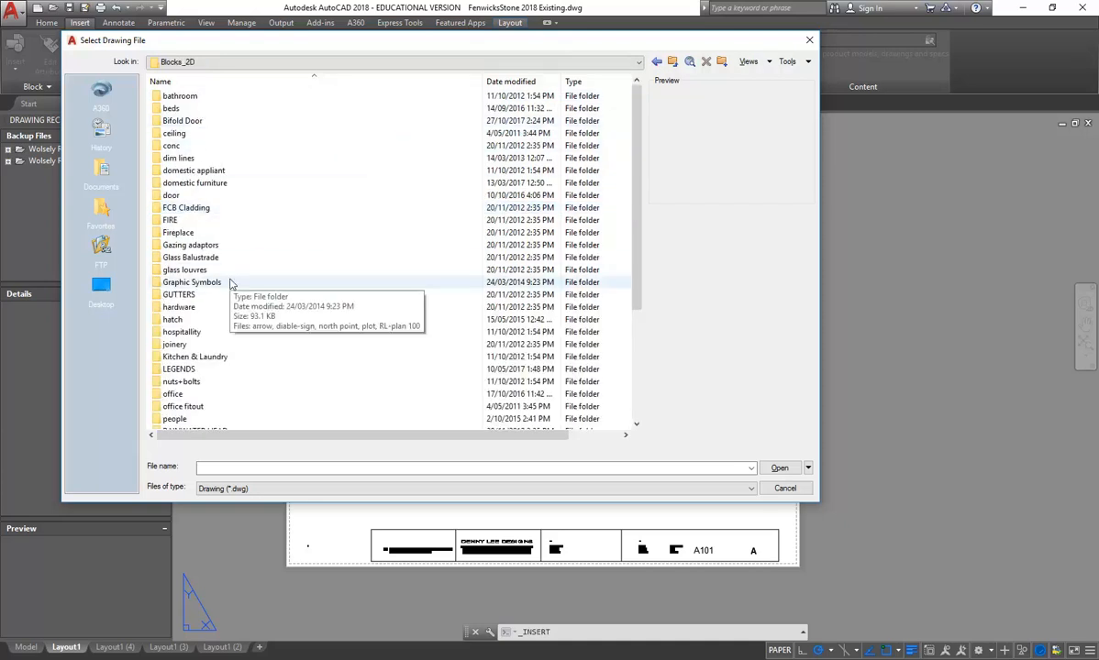
scroll(232, 283, "down", 4)
scroll(275, 335, "up", 3)
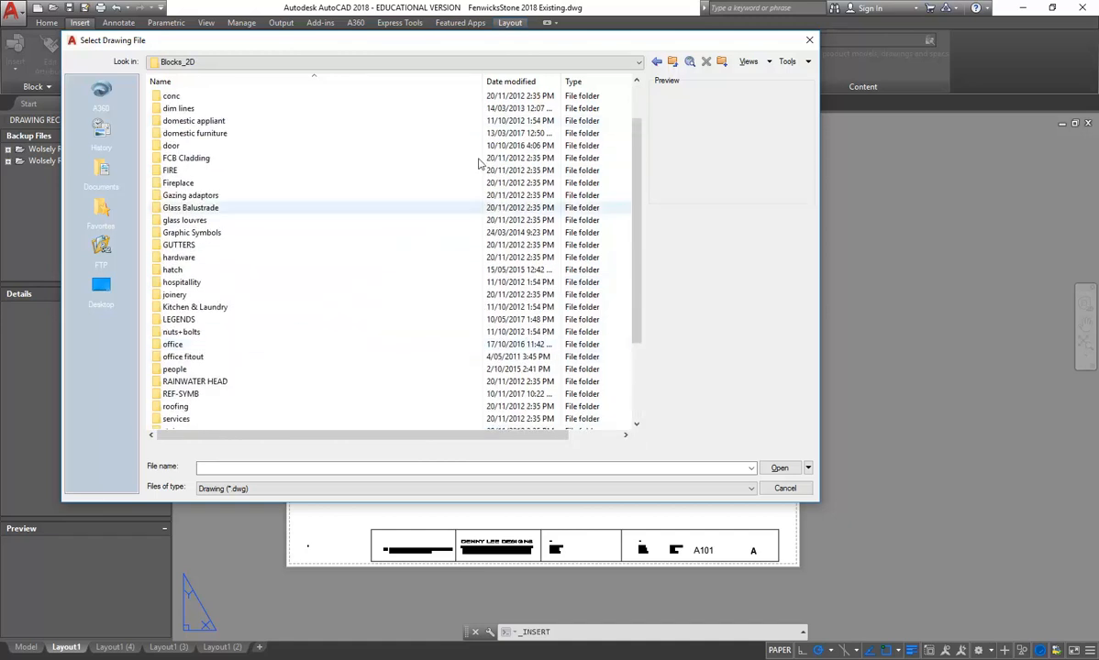
left_click(672, 61)
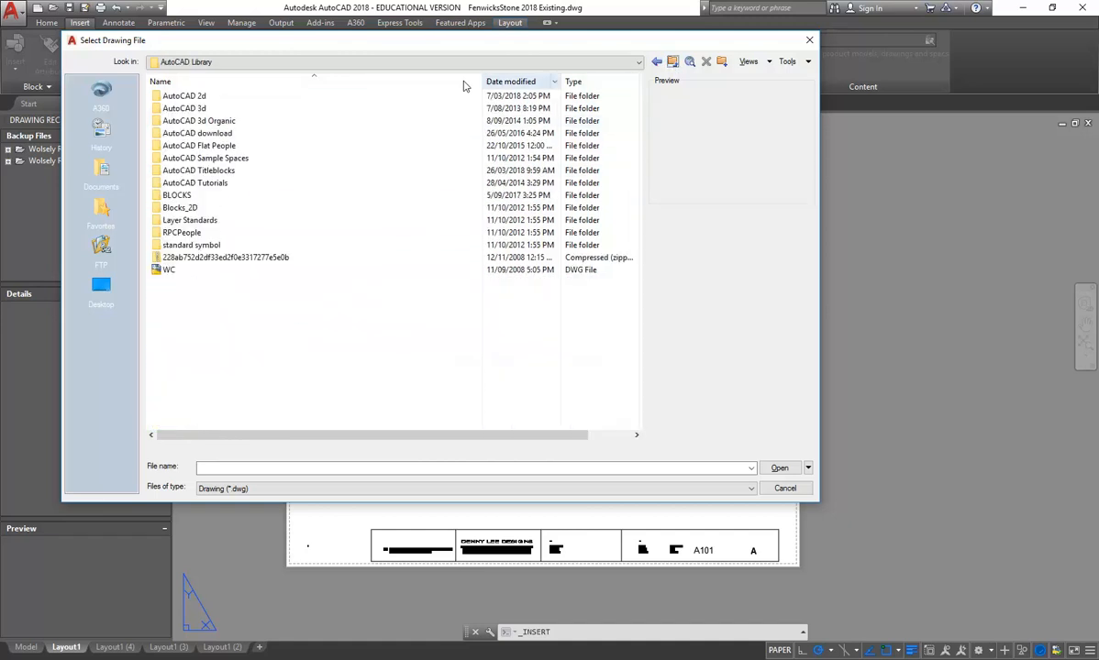
Open the AutoCAD 2d folder, show its files as large icons and enlarge the file selection dialog
double_click(186, 96)
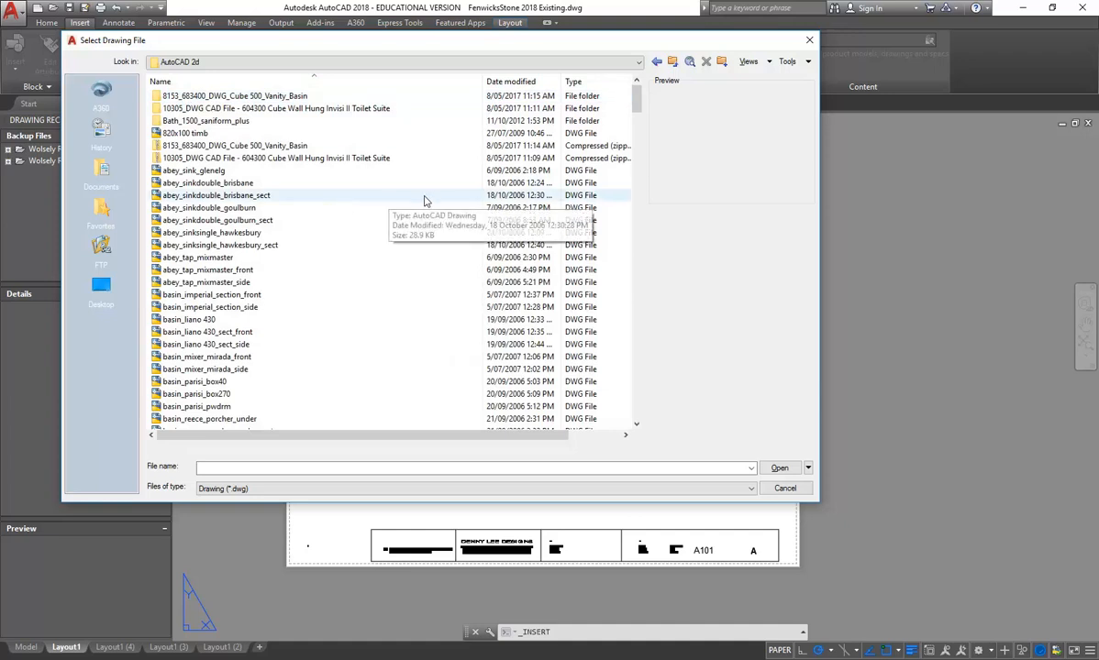
left_click(220, 133)
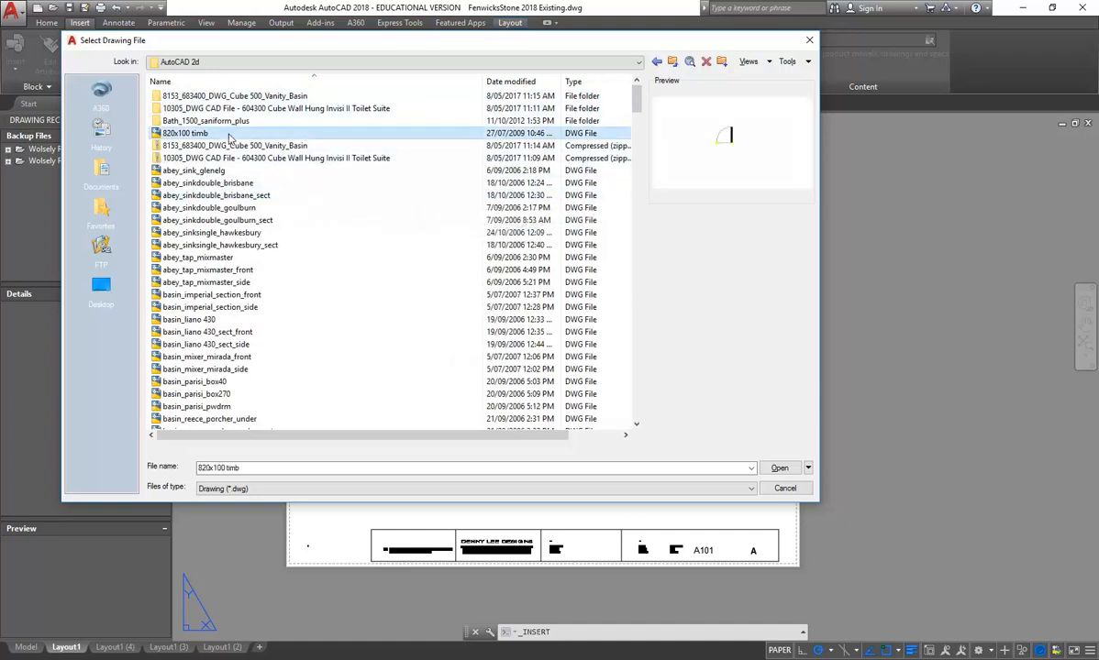
right_click(384, 211)
mouse_move(440, 217)
left_click(541, 232)
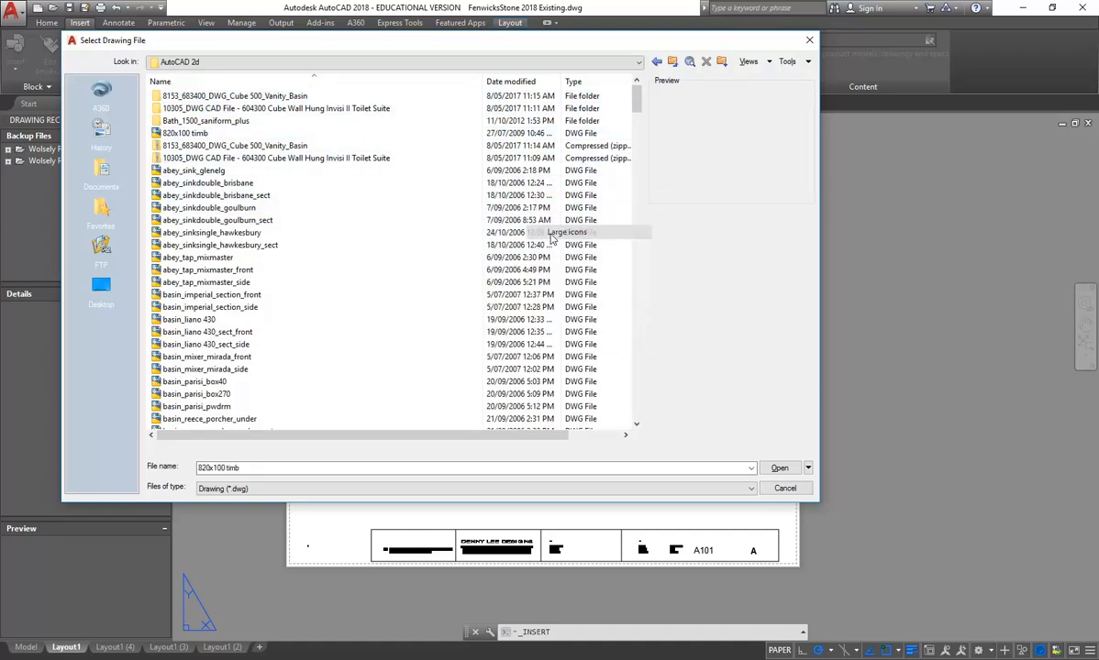
left_click_drag(819, 506, 953, 587)
Find the north point symbols among the drawing thumbnails and choose Choo_S_NPoint2 as the block to insert
scroll(648, 363, "down", 12)
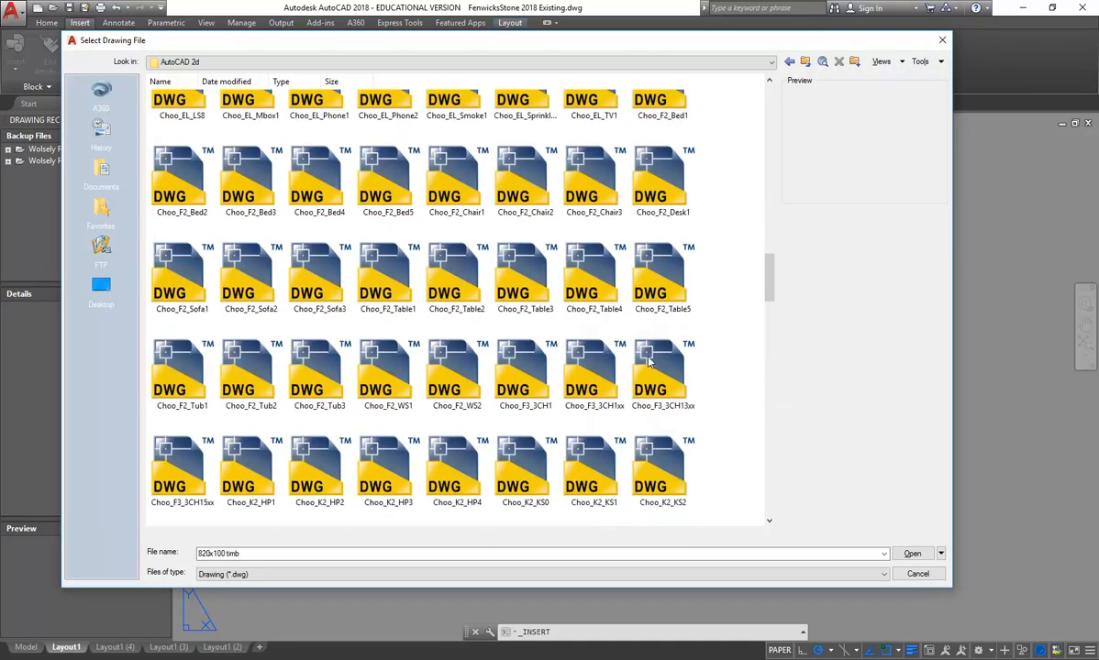
scroll(648, 362, "down", 10)
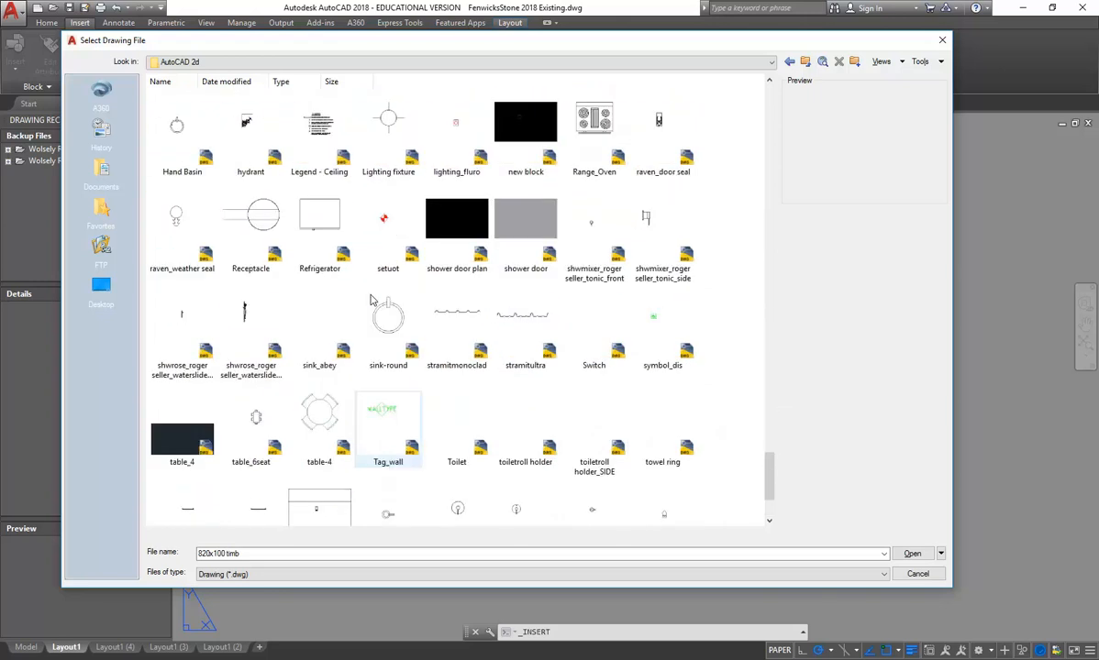
scroll(371, 300, "up", 5)
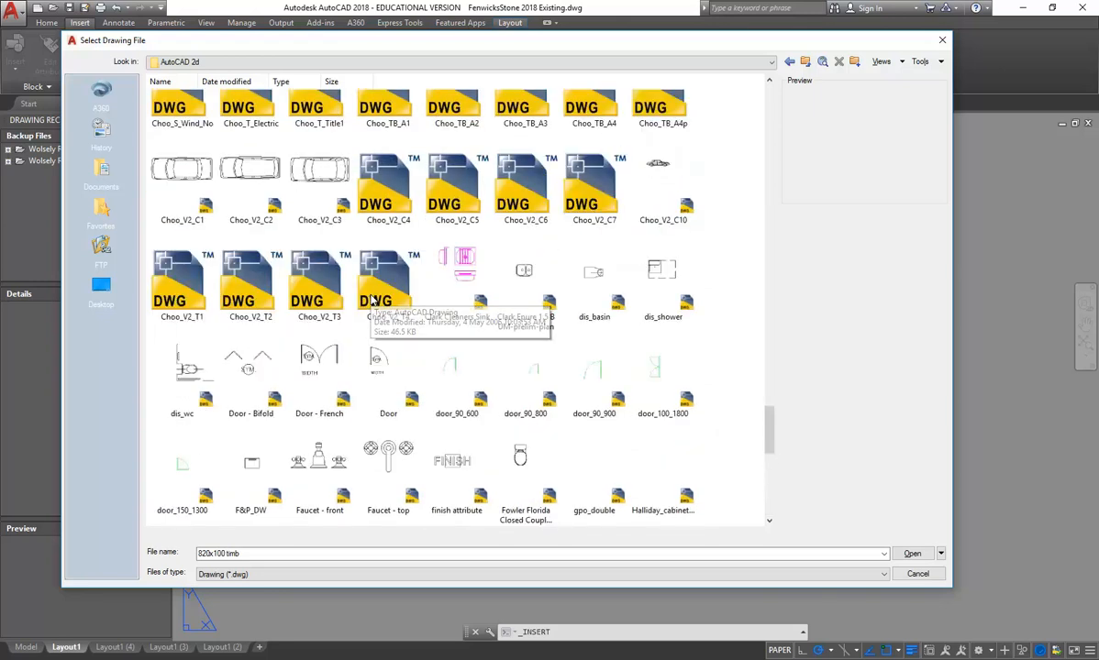
scroll(370, 299, "down", 8)
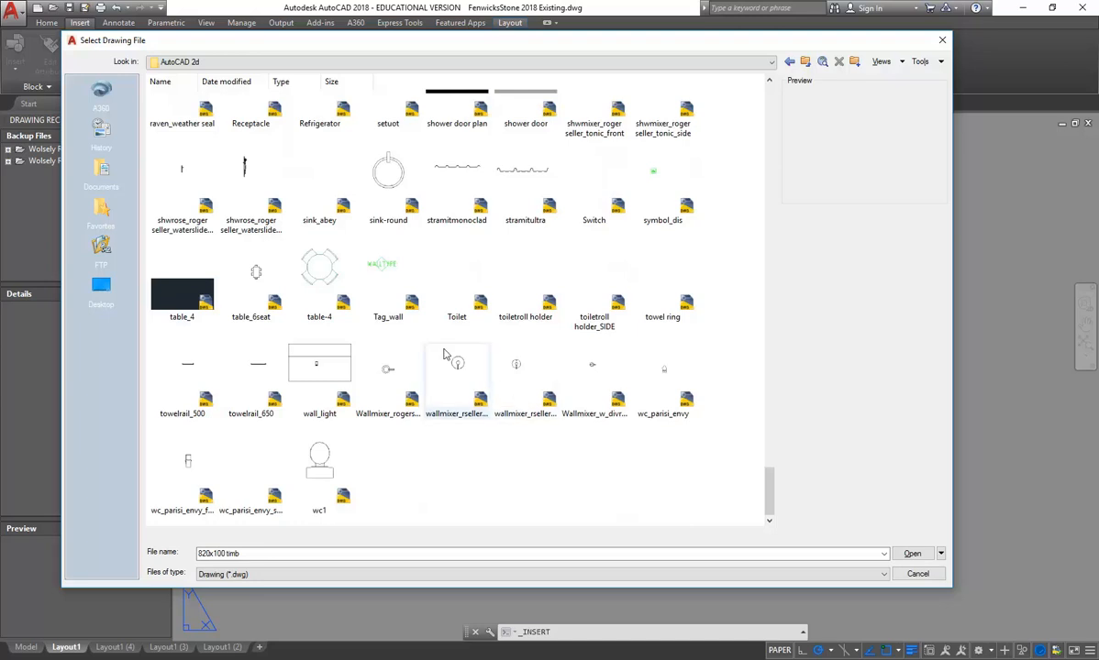
scroll(278, 290, "up", 3)
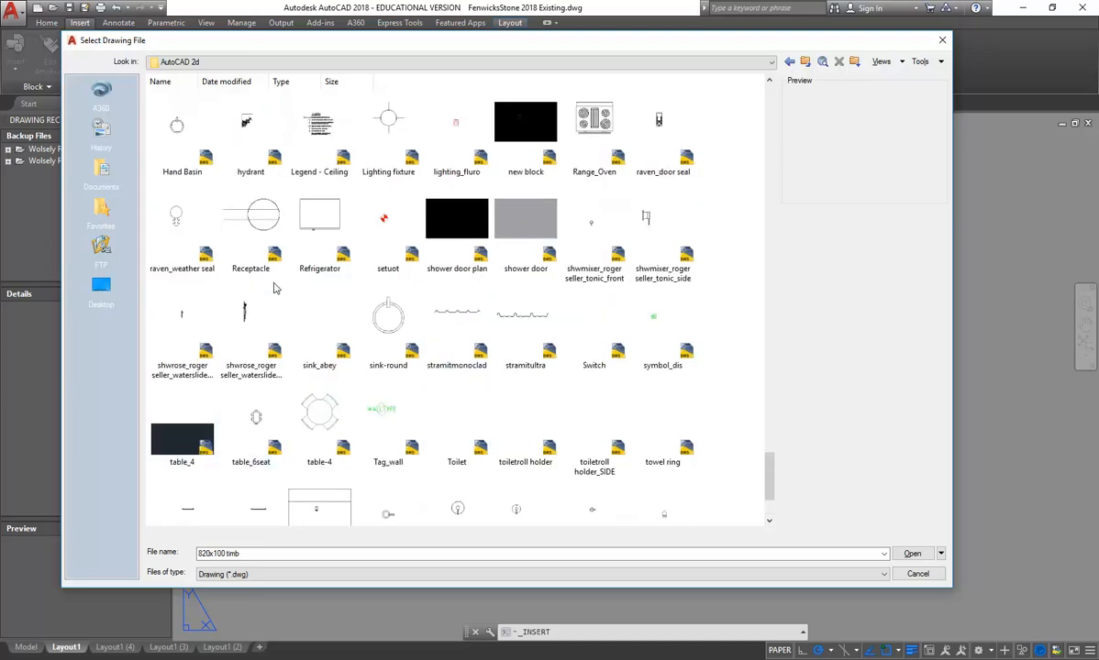
scroll(273, 289, "up", 10)
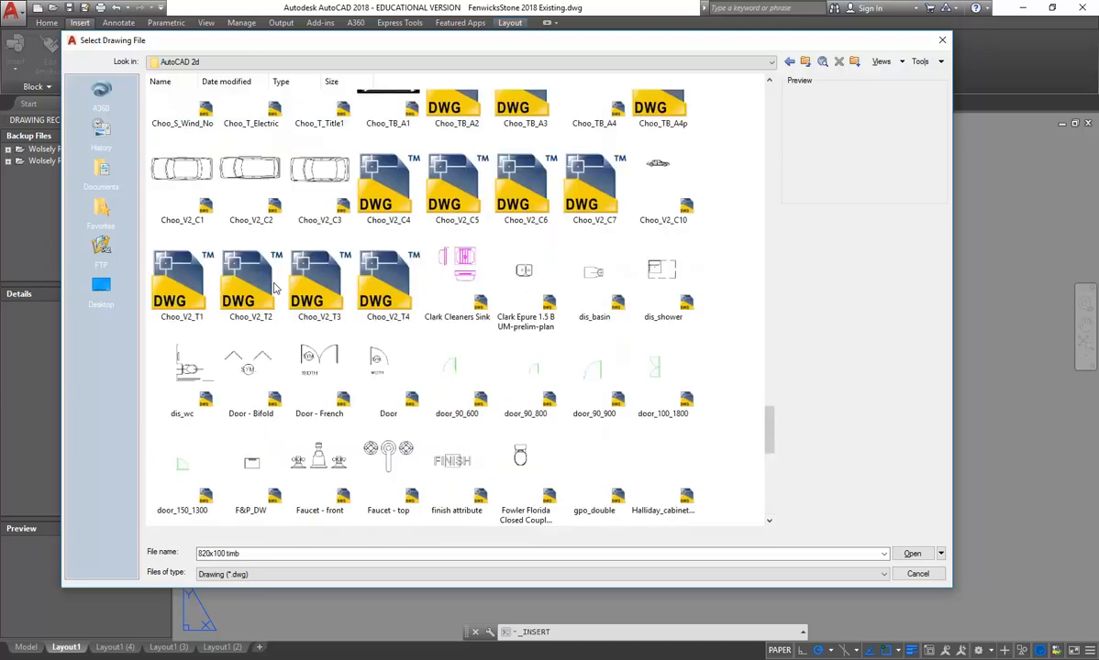
scroll(444, 293, "up", 3)
scroll(449, 290, "up", 3)
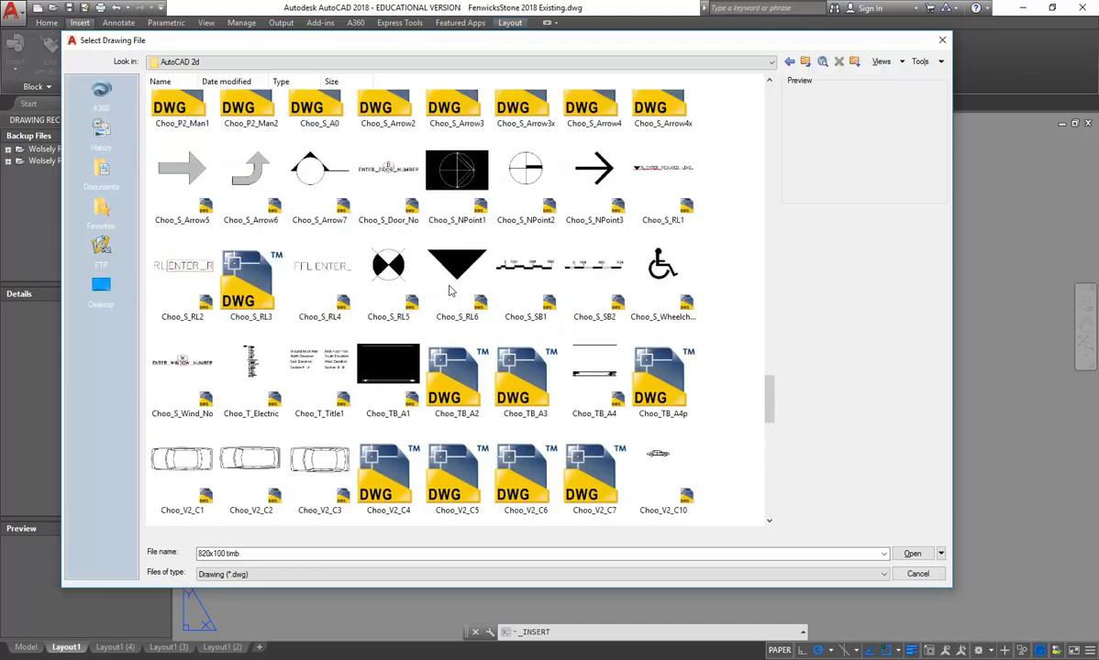
left_click(536, 171)
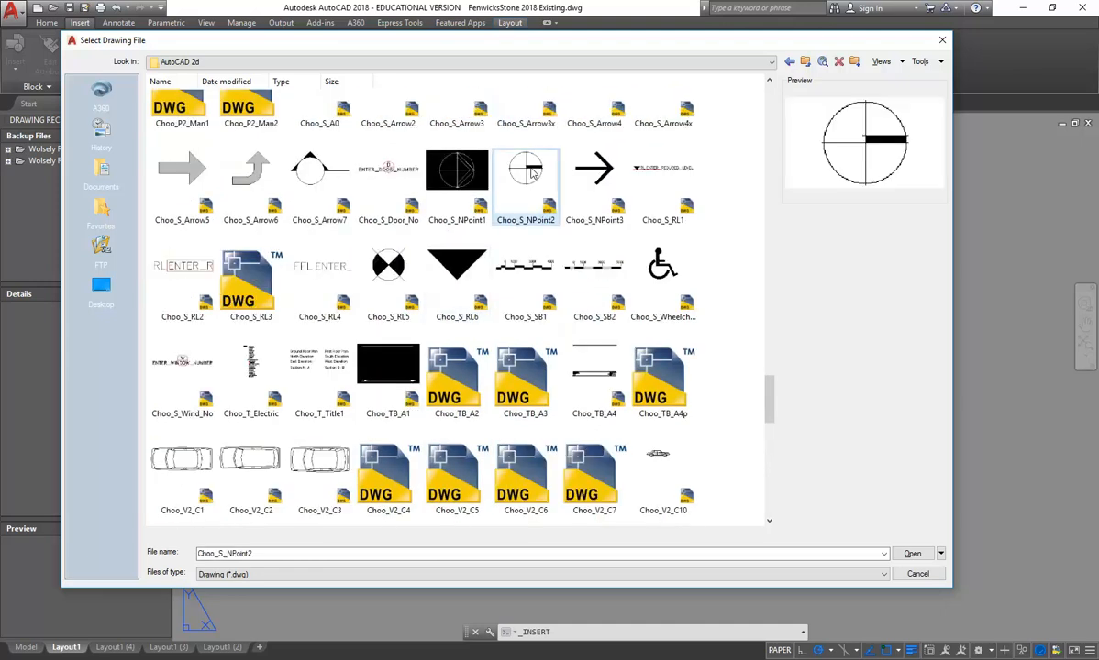
double_click(533, 173)
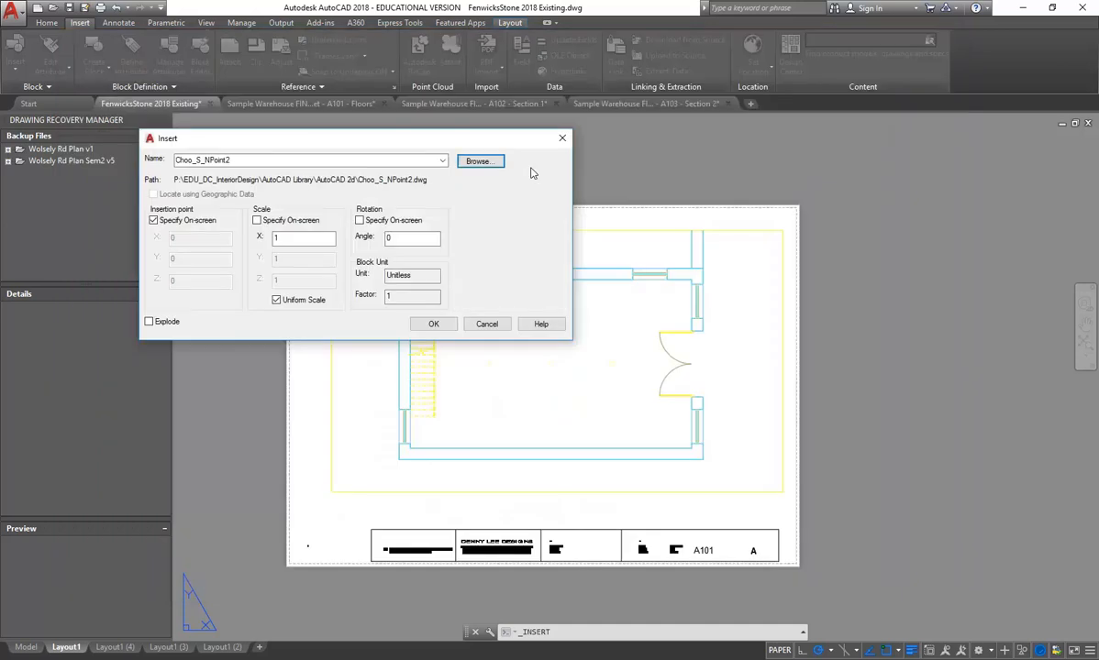
Insert the north point with rotation specified on-screen, placing it just above the title block's right end and rotating it to 90°
left_click(360, 220)
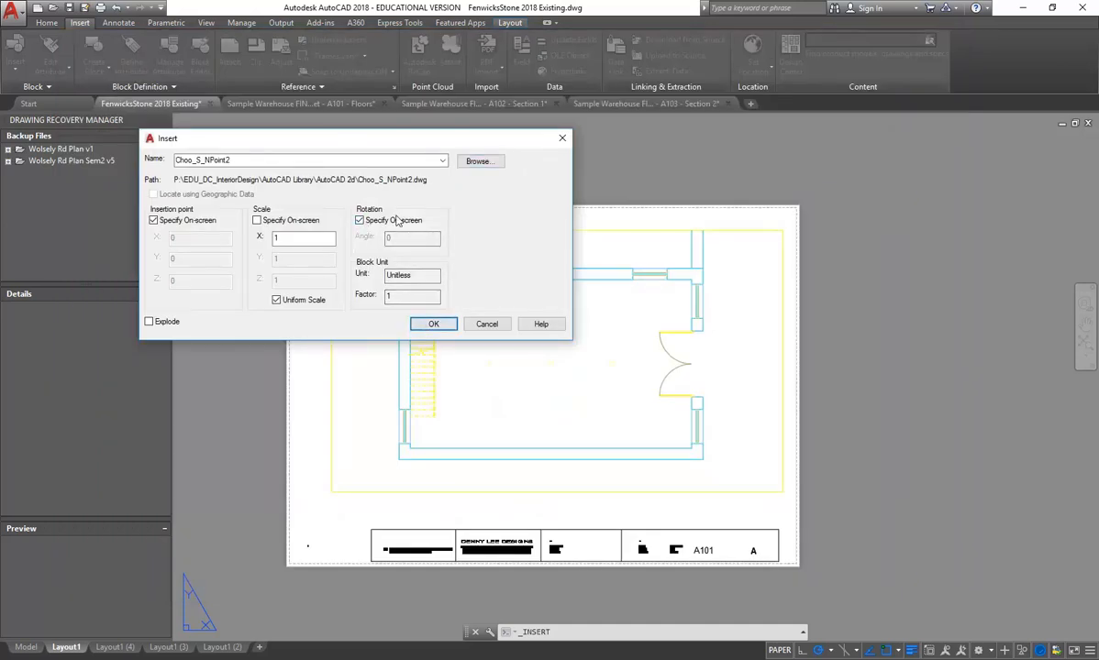
left_click(433, 324)
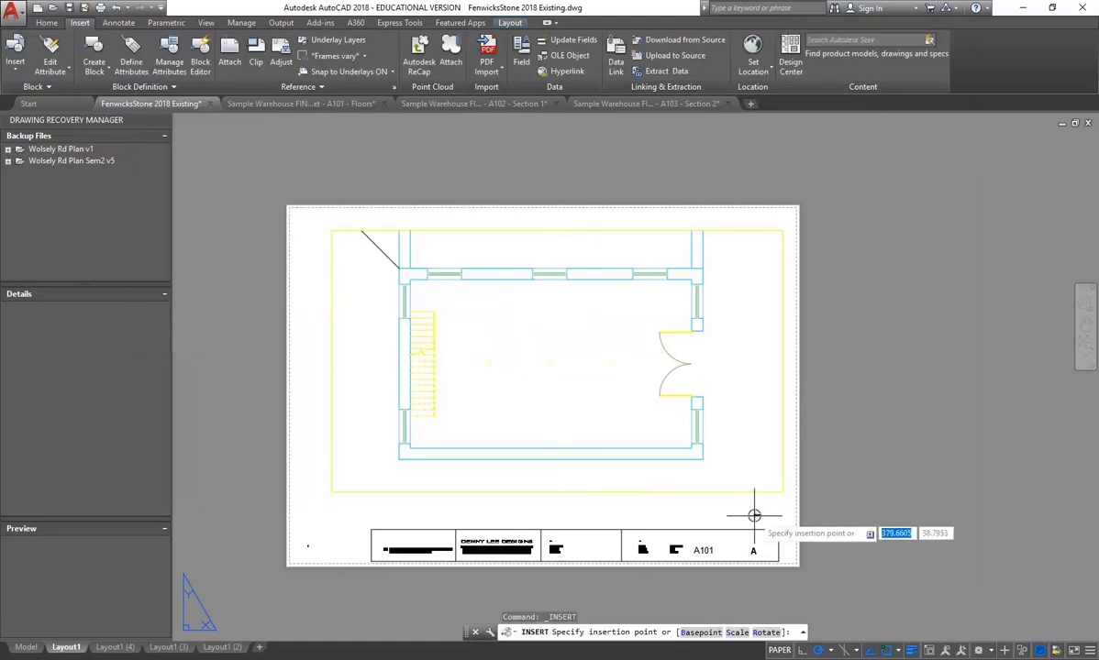
scroll(747, 495, "up", 5)
left_click(717, 518)
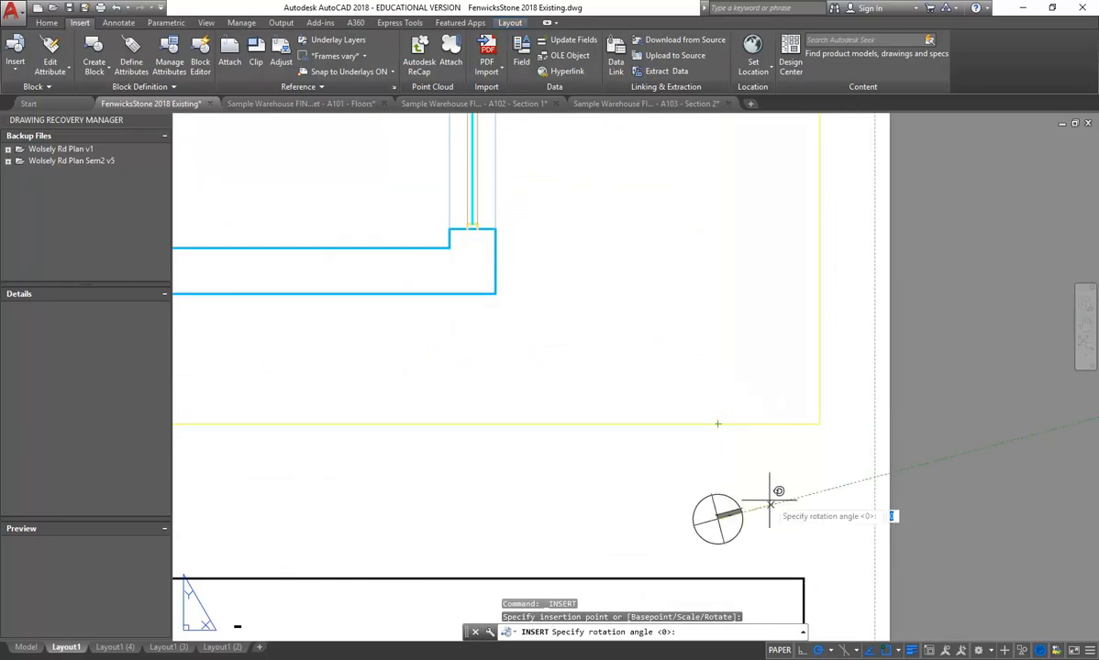
scroll(784, 518, "down", 2)
scroll(786, 520, "down", 4)
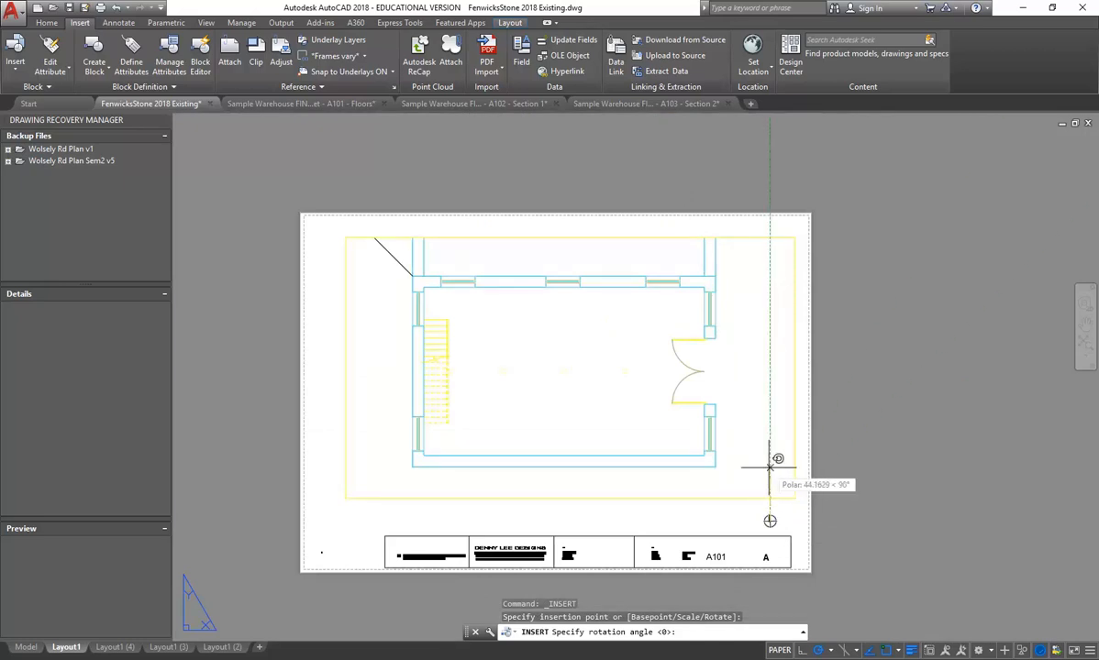
scroll(768, 454, "up", 4)
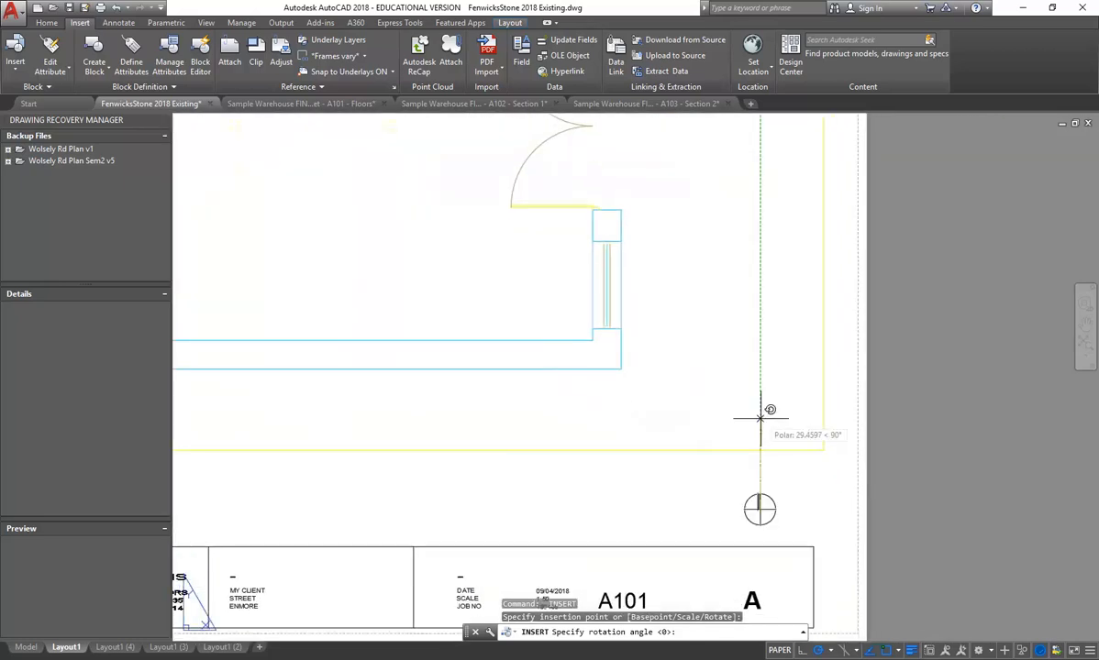
left_click(760, 440)
Set the inserted north point block's X scale and Y scale to 2 in its properties
scroll(760, 535, "up", 3)
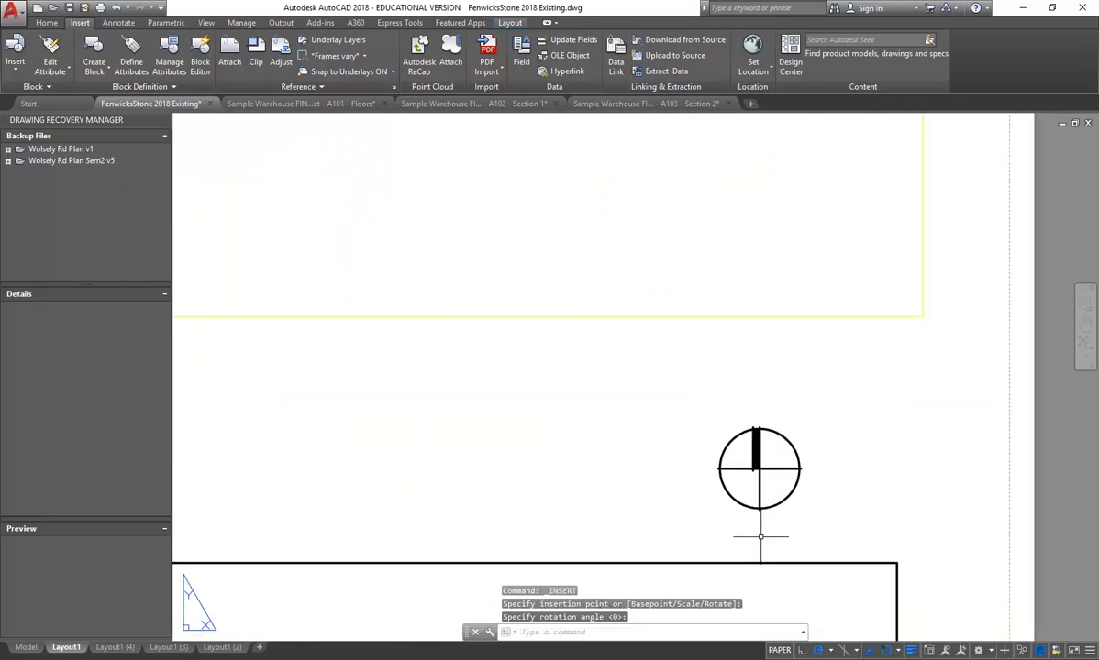
scroll(760, 536, "down", 4)
scroll(734, 532, "up", 2)
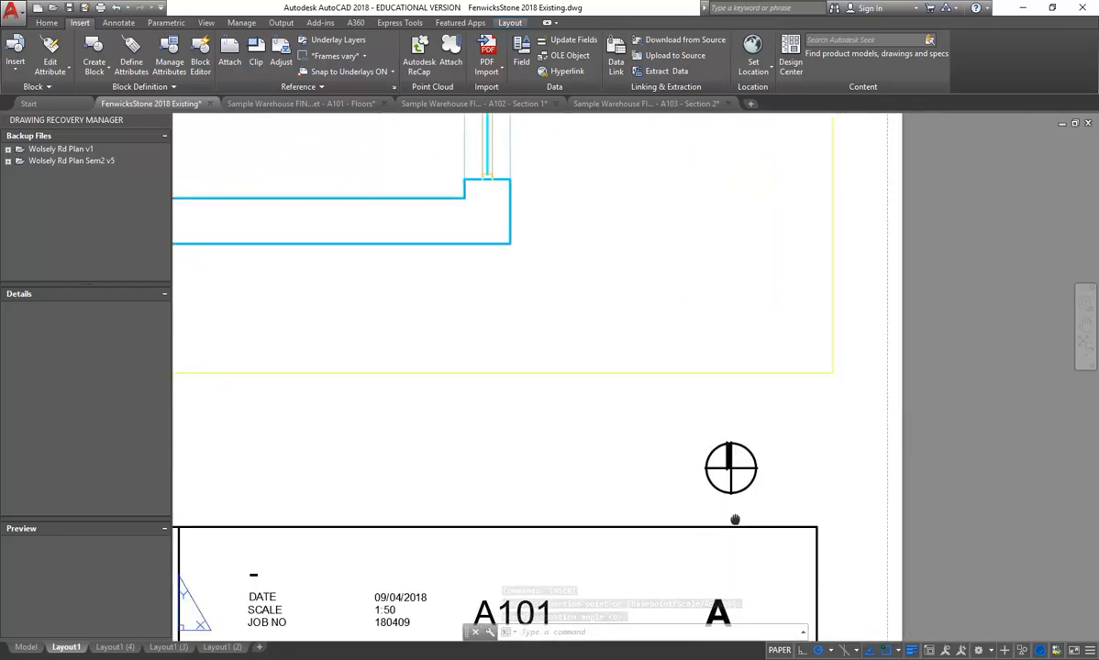
scroll(724, 510, "up", 3)
middle_click_drag(549, 470, 750, 491)
right_click(493, 387)
left_click(535, 637)
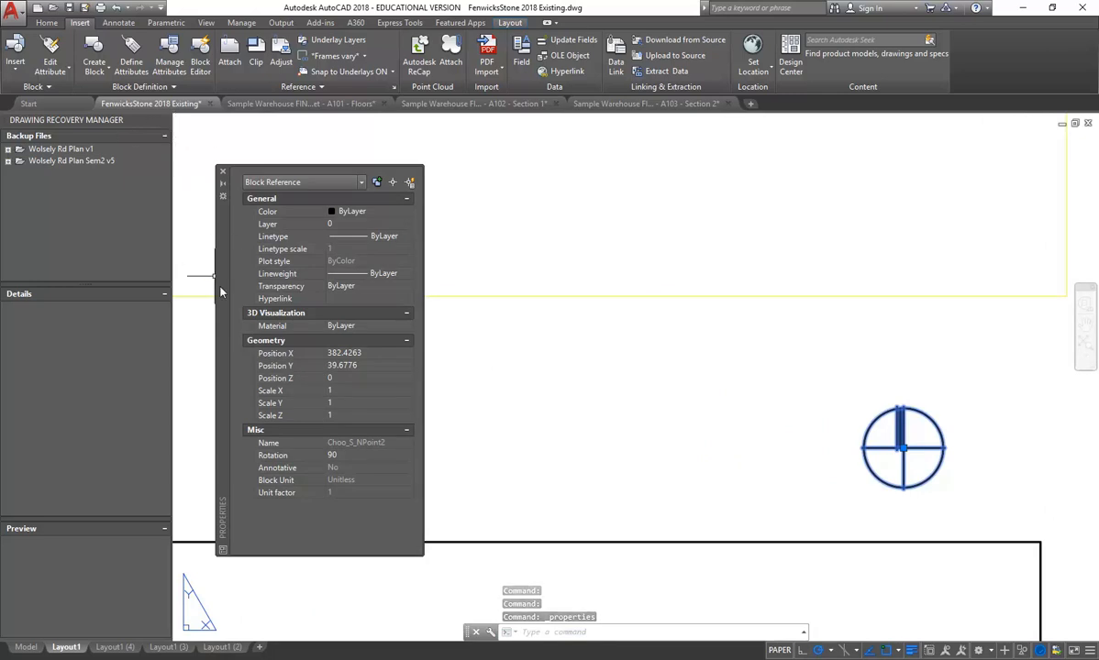
left_click(350, 392)
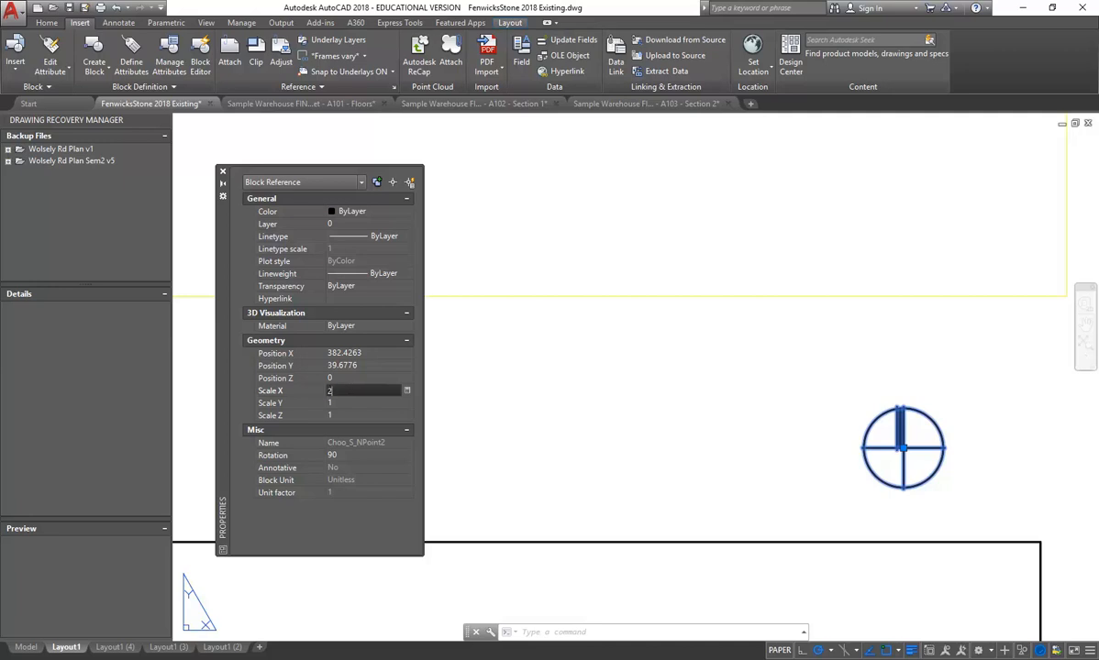
type("2")
key("Tab")
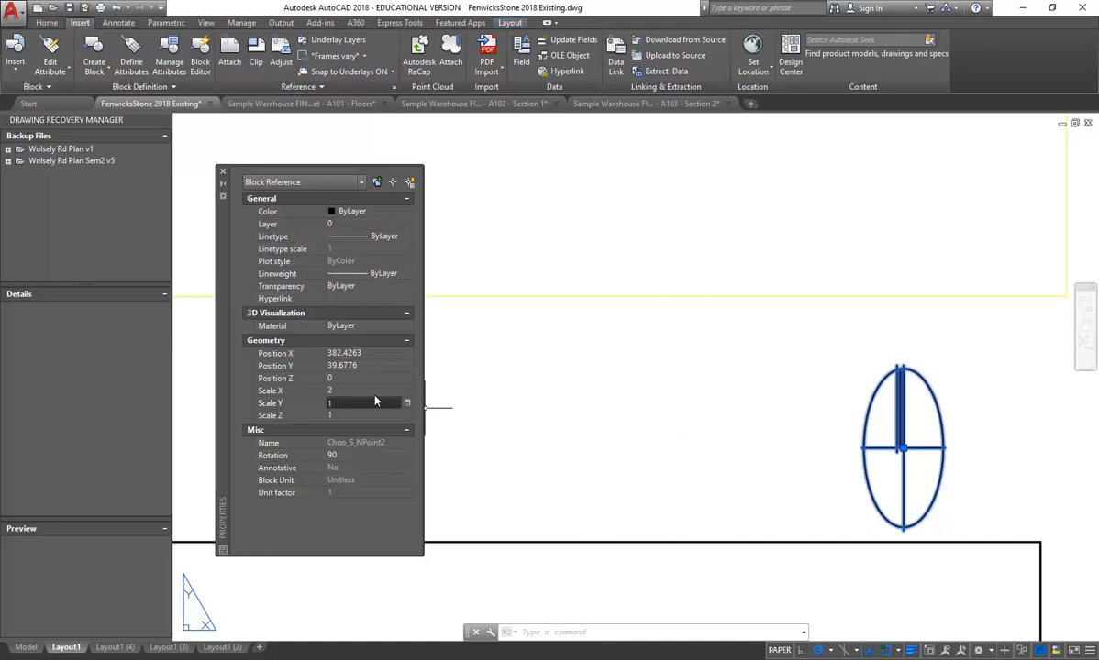
left_click(361, 391)
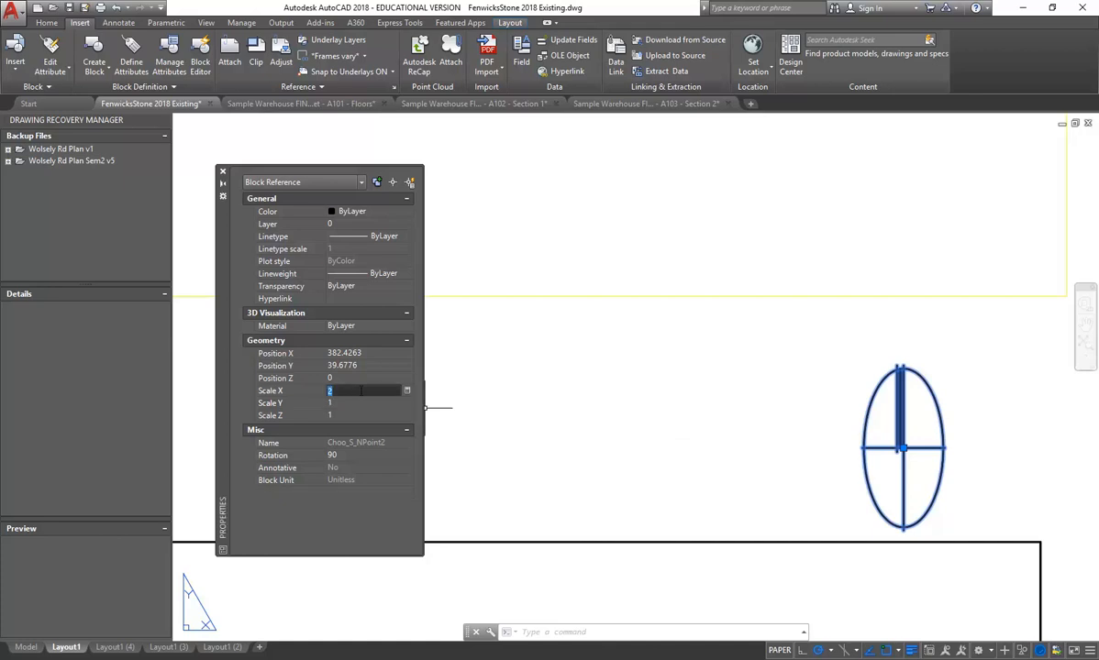
left_click(352, 403)
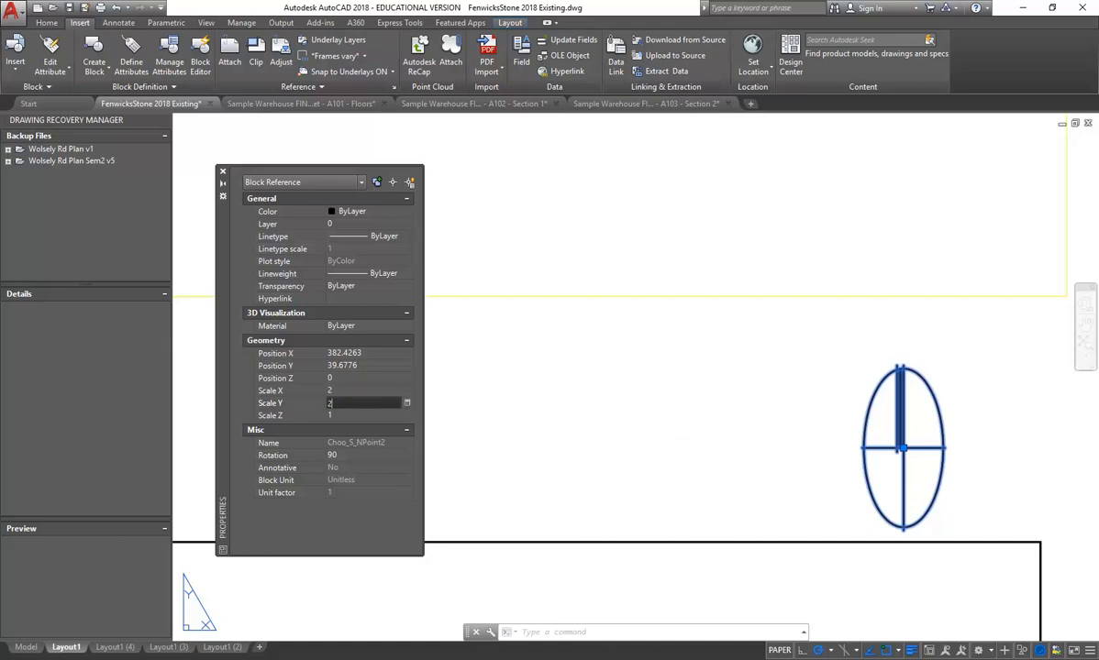
left_click(352, 414)
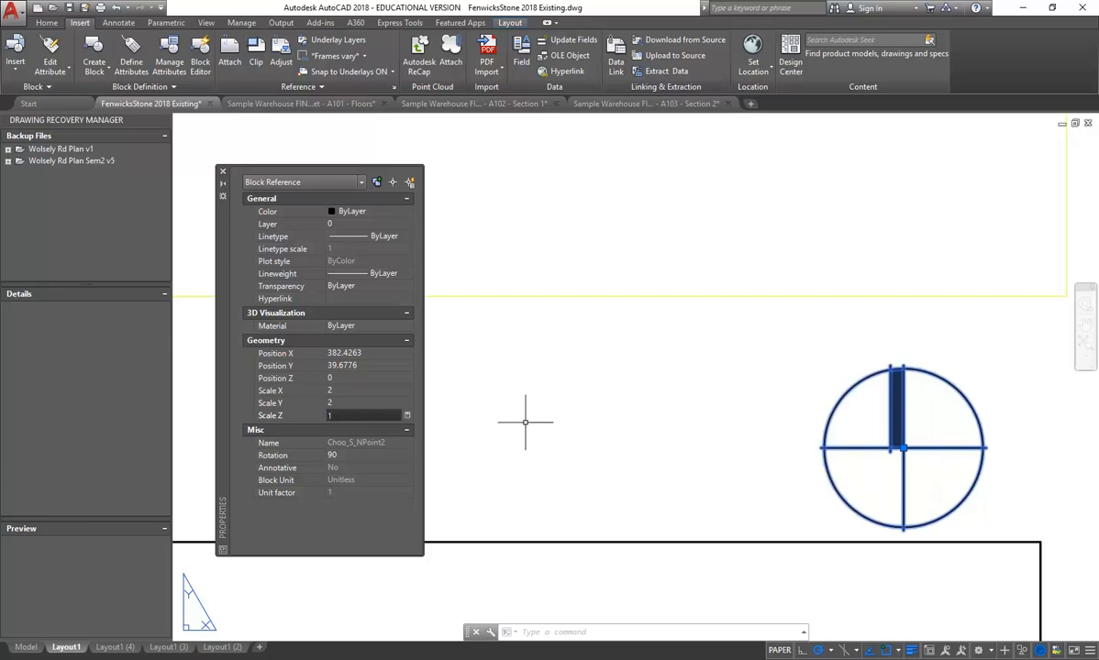
Move the north point block slightly up and to the right above the title block, then close its properties and deselect it
left_click(903, 448)
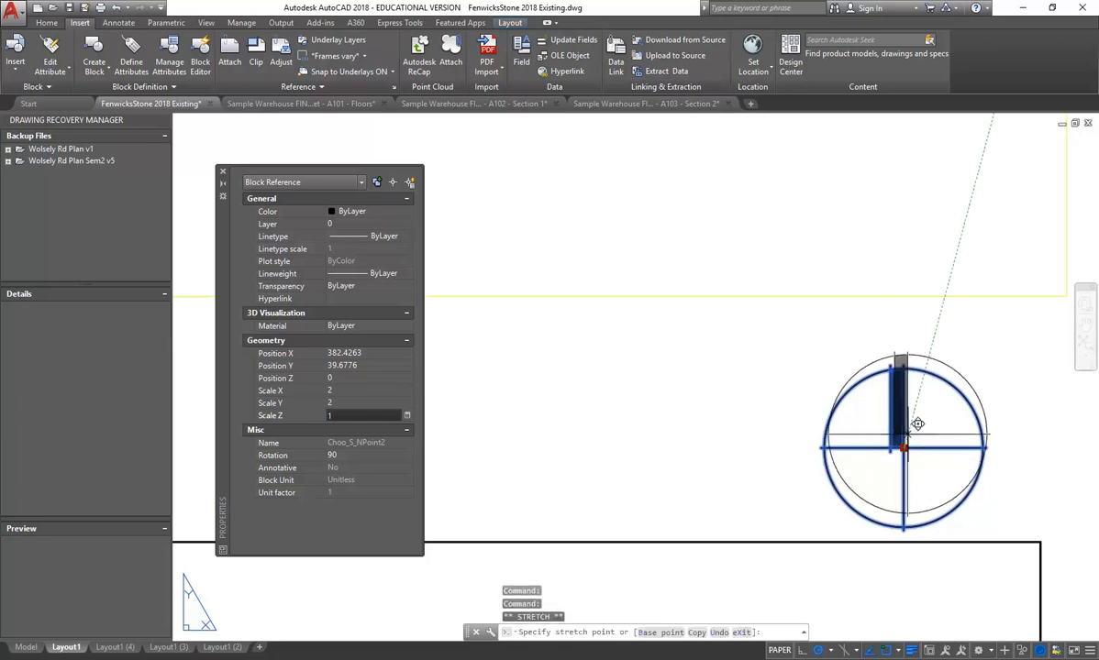
left_click(920, 417)
scroll(710, 443, "down", 2)
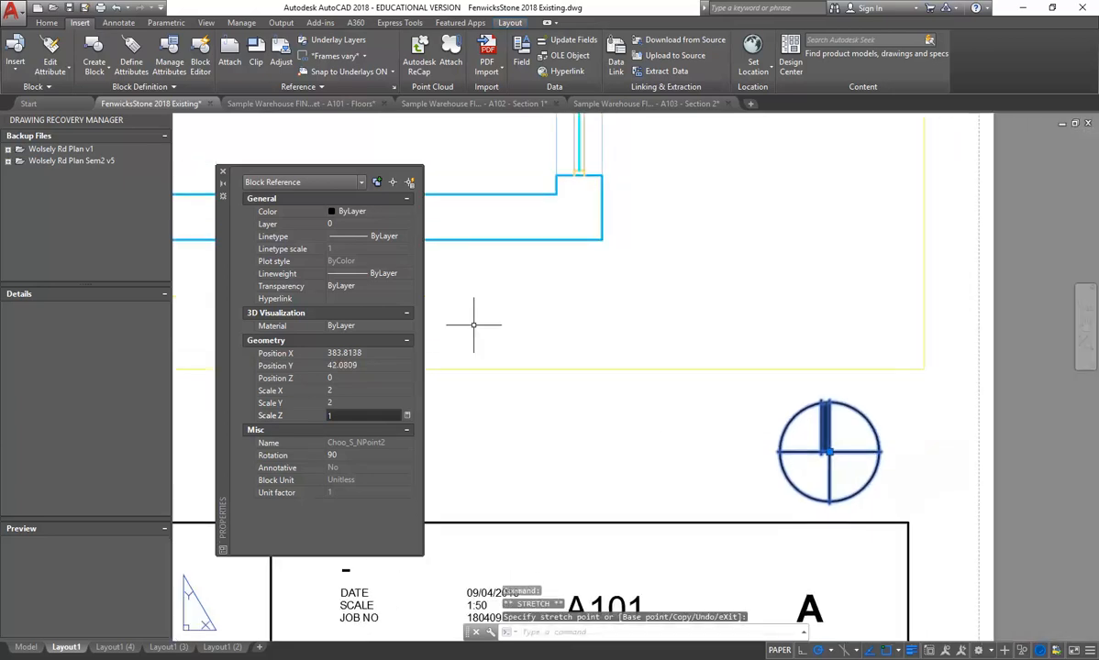
left_click(222, 170)
scroll(642, 441, "down", 3)
key("Escape")
middle_click_drag(564, 401, 637, 479)
scroll(739, 493, "up", 2)
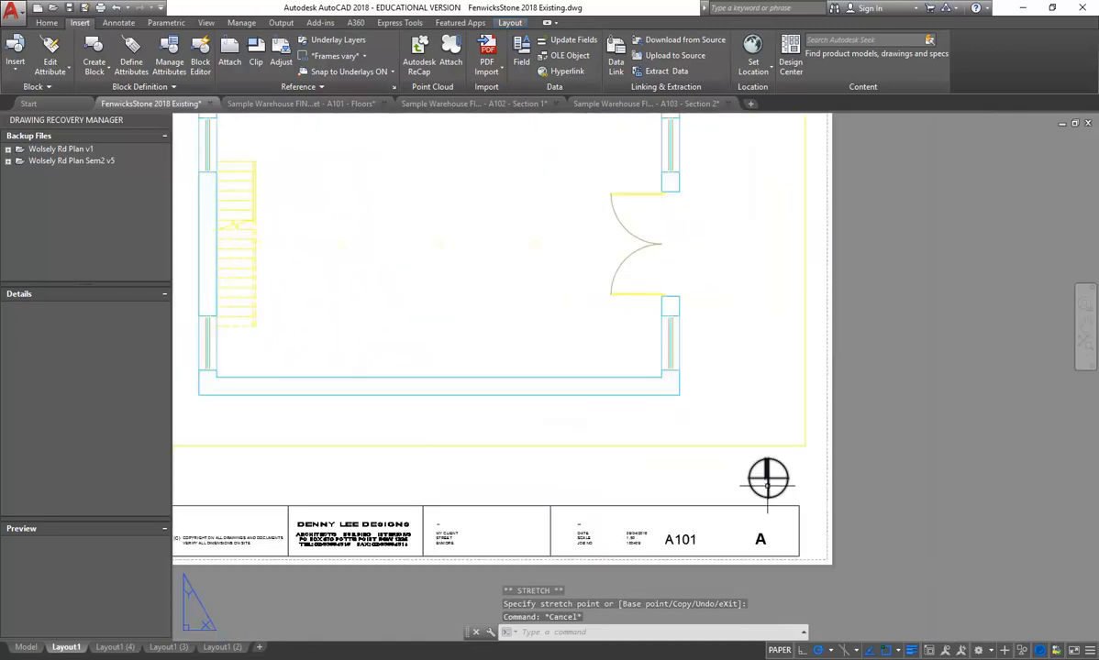
Copy the north point block to the clipboard with base point 0,0
scroll(768, 491, "up", 3)
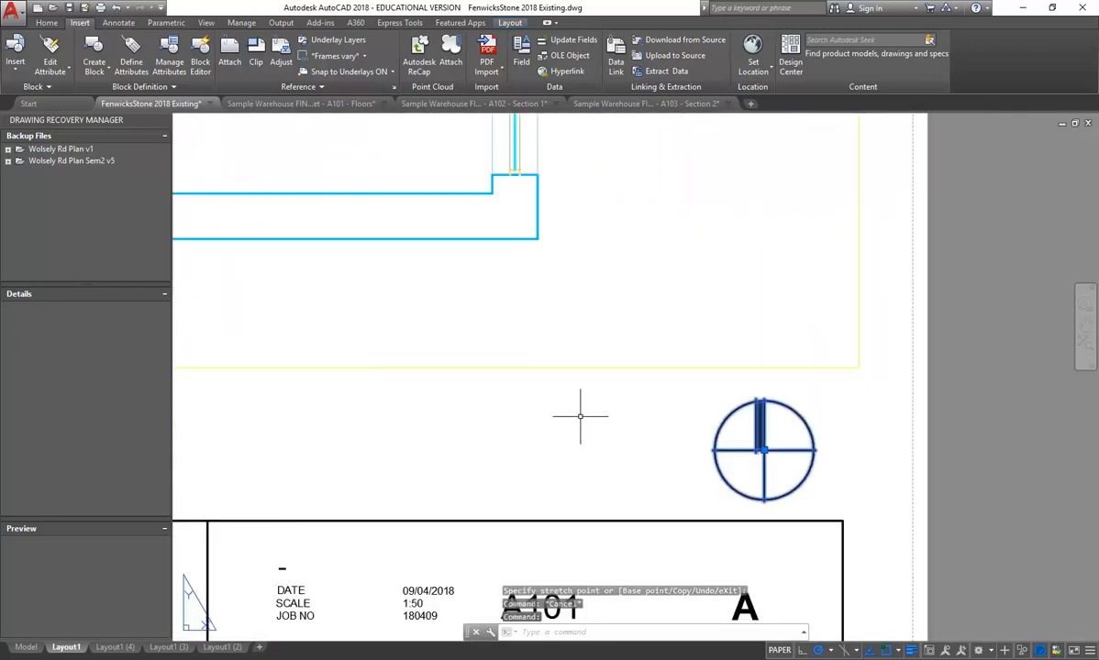
right_click(533, 375)
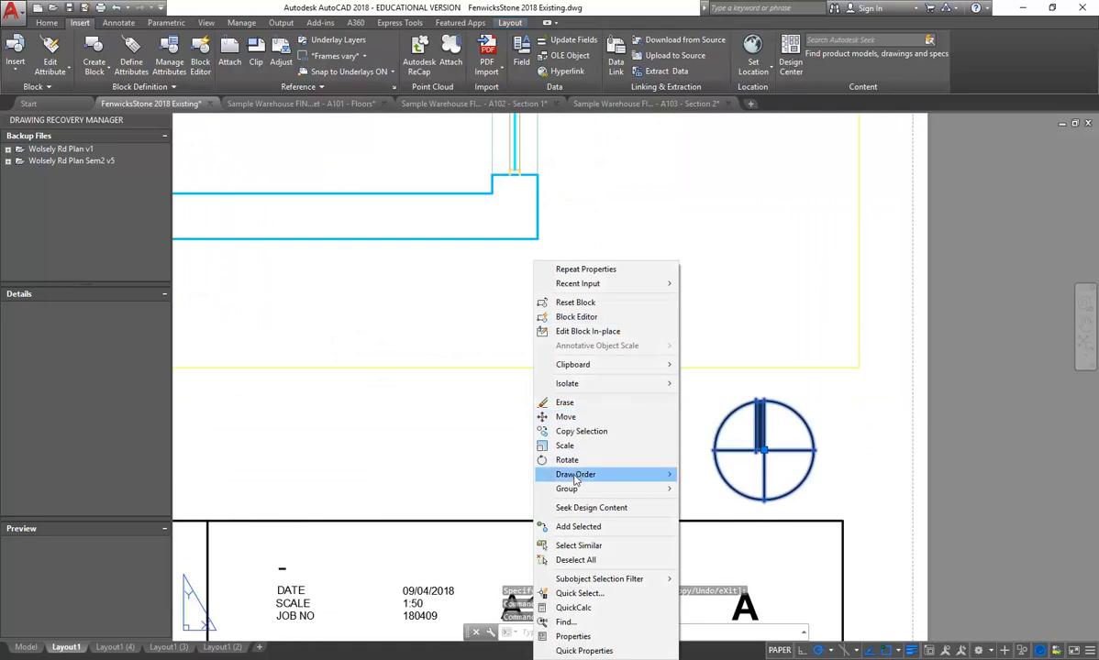
mouse_move(573, 366)
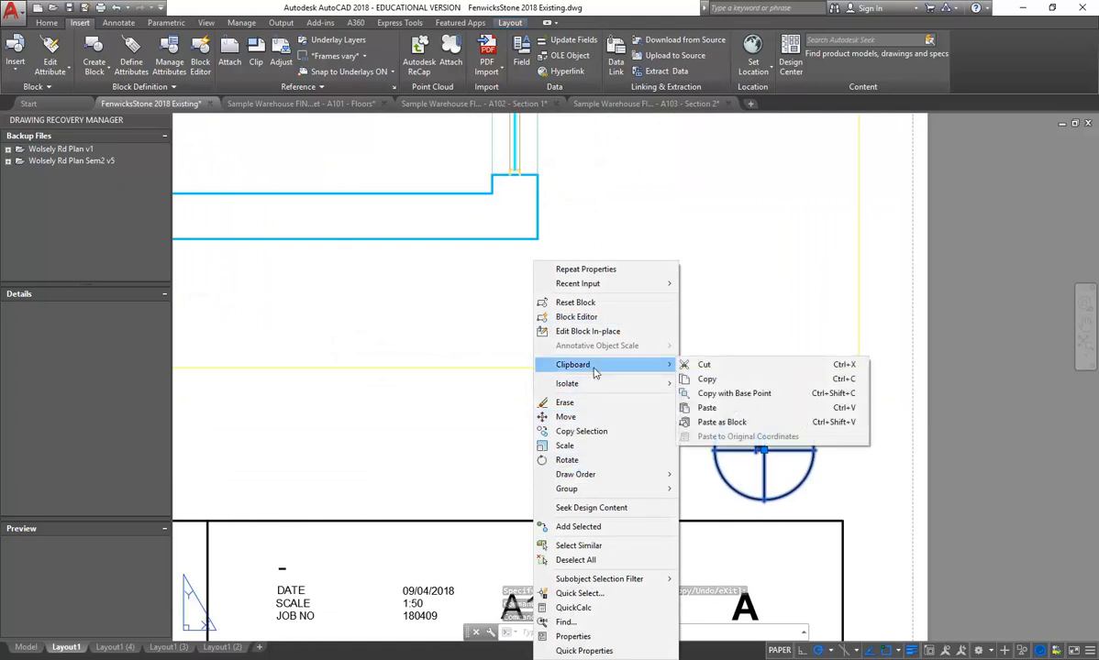
left_click(718, 397)
type("0,0")
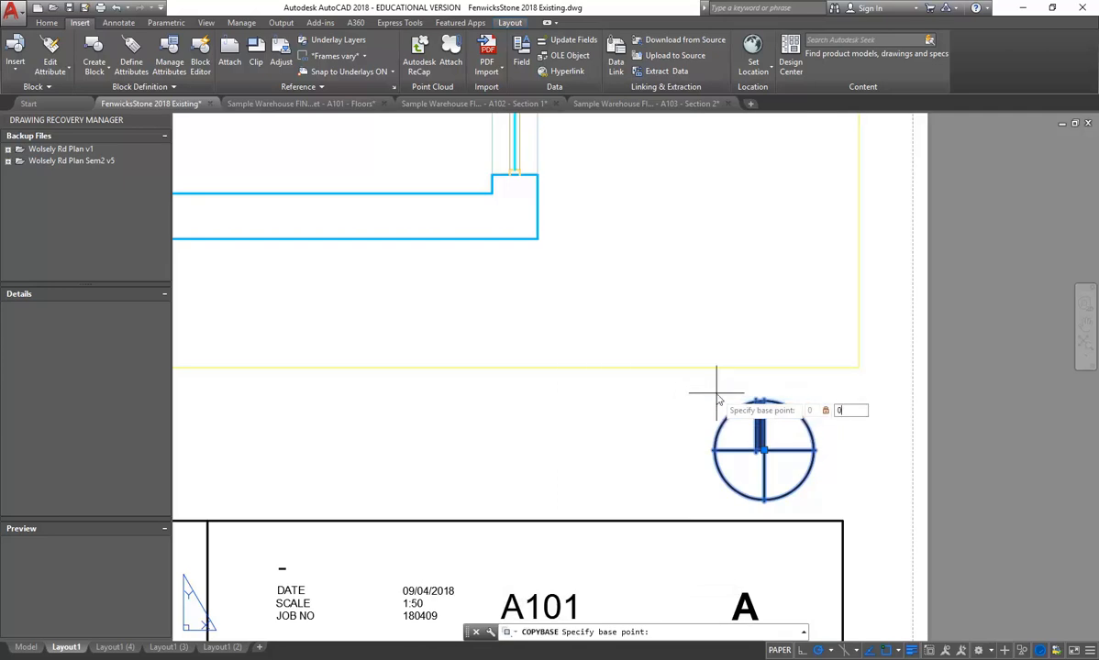
key("Return")
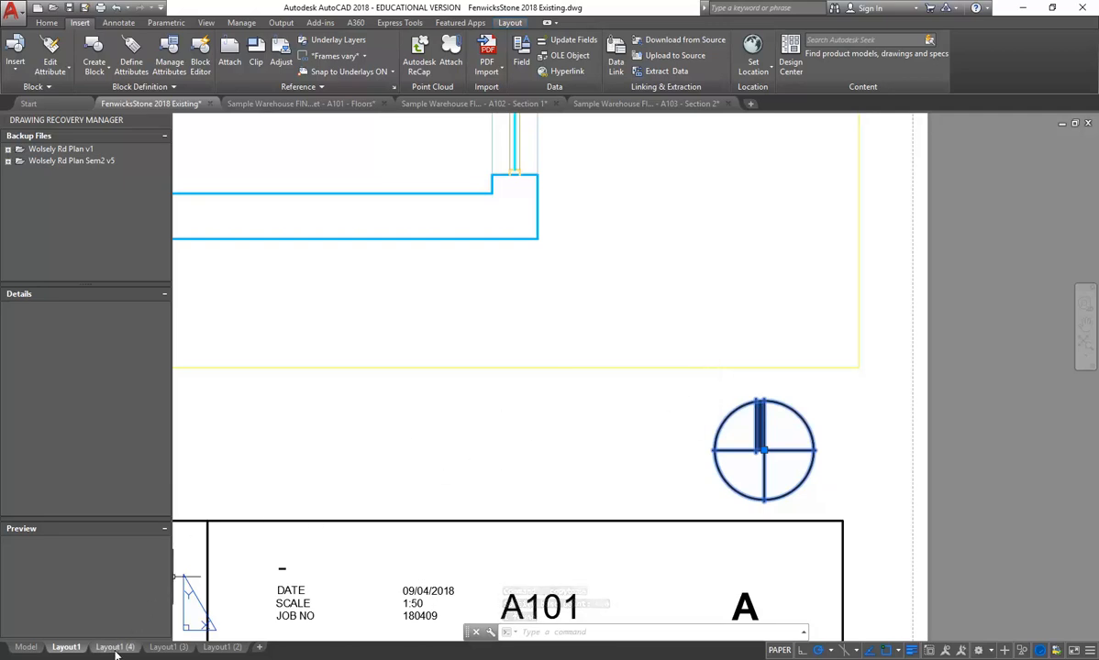
Paste the copied north point into Layout1 (3) at insertion point 0,0
left_click(170, 648)
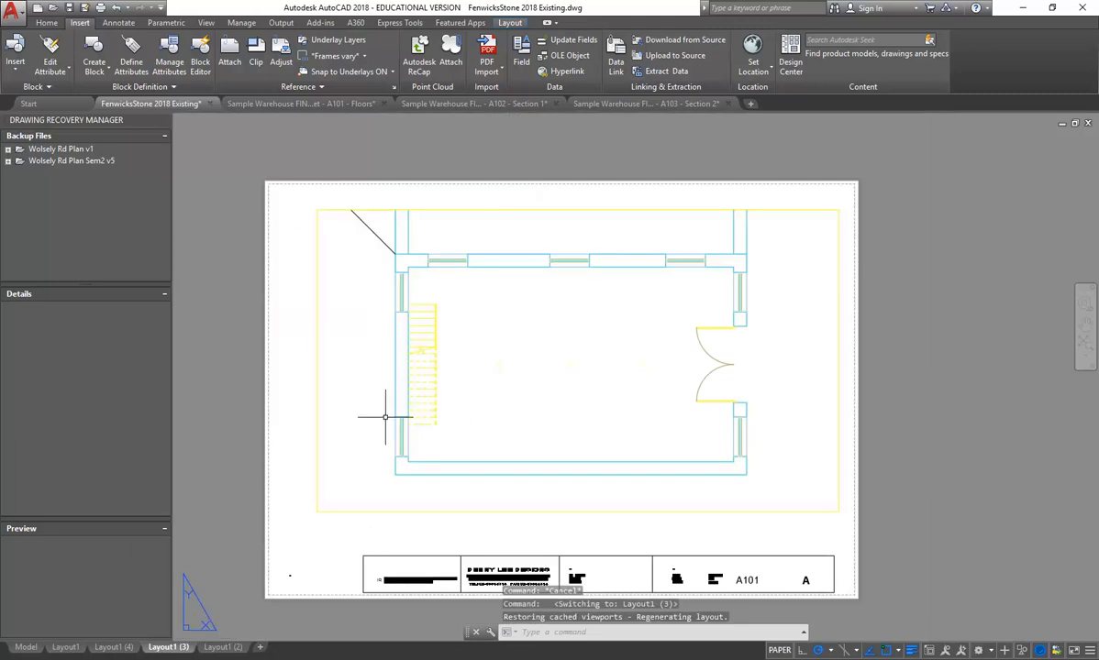
right_click(348, 325)
mouse_move(510, 367)
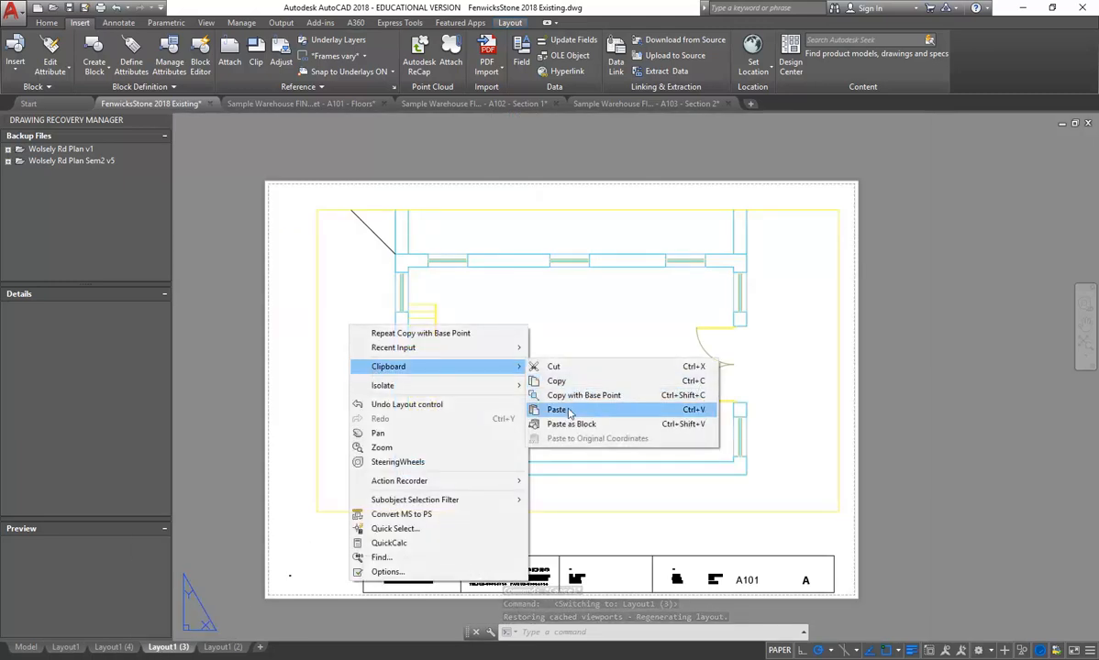
left_click(568, 413)
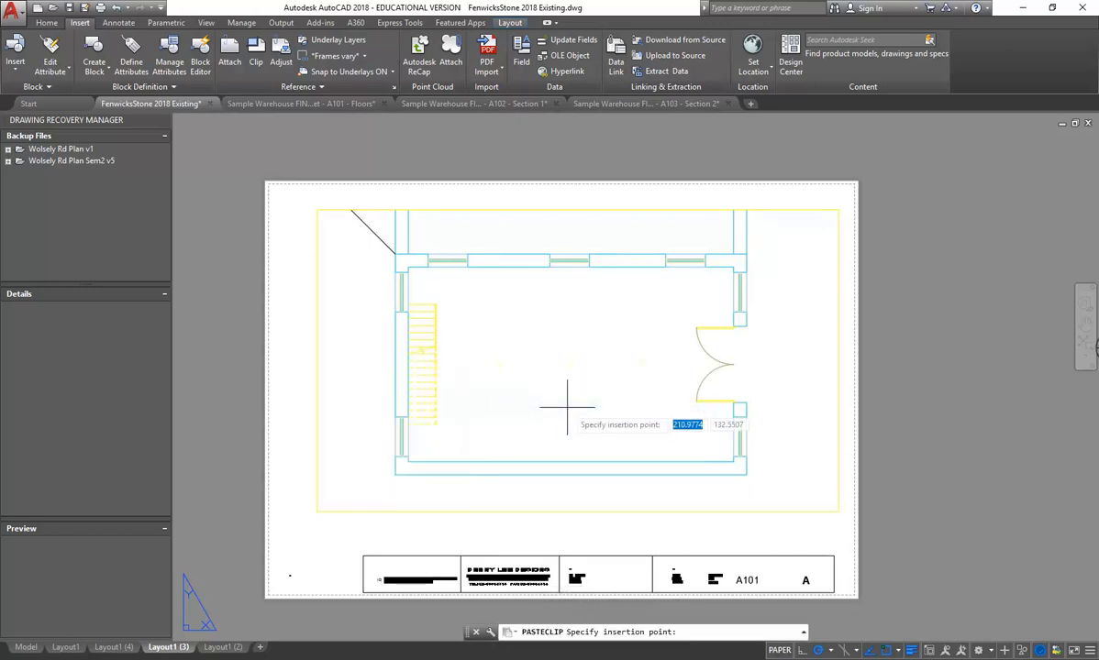
type("0,0")
key("Return")
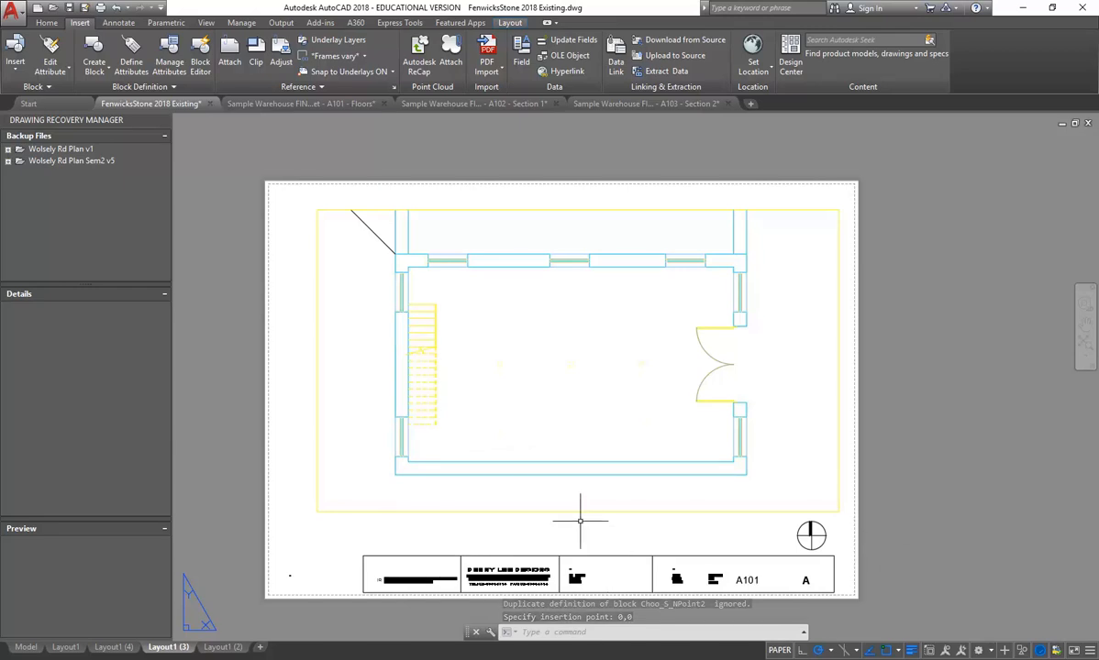
right_click(546, 327)
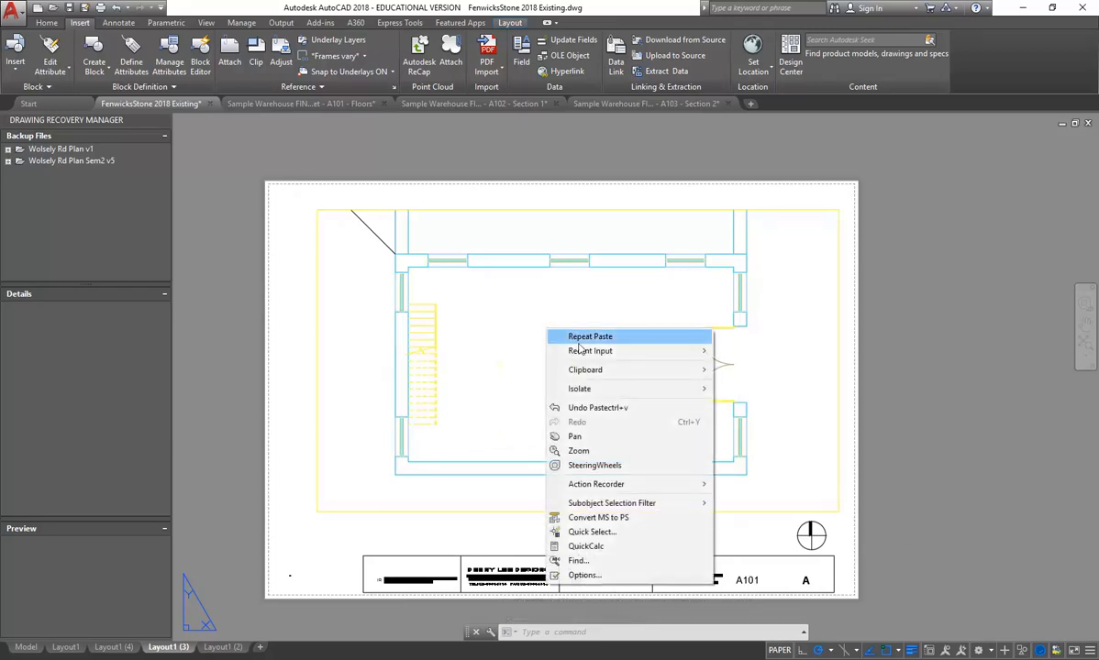
mouse_move(613, 370)
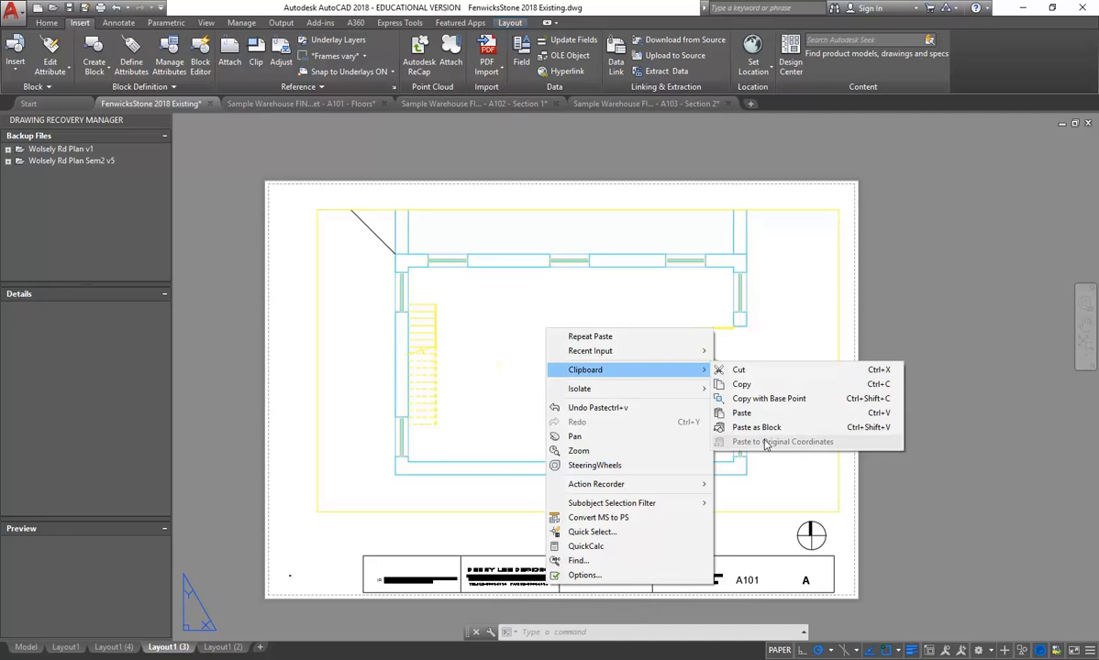
key("Escape")
key("Escape")
key("Escape")
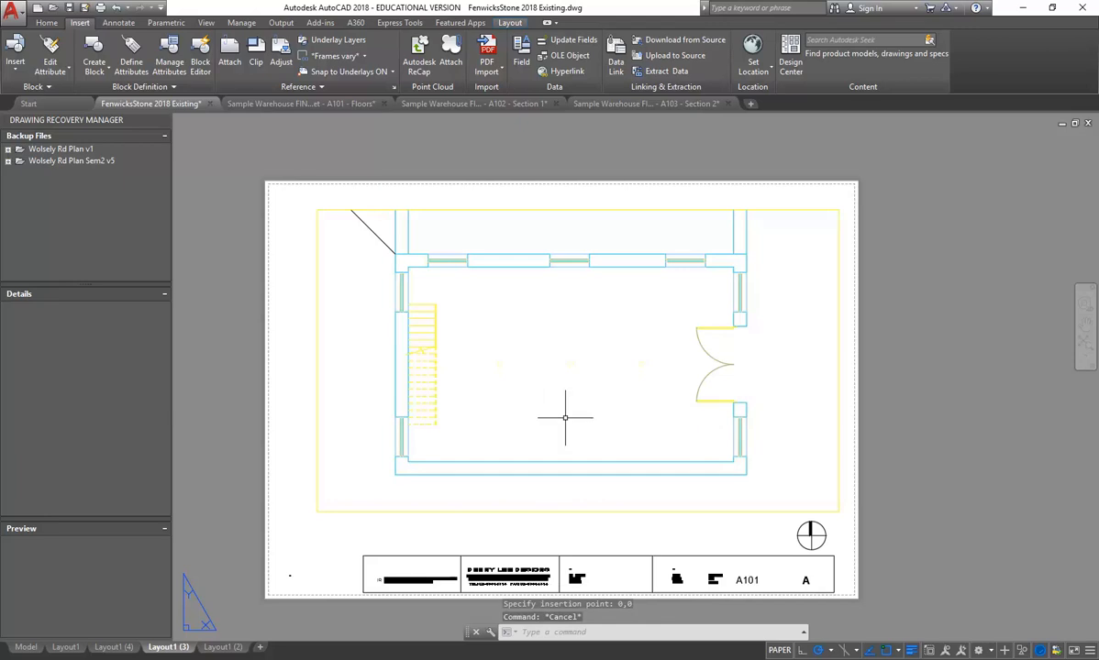
Activate the viewport in Layout1 (3) and examine the furnished floor plans in model space
left_click(338, 512)
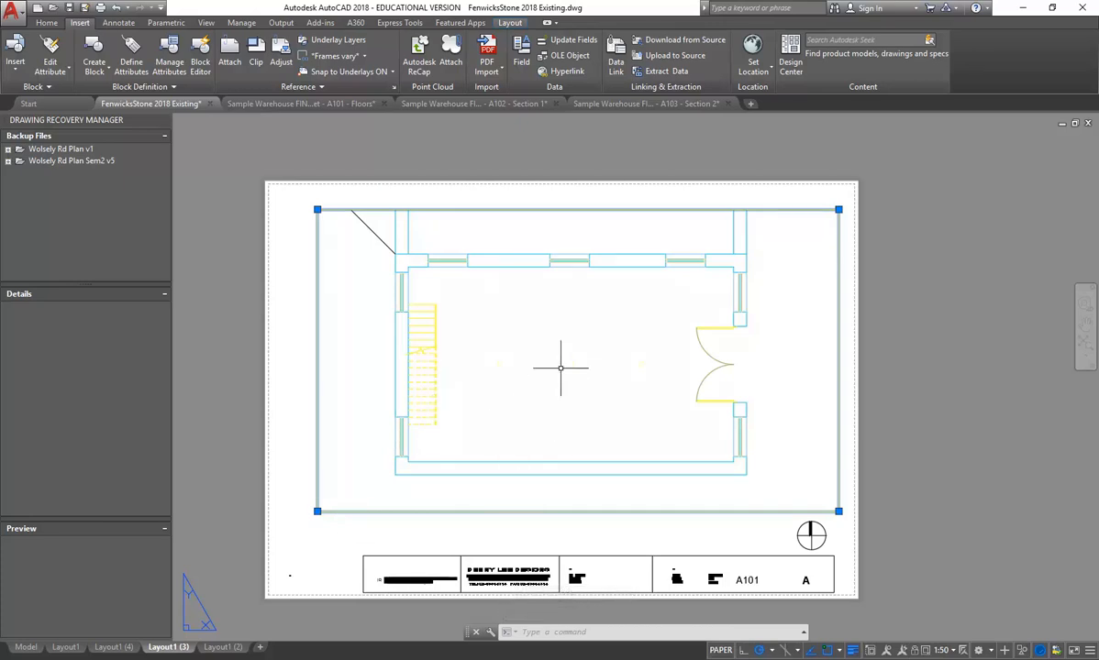
double_click(560, 404)
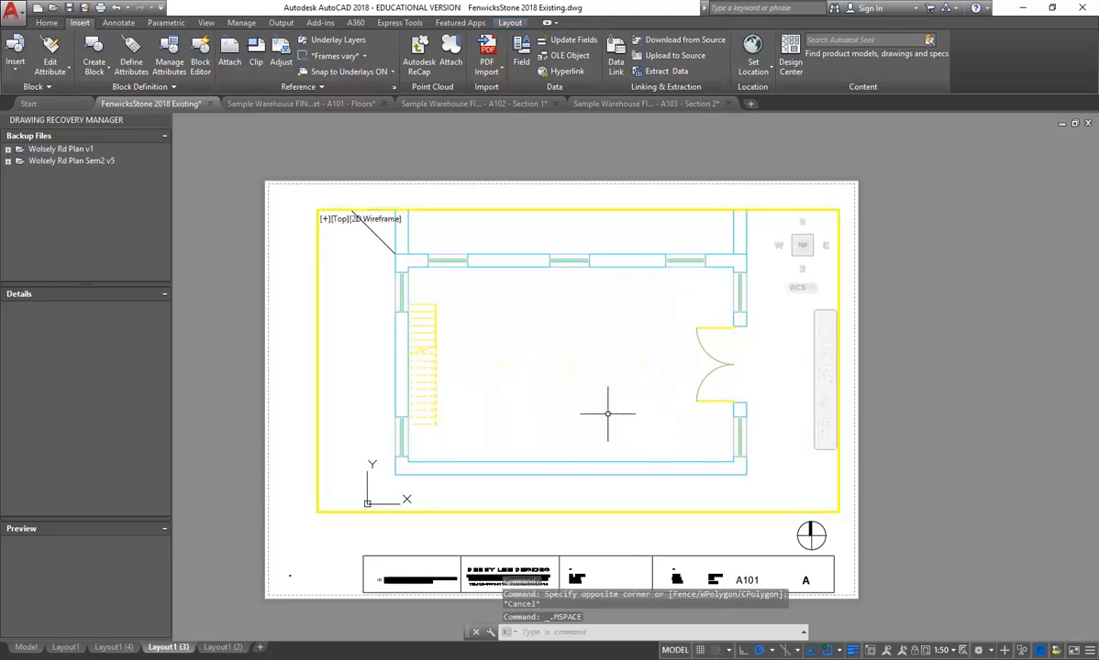
left_click(25, 646)
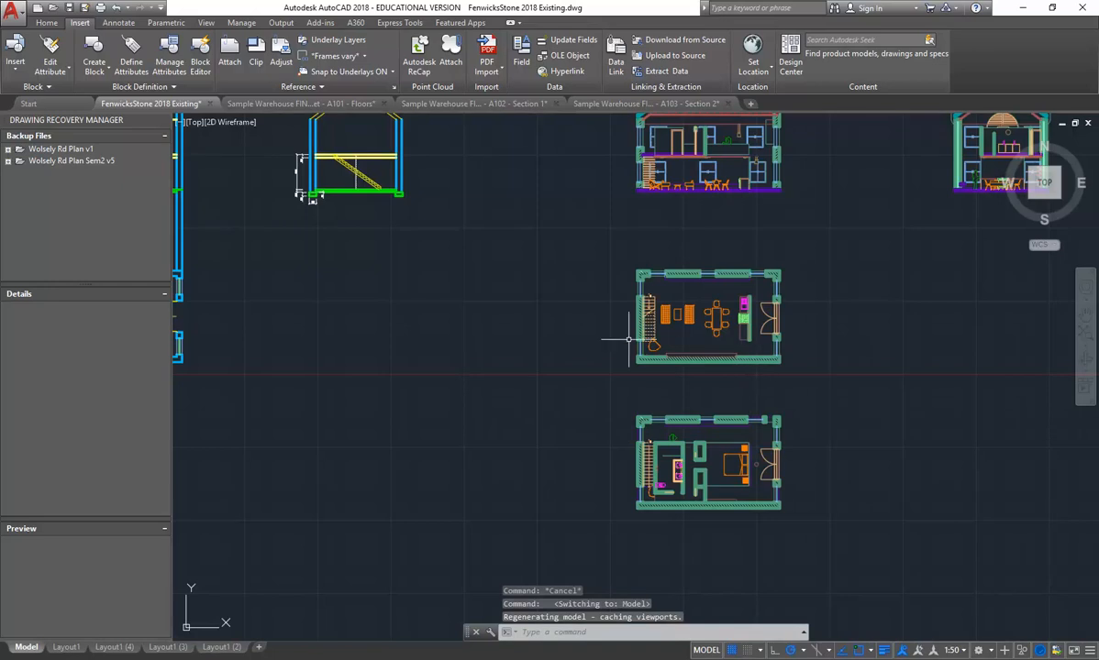
scroll(503, 334, "down", 2)
mouse_move(527, 349)
middle_mouse_down()
mouse_move(687, 393)
mouse_move(496, 406)
middle_mouse_up()
scroll(596, 362, "up", 6)
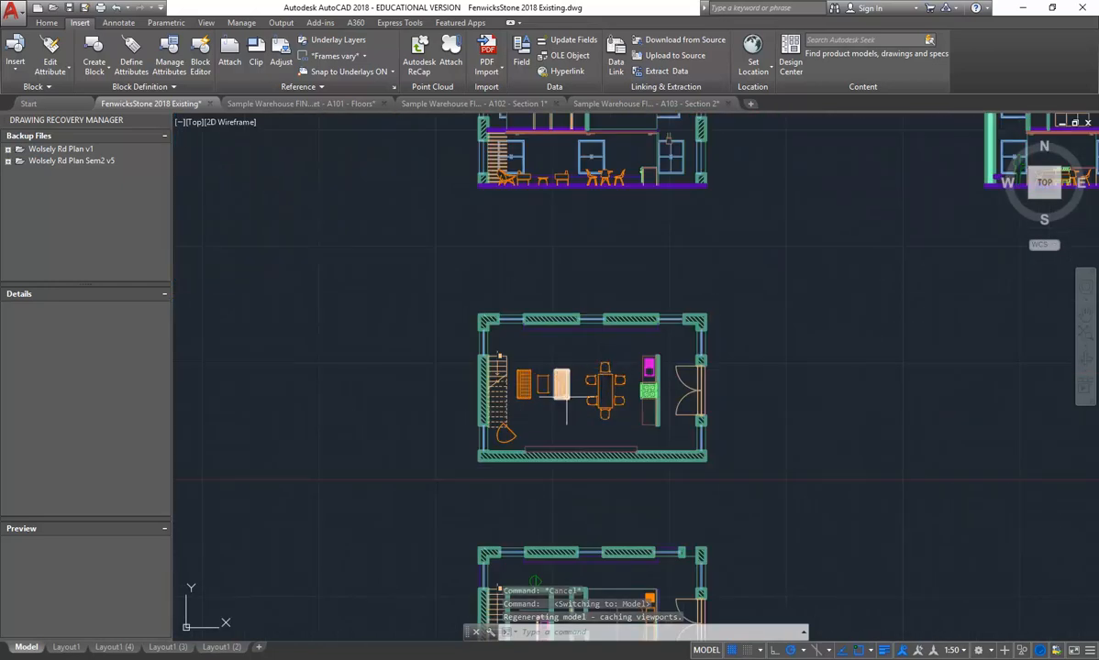
scroll(352, 533, "down", 5)
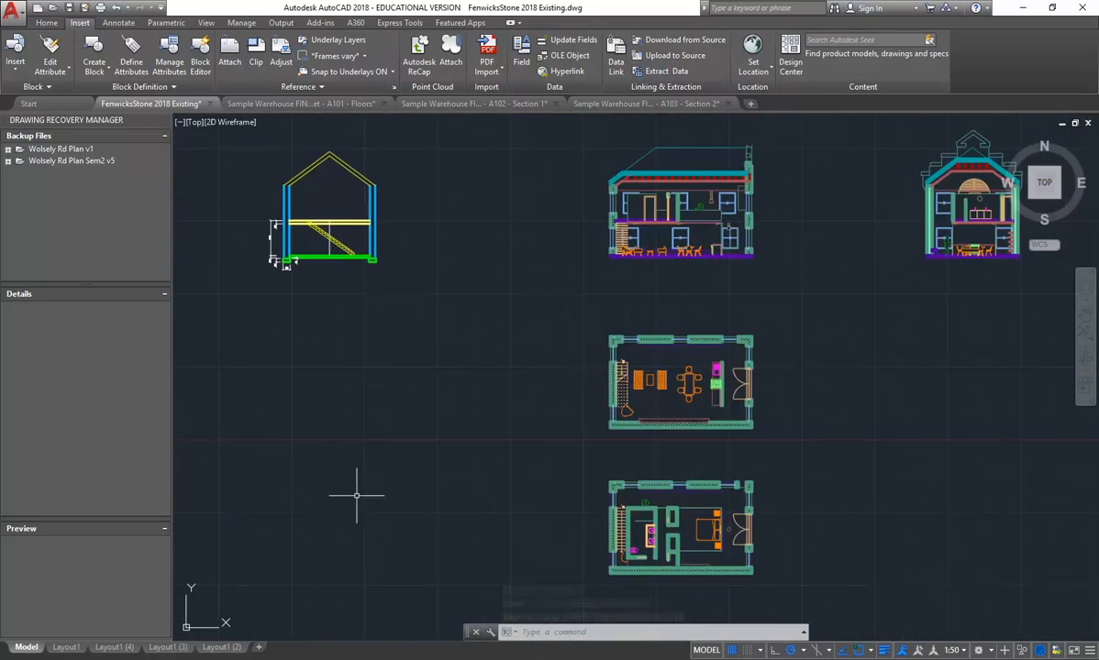
Return to Layout1 (3) and pan inside its viewport from the existing plan to the furnished plan with the dining table
left_click(223, 648)
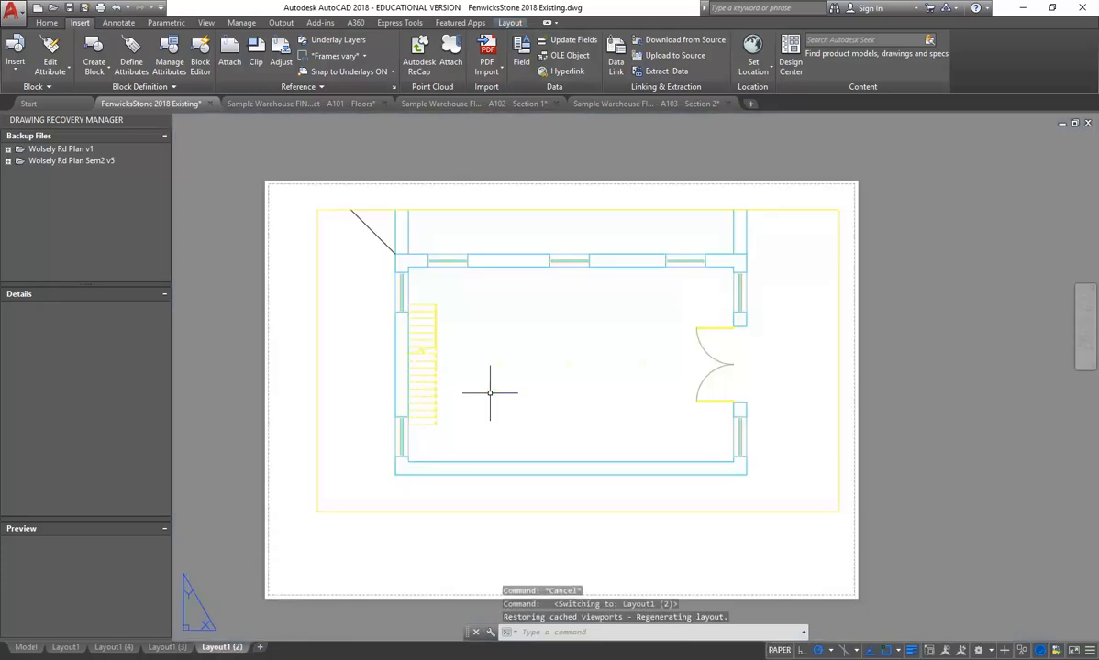
left_click(166, 648)
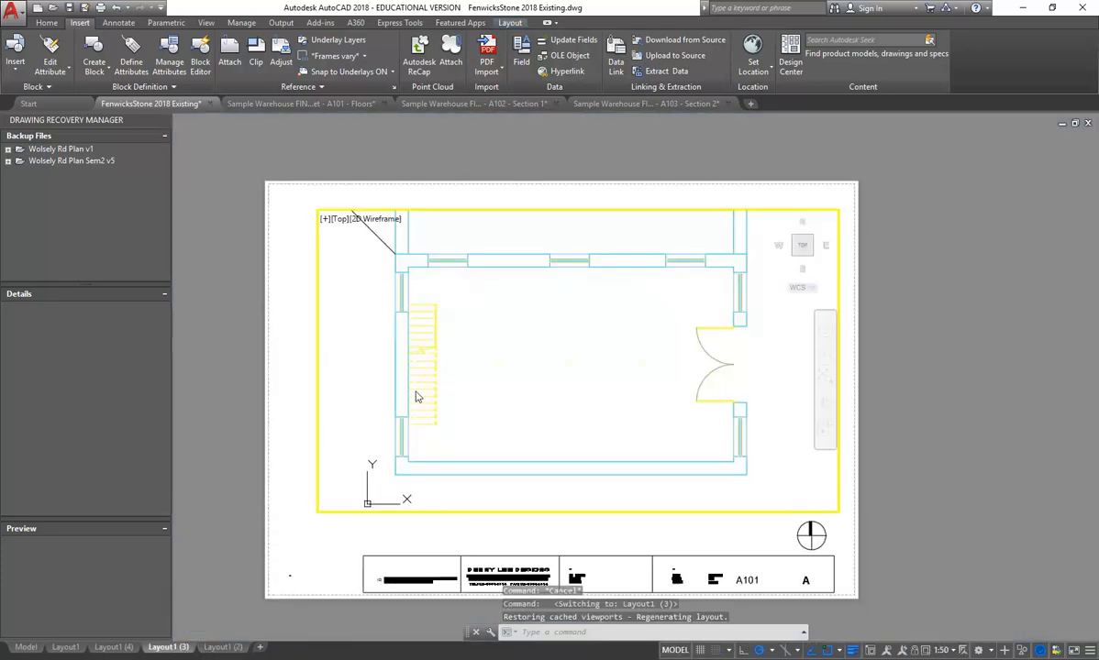
left_click(478, 367)
key("Escape")
key("Escape")
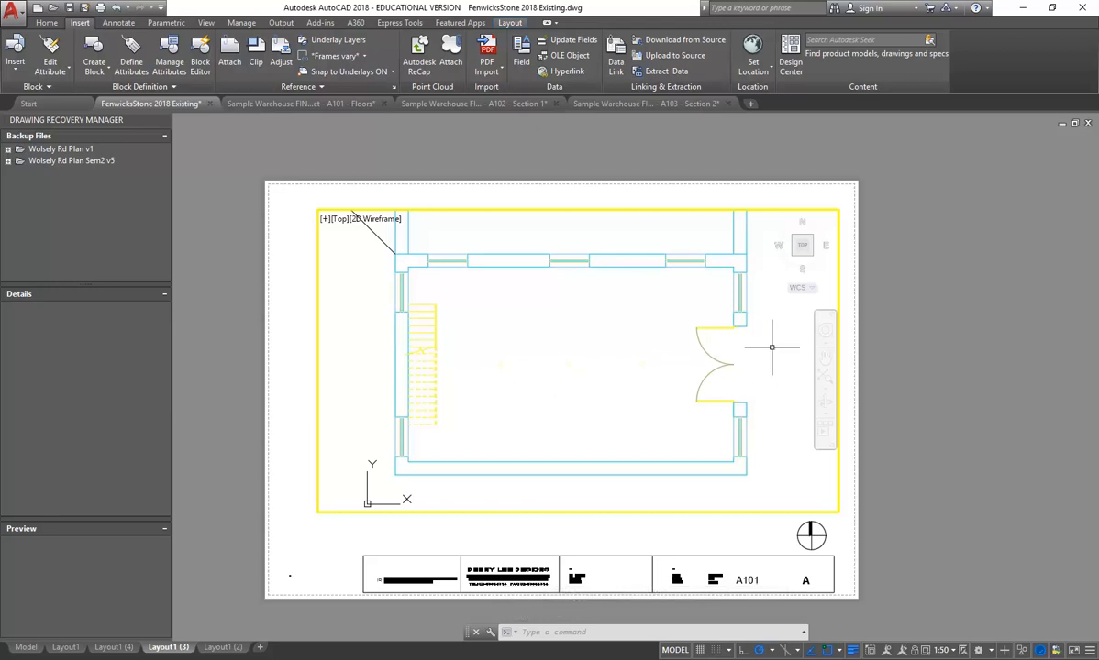
middle_click_drag(792, 359, 382, 374)
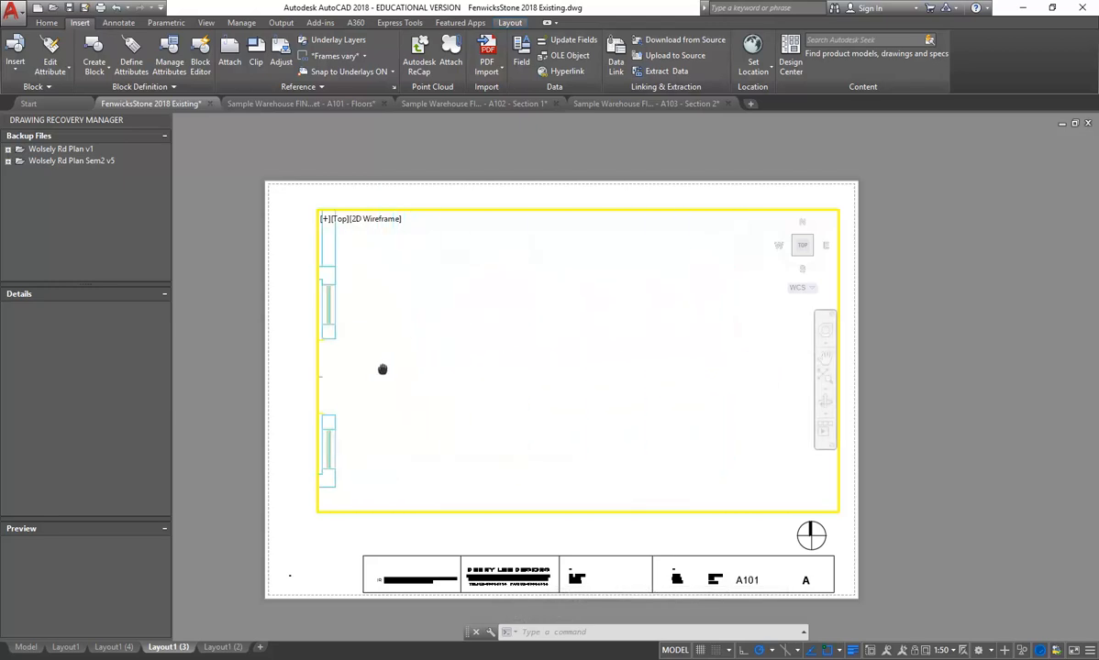
middle_click_drag(675, 368, 385, 376)
middle_click_drag(655, 373, 552, 373)
middle_click_drag(633, 386, 774, 361)
middle_click_drag(597, 368, 555, 389)
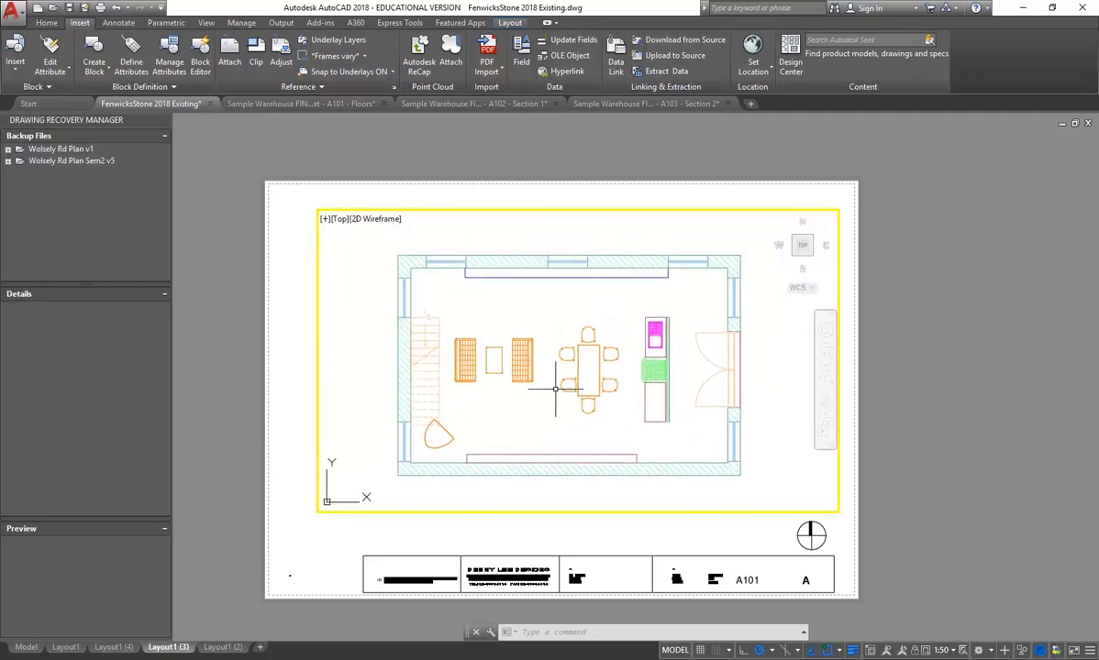
middle_click_drag(488, 394, 538, 401)
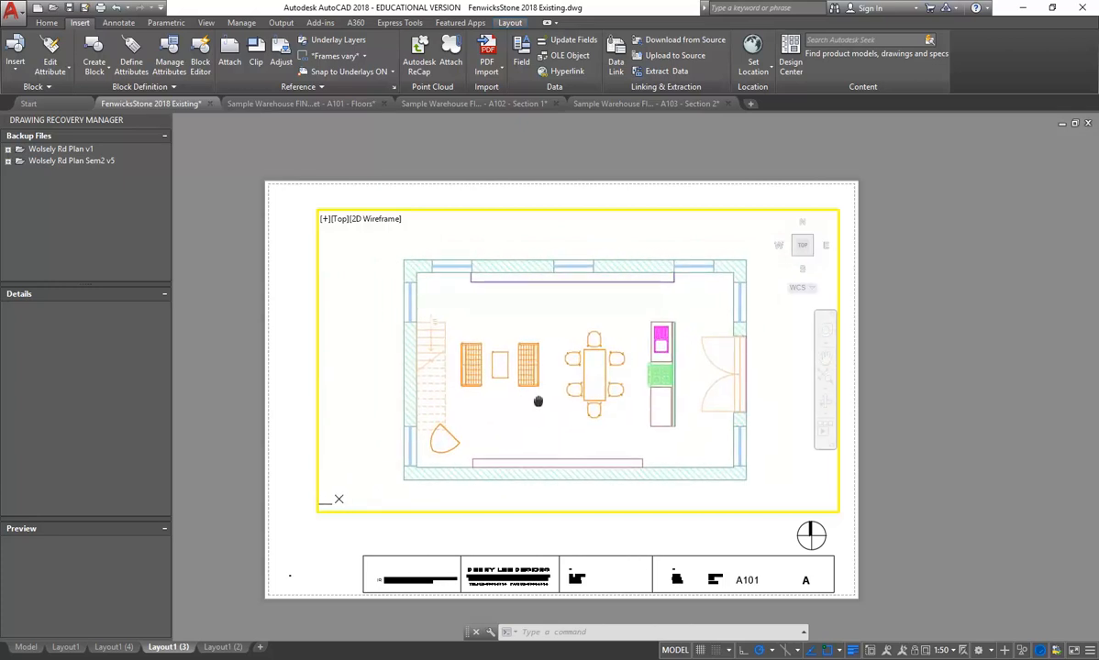
Fine-tune the furnished plan's position with Pan so it sits centred in the viewport of Layout1 (3)
left_click(826, 358)
left_click_drag(614, 379, 585, 399)
right_click(524, 345)
left_click(536, 352)
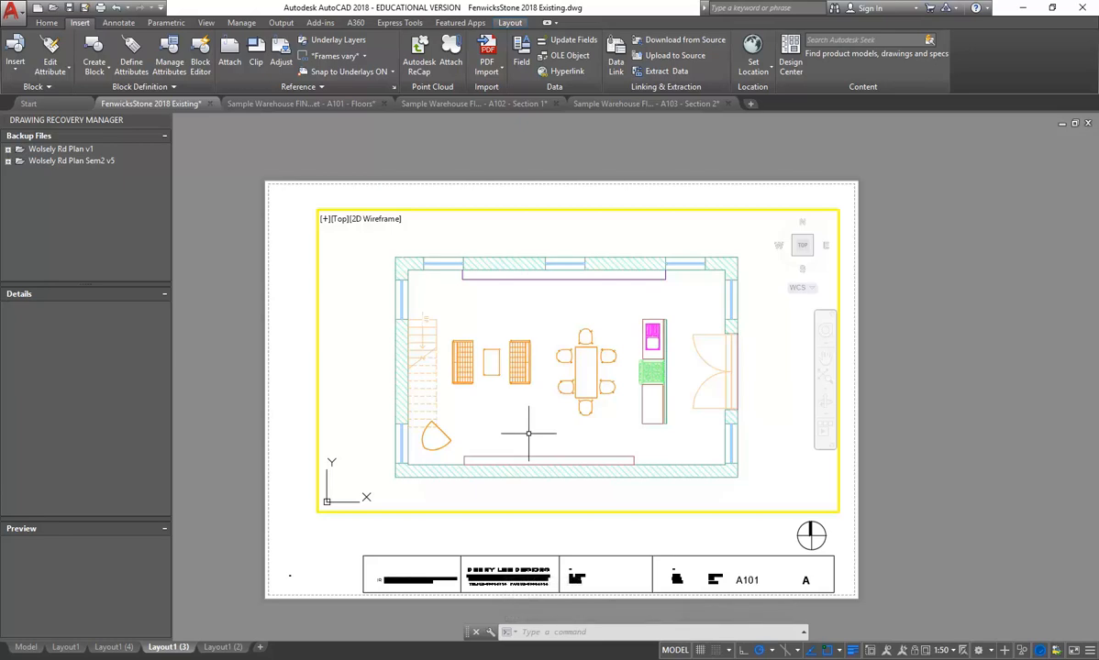
middle_click_drag(525, 420, 513, 421)
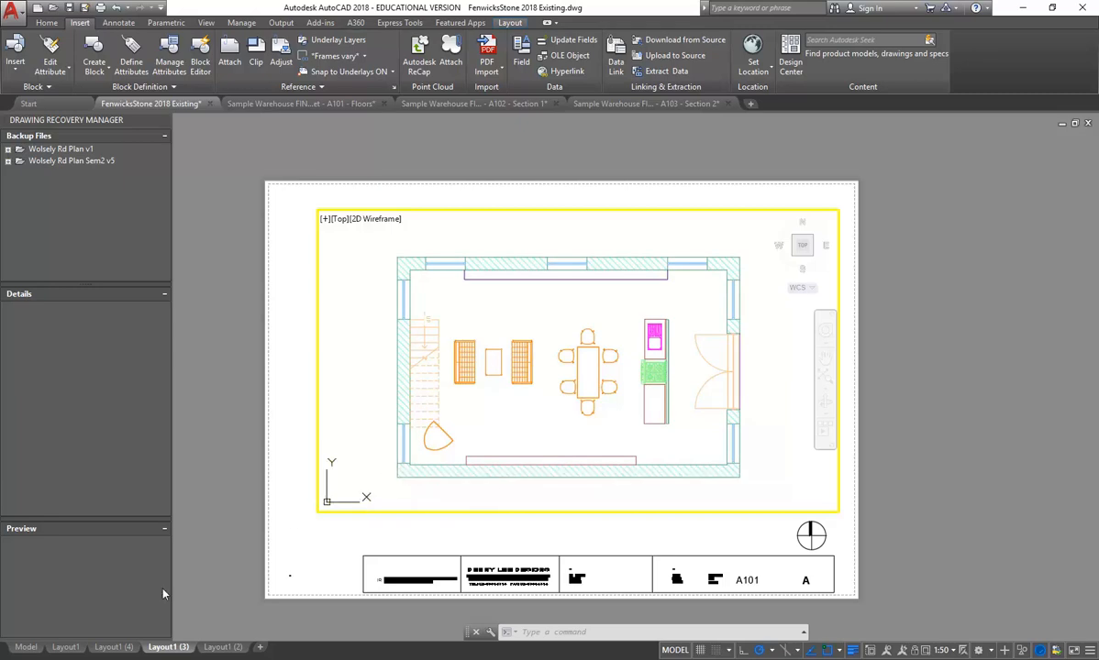
Activate the viewport in Layout1 and compare how the floor plans line up between Layout1 and Layout1 (3)
left_click(66, 647)
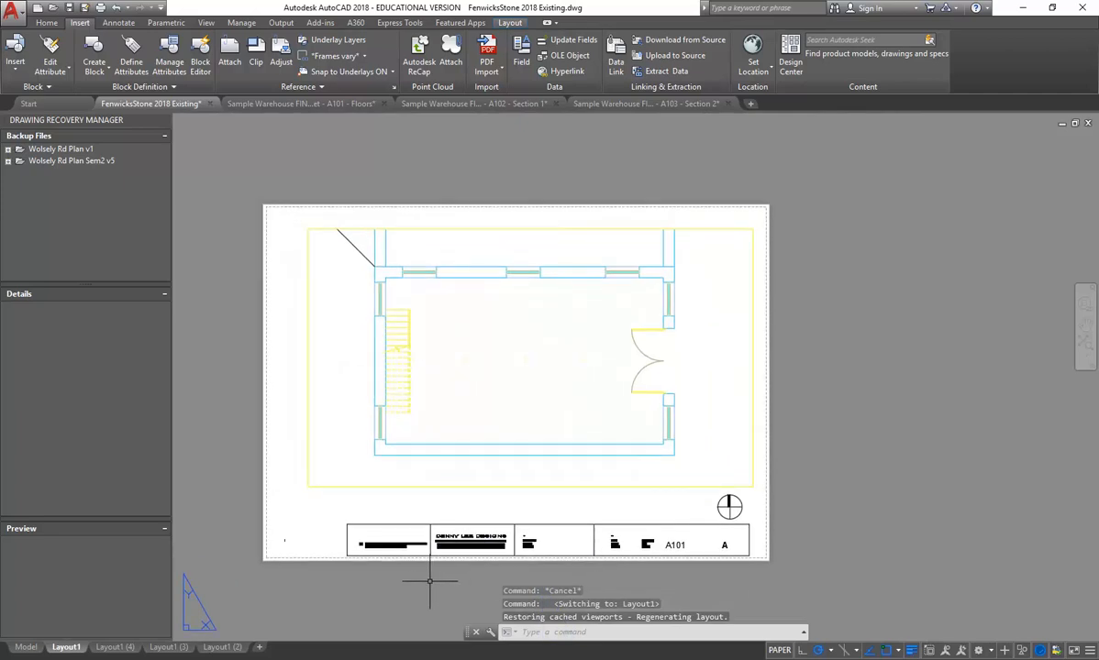
double_click(493, 386)
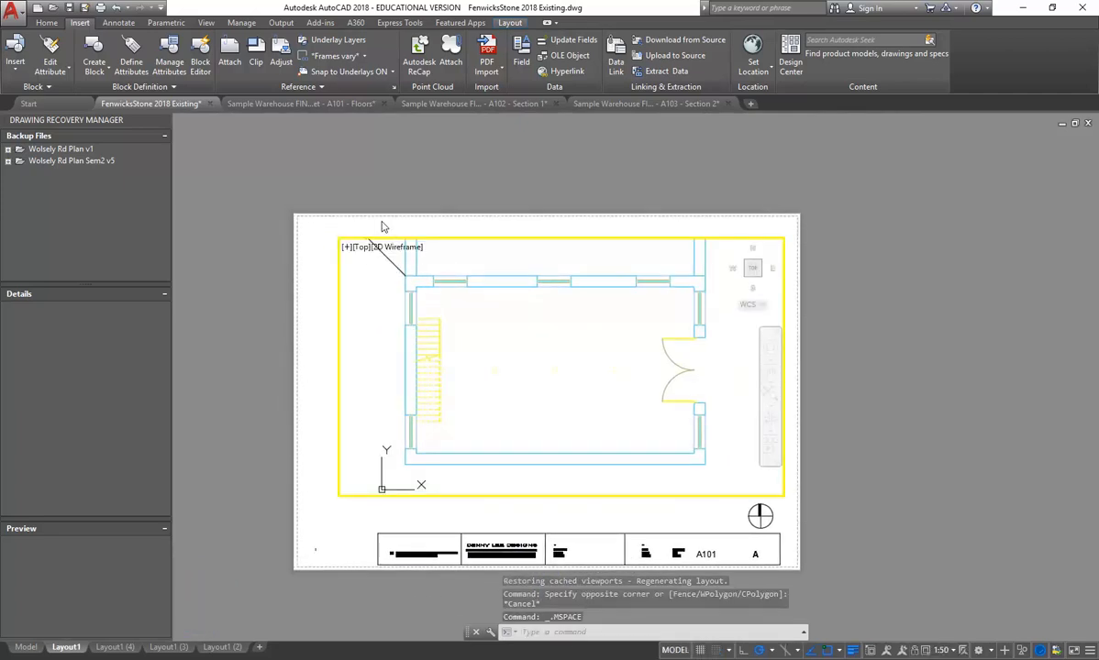
left_click(167, 648)
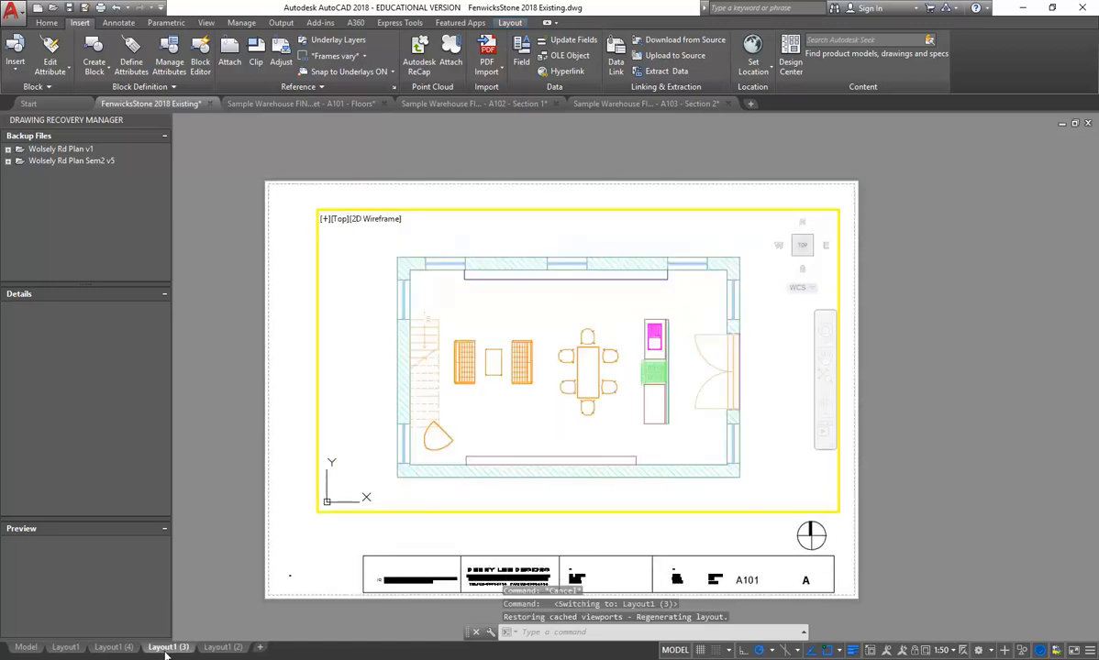
left_click(70, 646)
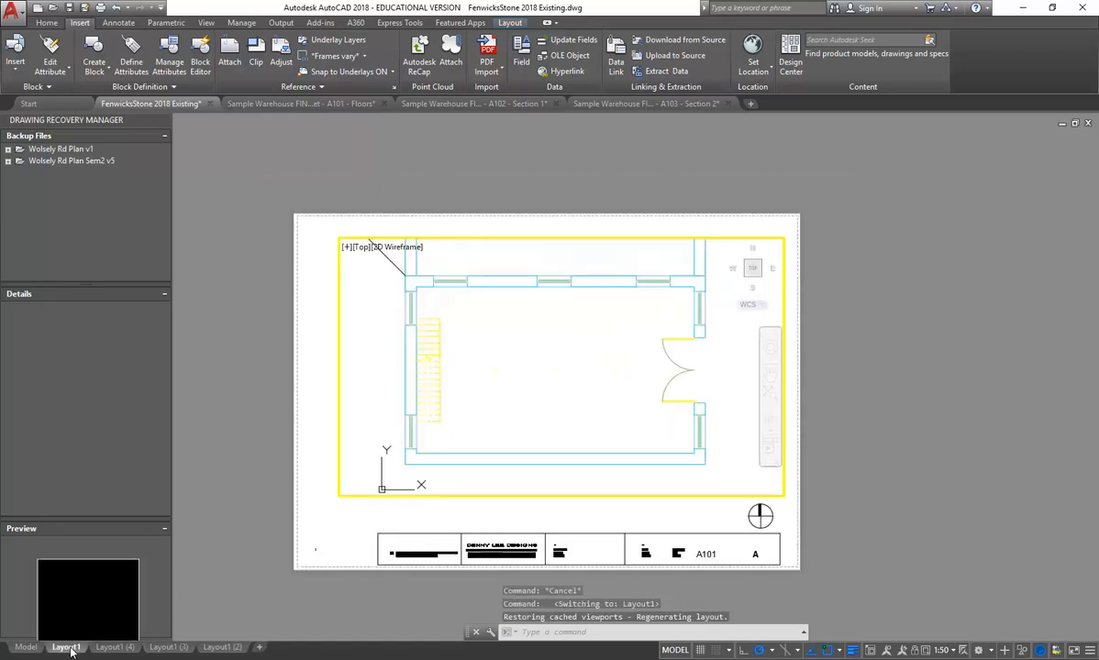
left_click(168, 647)
mouse_move(57, 646)
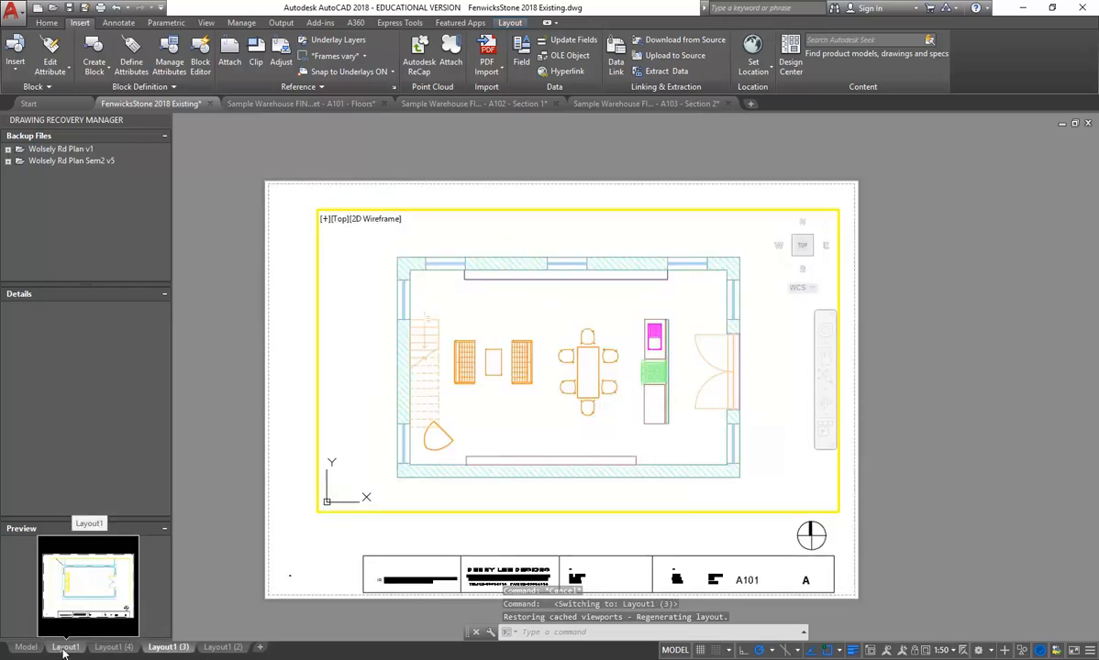
left_click(64, 648)
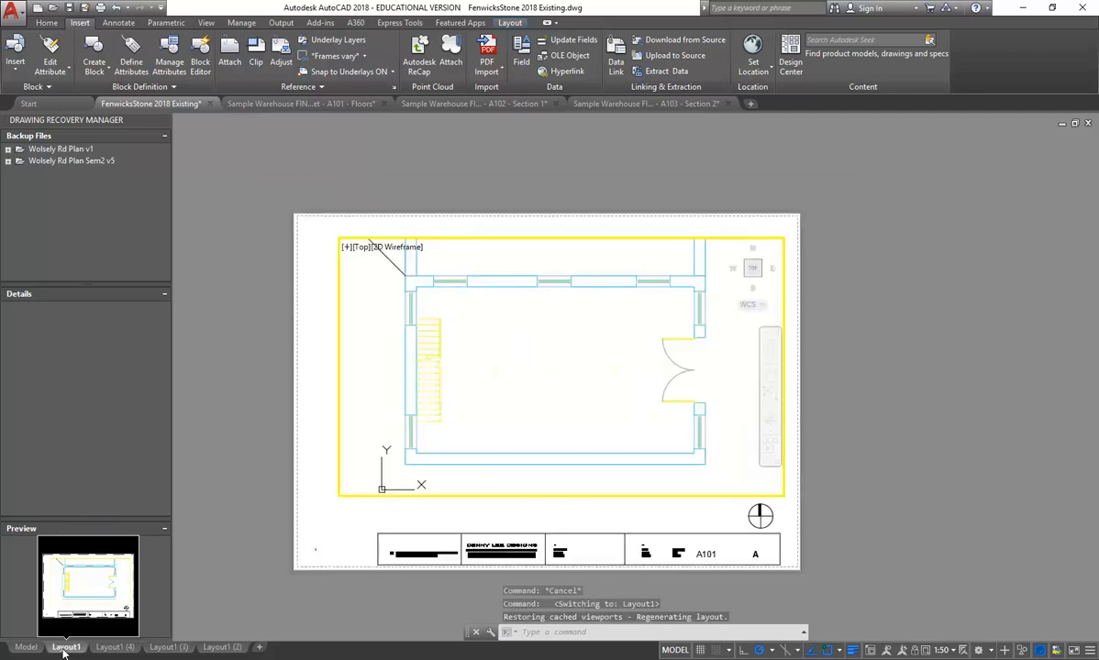
left_click(170, 647)
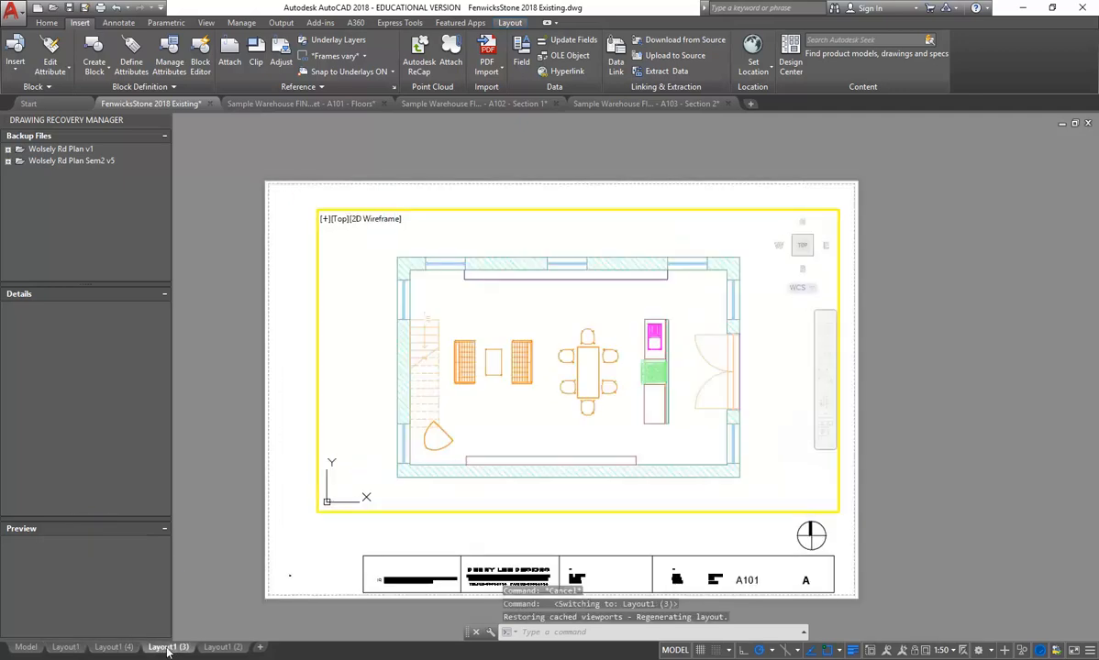
Return to Layout1 and switch its viewport back and forth between model space and paper space, finishing in paper space
left_click(55, 647)
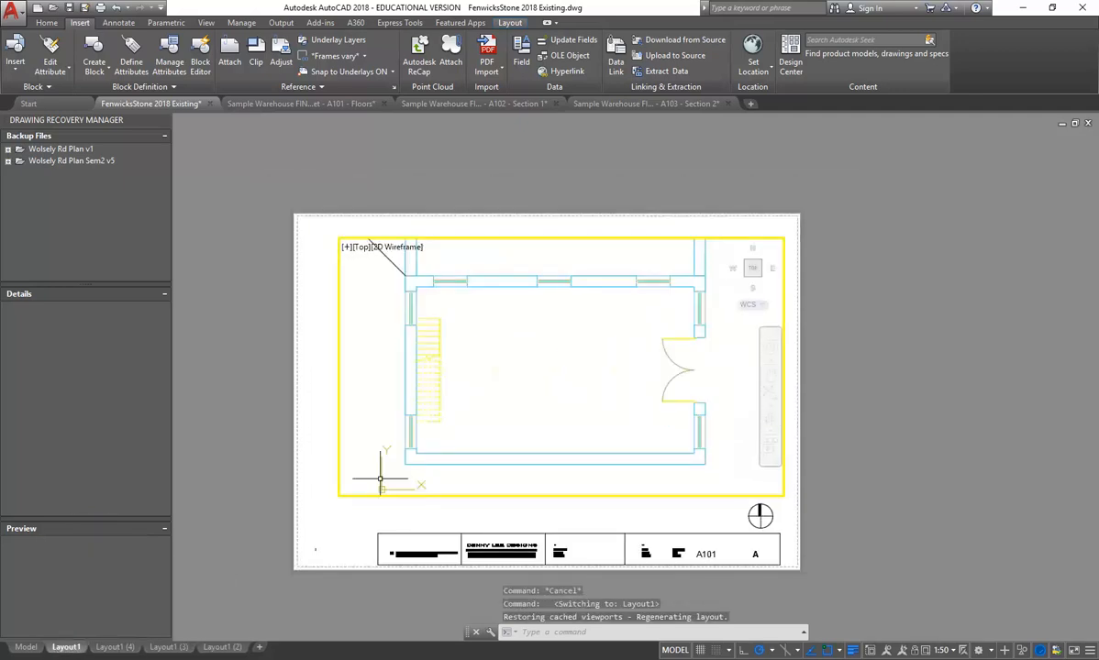
double_click(355, 507)
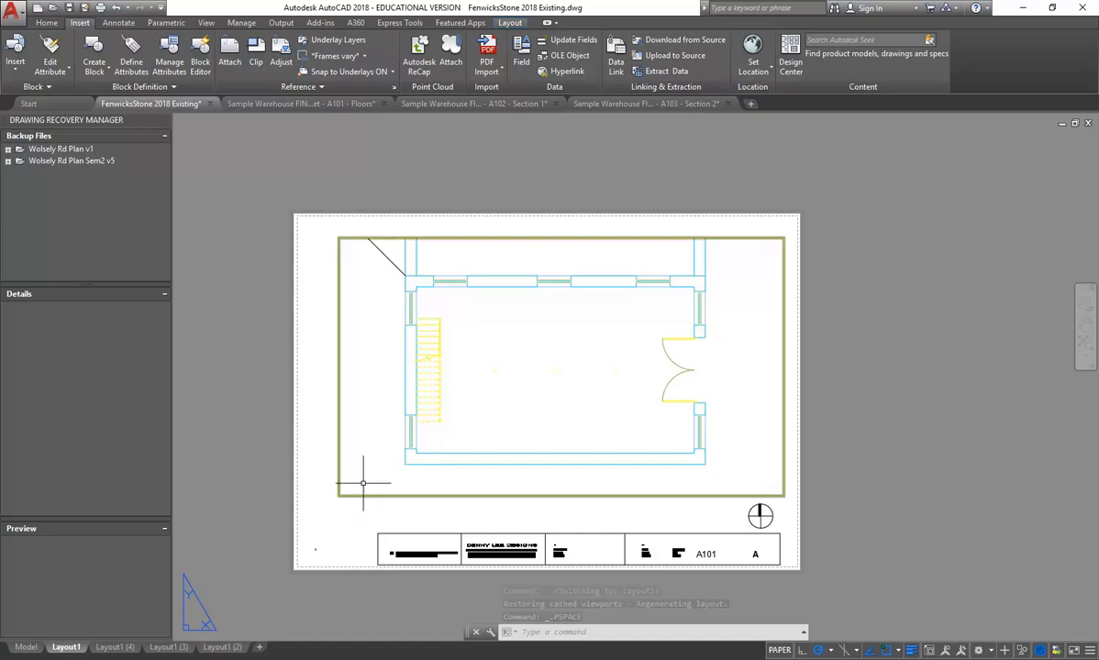
double_click(361, 448)
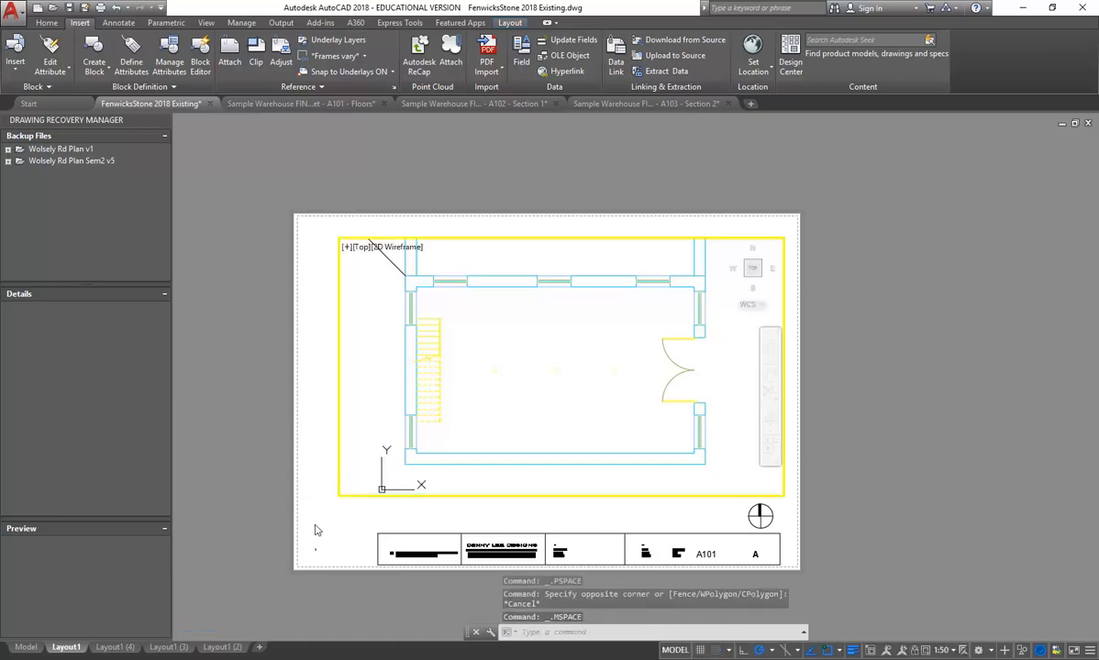
double_click(326, 517)
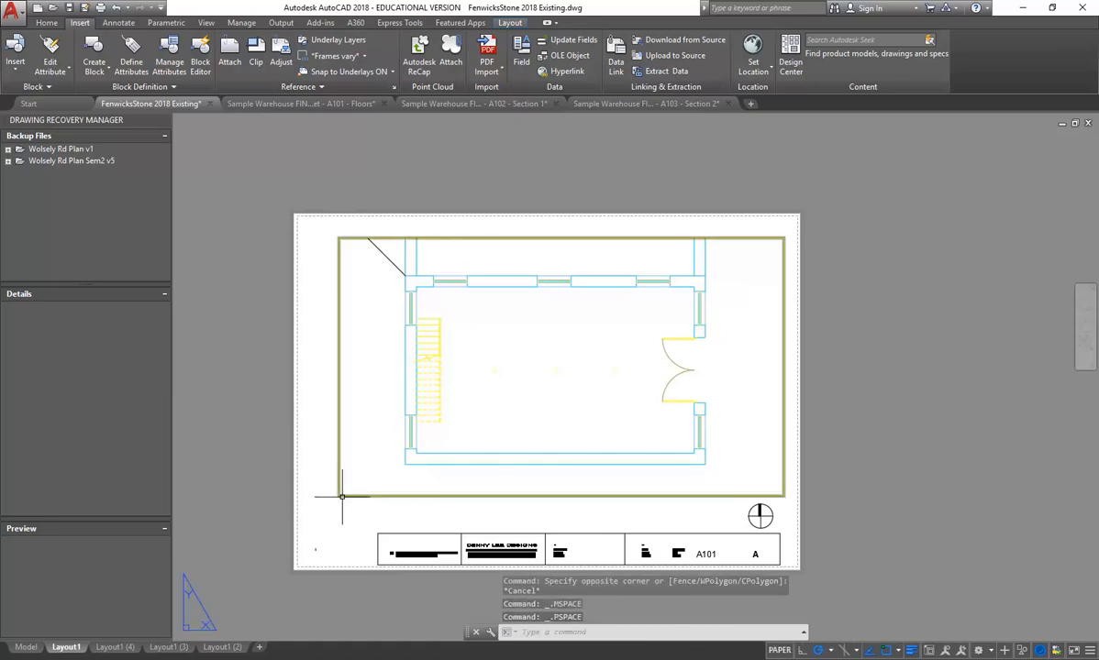
left_click(779, 650)
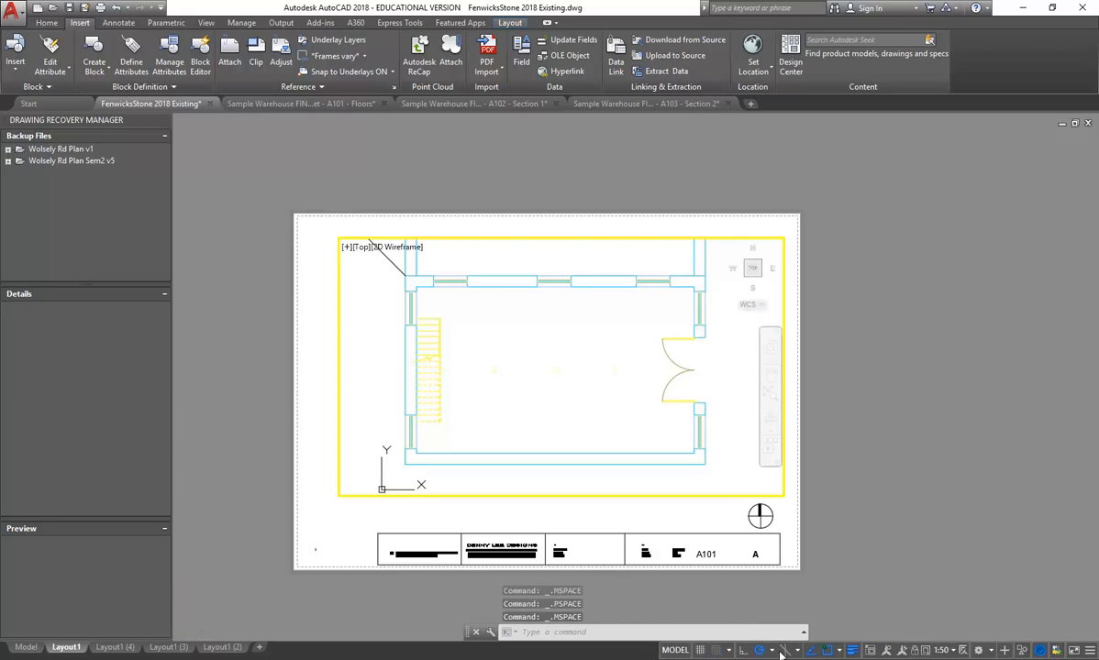
left_click(675, 652)
left_click(676, 652)
left_click(674, 653)
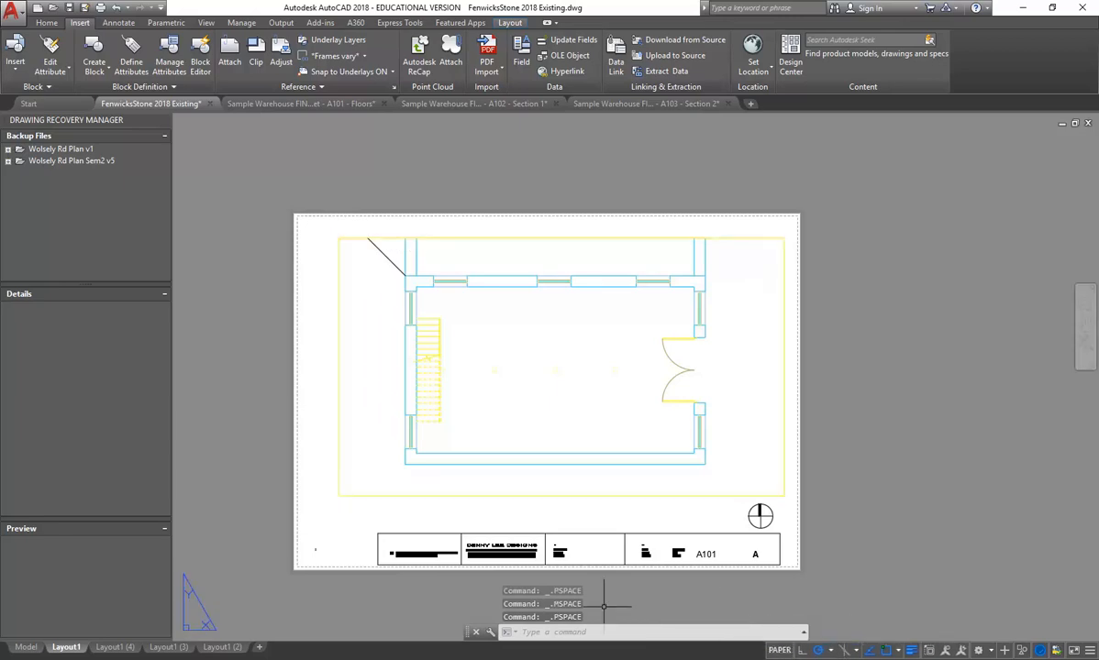
double_click(496, 366)
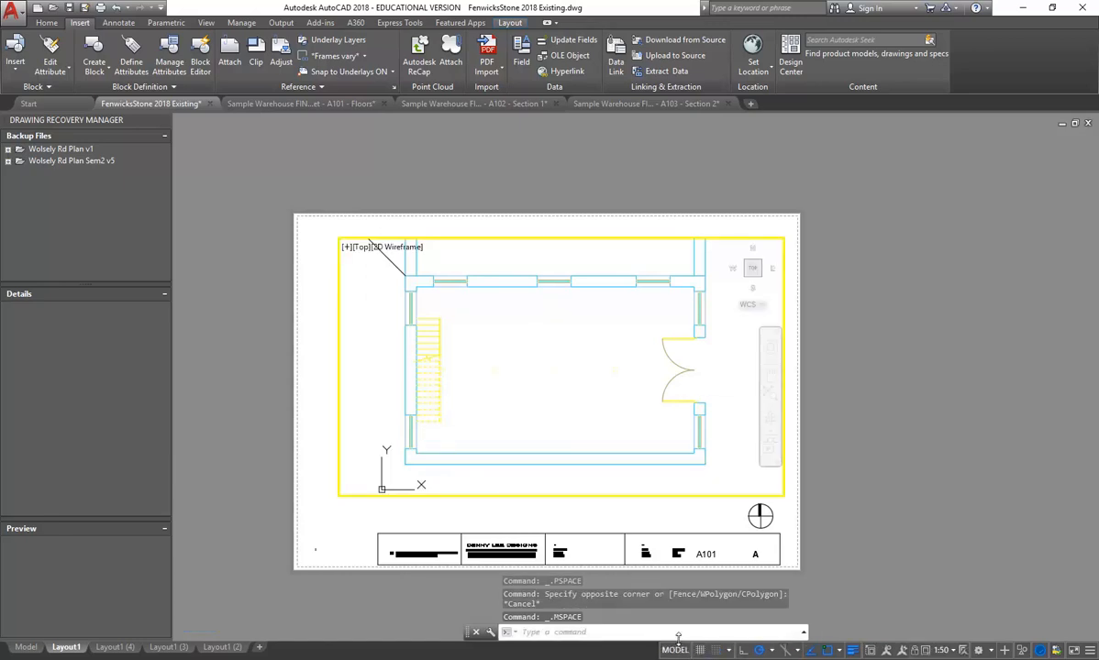
double_click(347, 511)
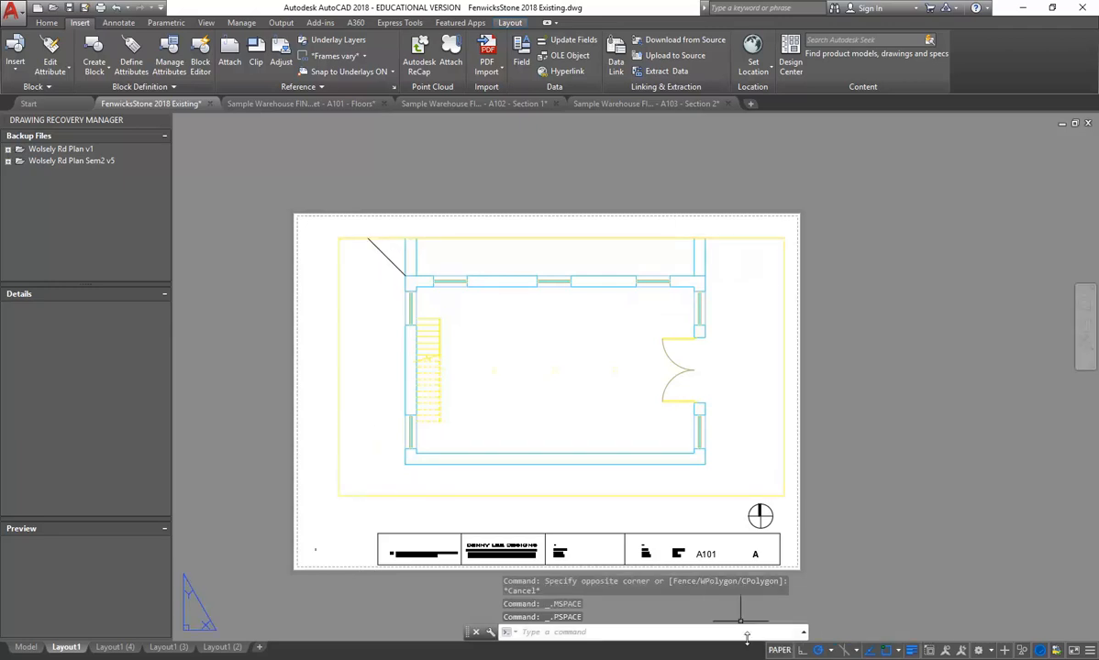
Move the viewport frame in Layout1 to the VIEWPORT layer
left_click(373, 495)
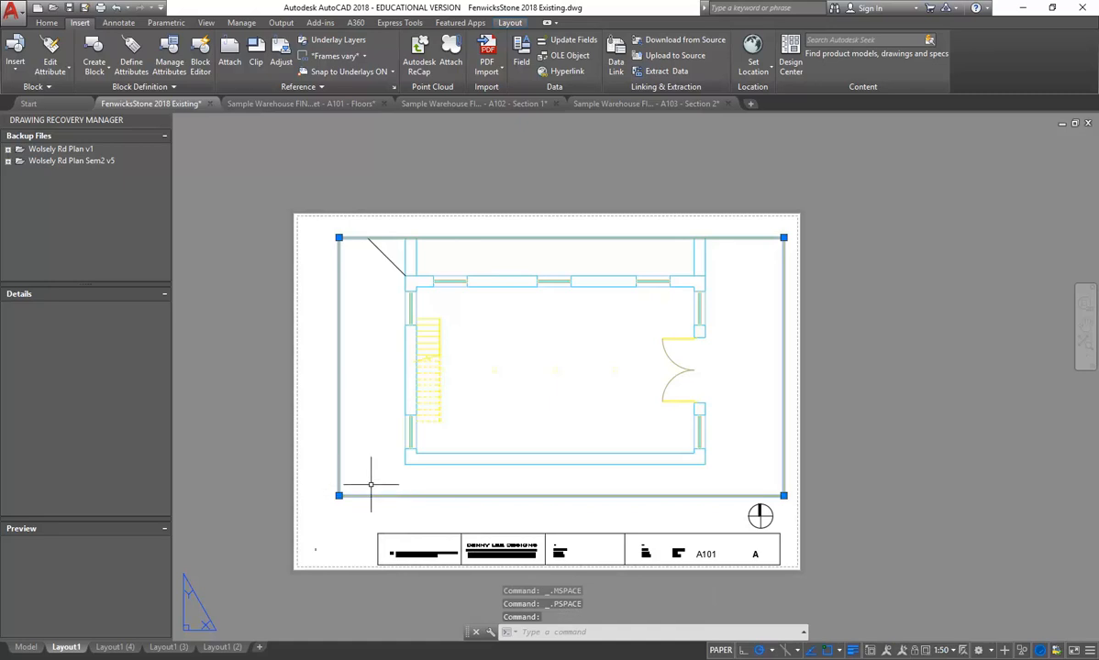
left_click(49, 24)
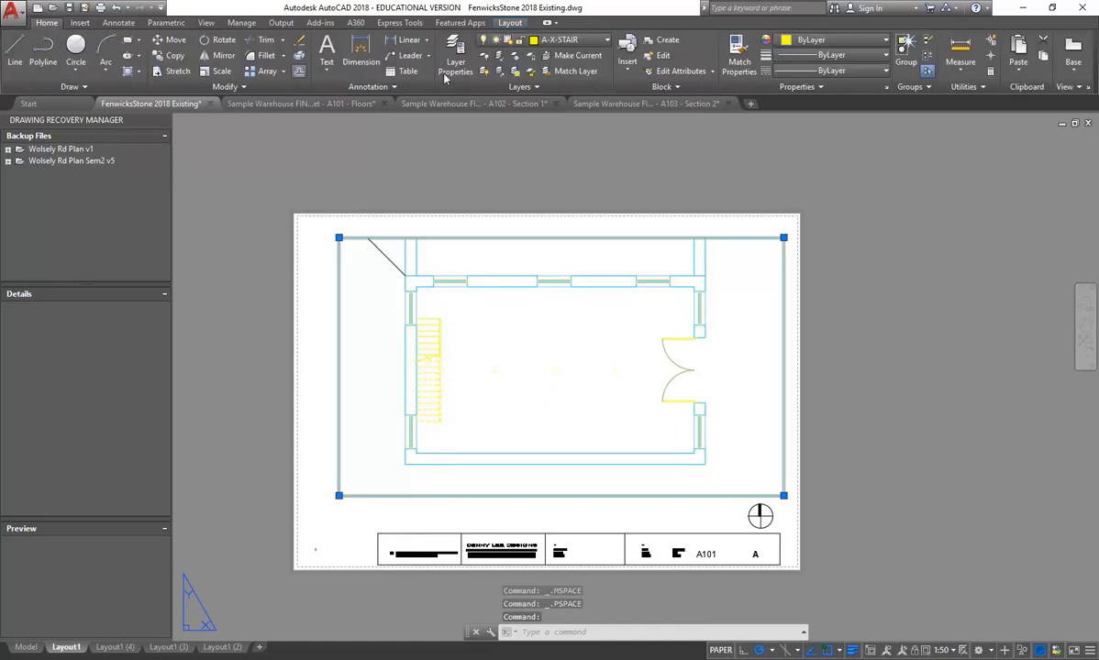
left_click(577, 41)
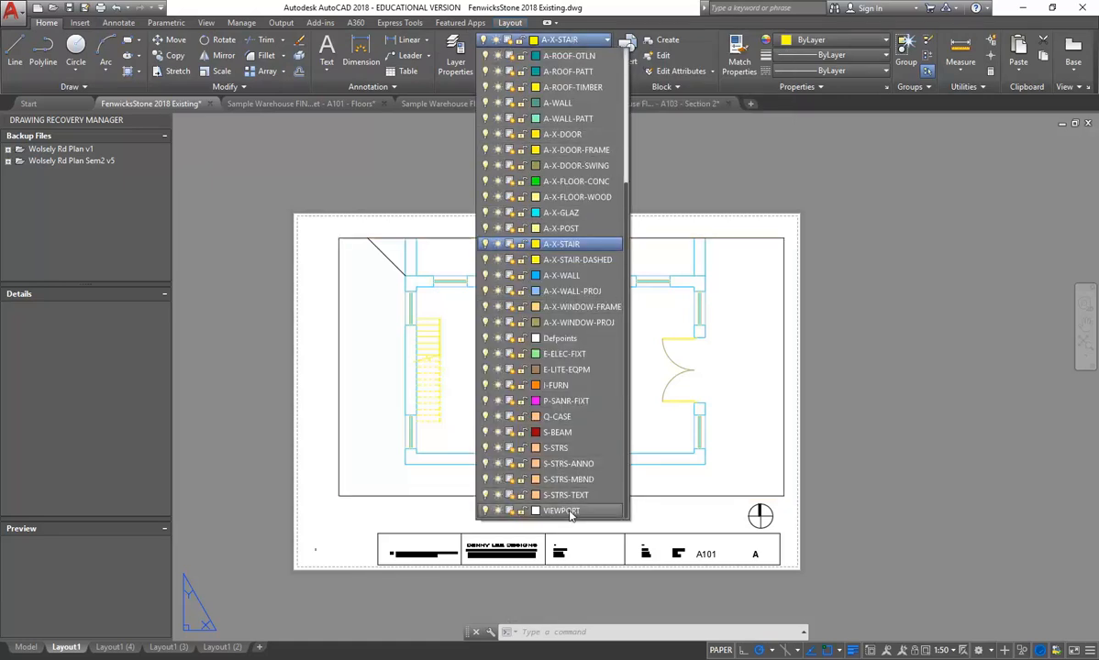
left_click(568, 514)
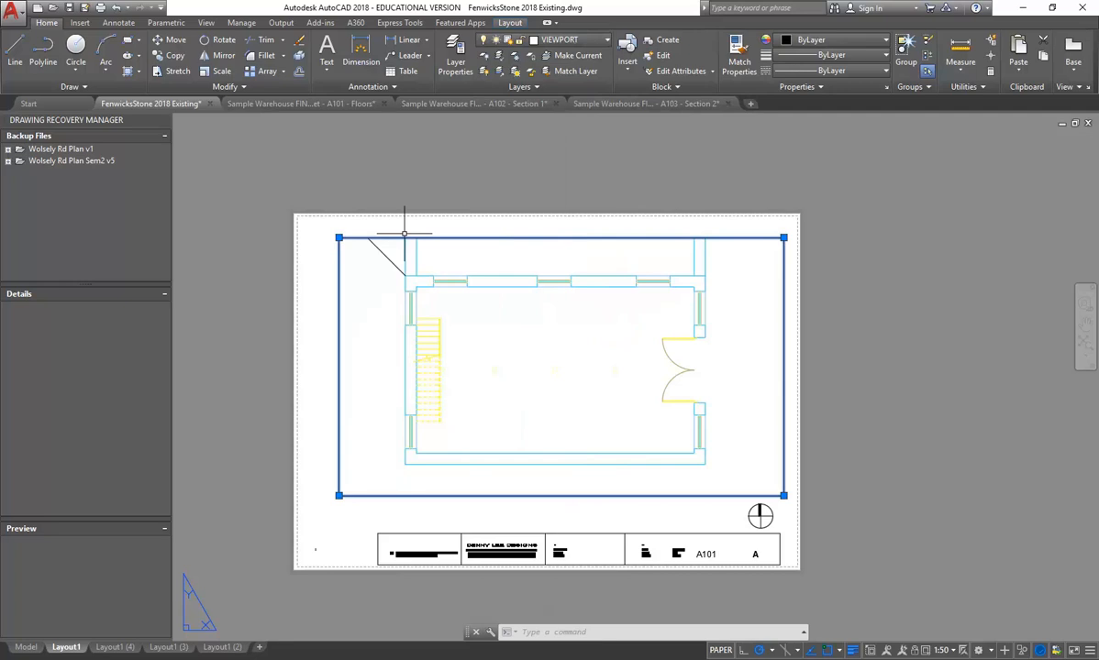
Make the VIEWPORT layer non-plotting in the layer properties
left_click(454, 56)
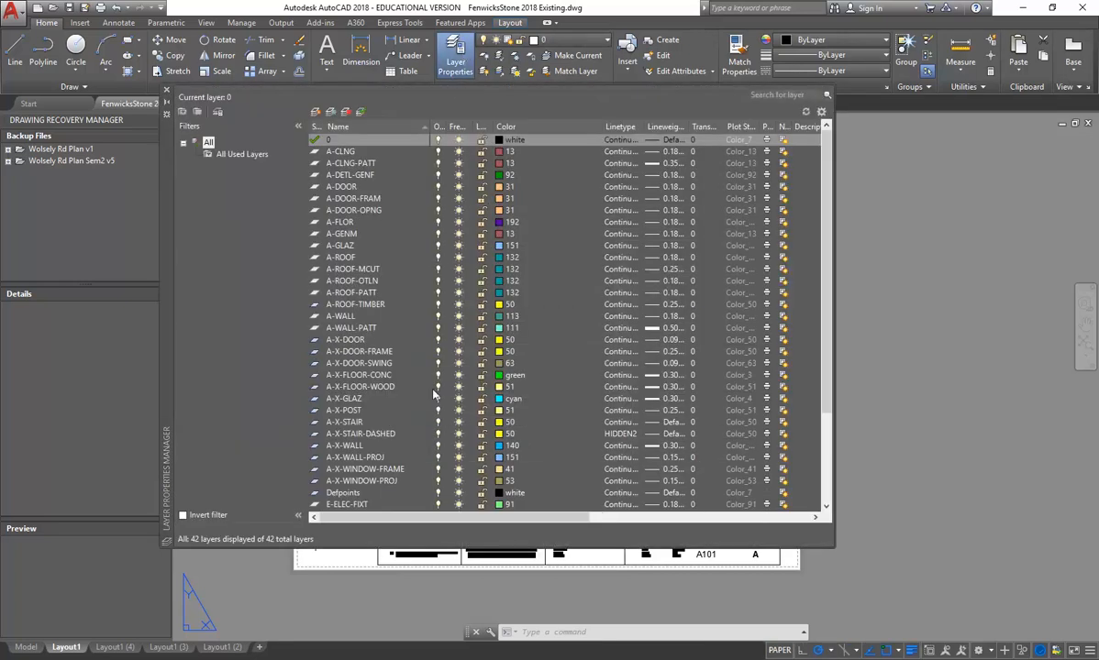
scroll(450, 349, "down", 3)
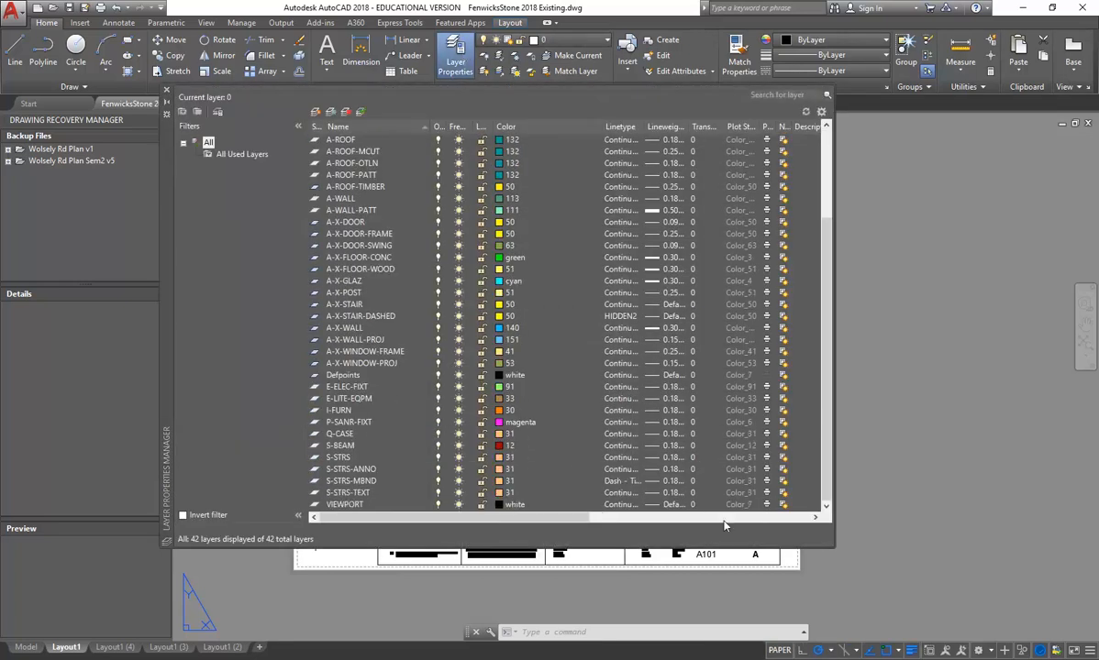
left_click(766, 505)
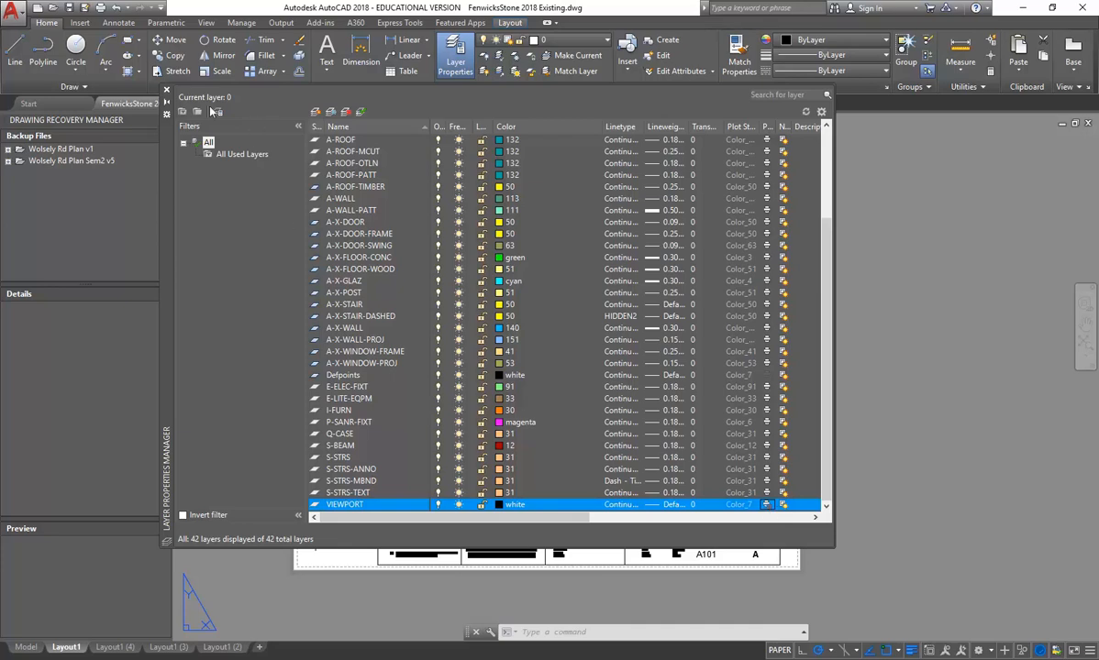
left_click(166, 90)
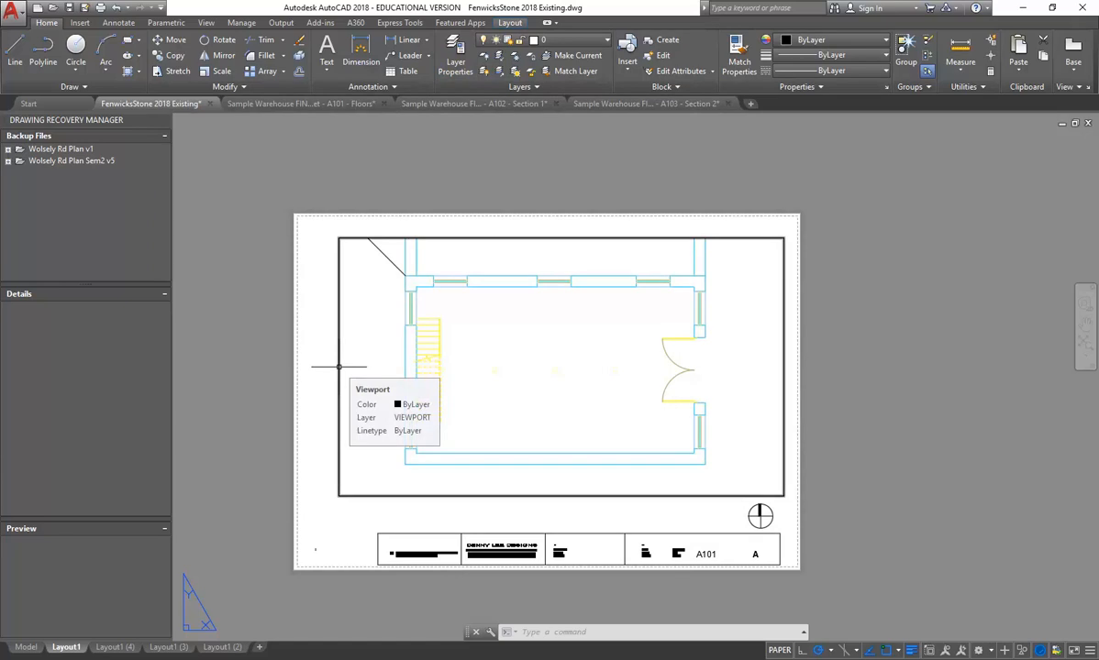
Preview the plot of Layout1 as a single sheet to check the viewport frame, without plotting it
left_click(13, 11)
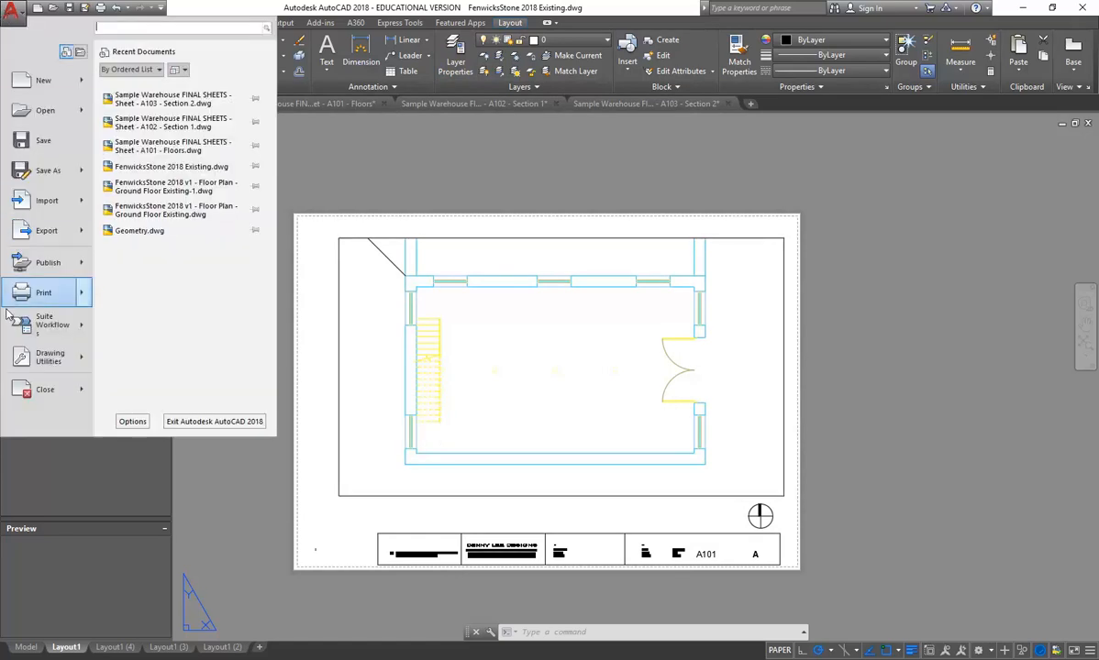
left_click(36, 288)
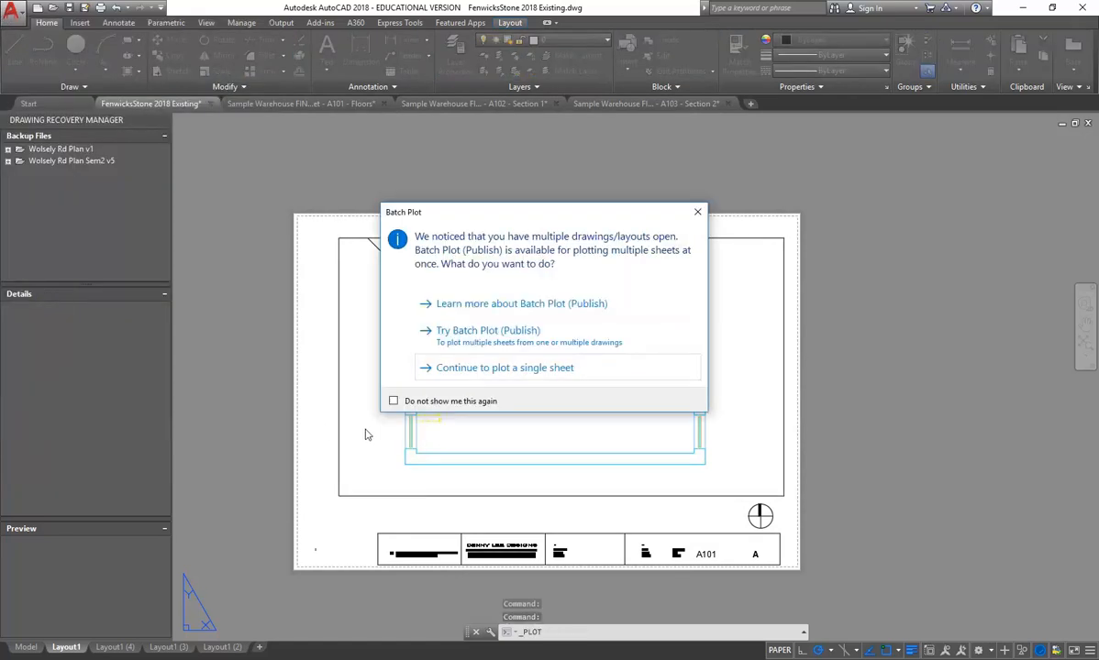
left_click(493, 368)
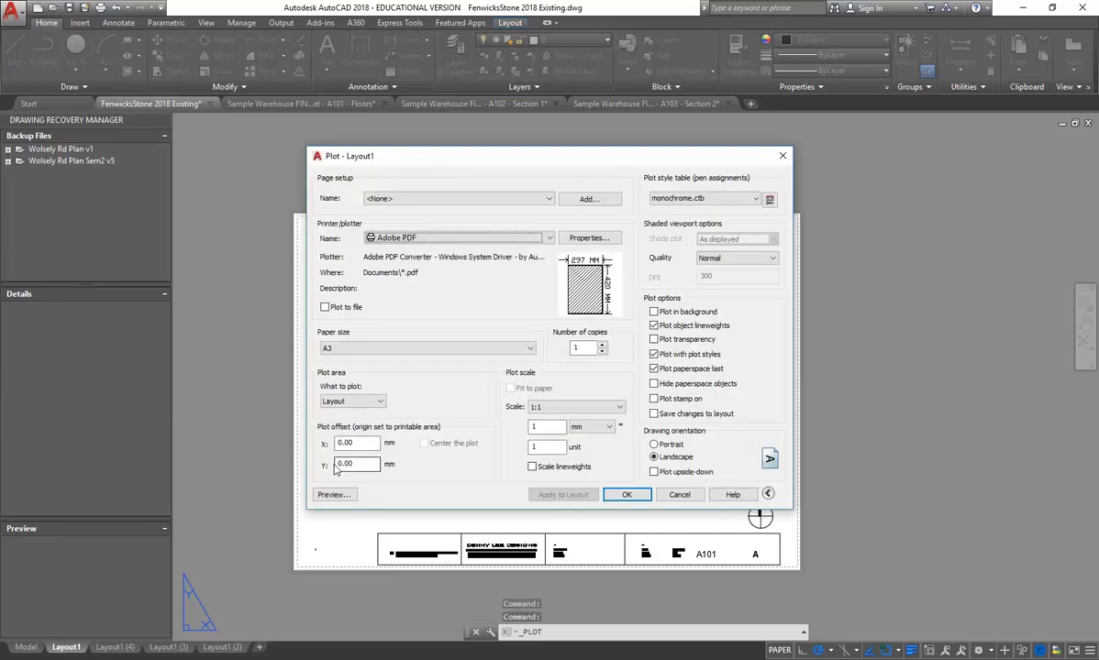
left_click(334, 496)
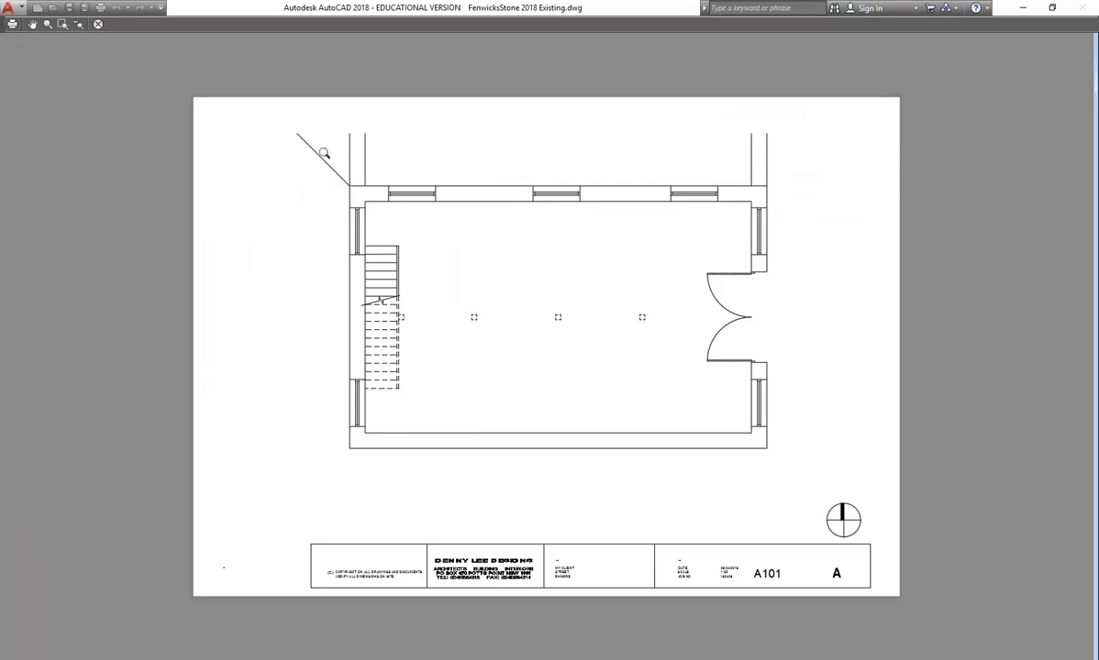
right_click(453, 236)
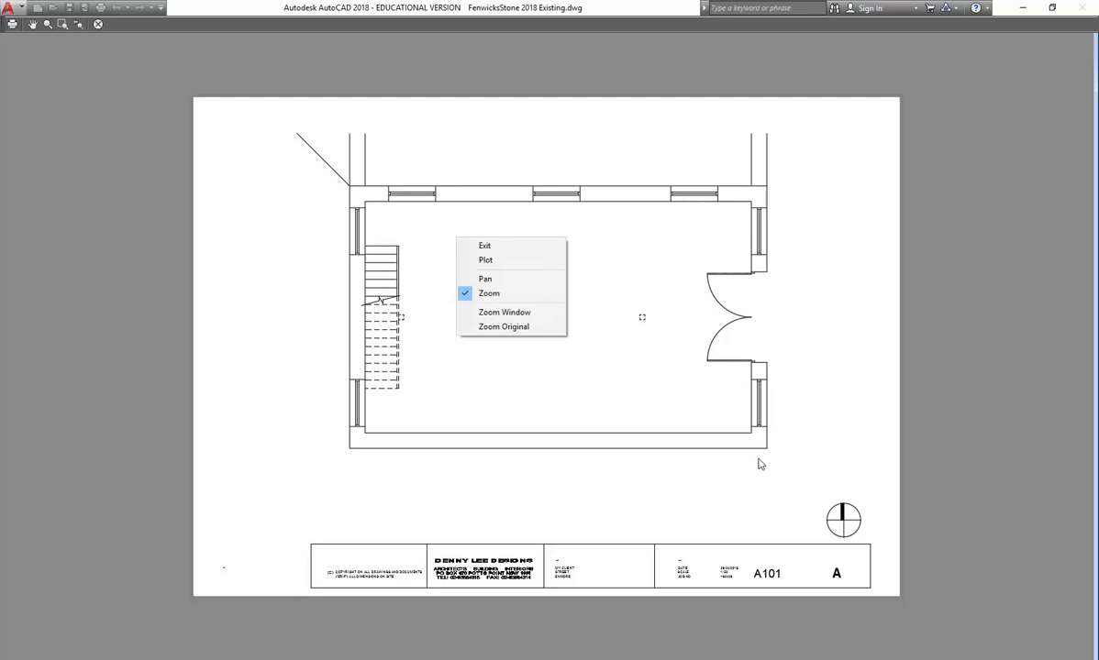
left_click(504, 246)
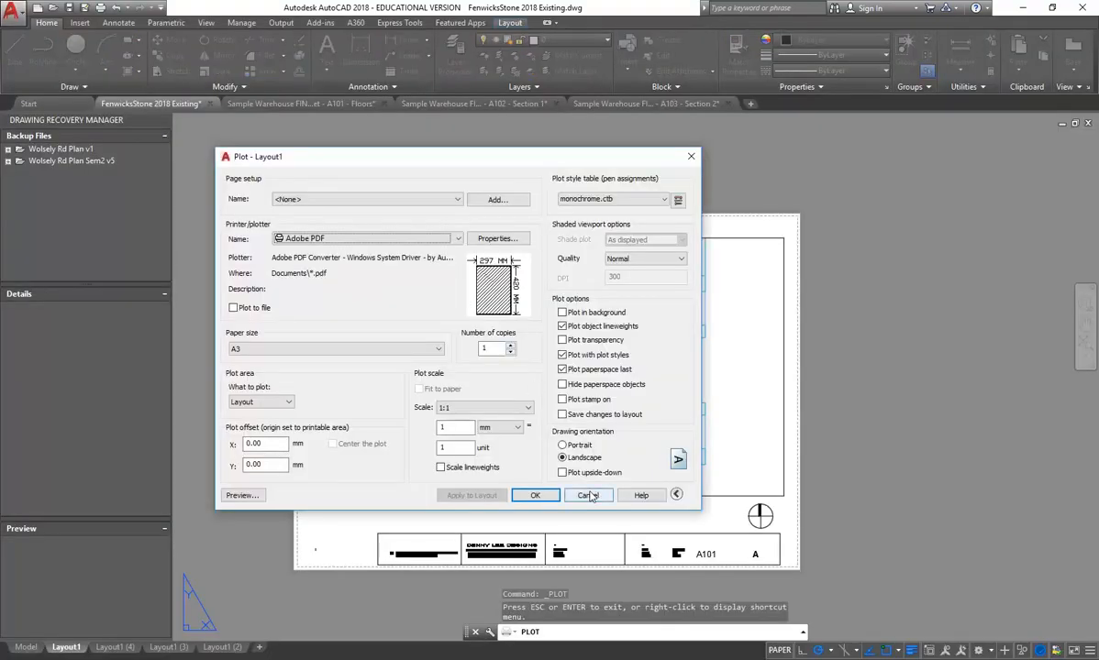
left_click(588, 495)
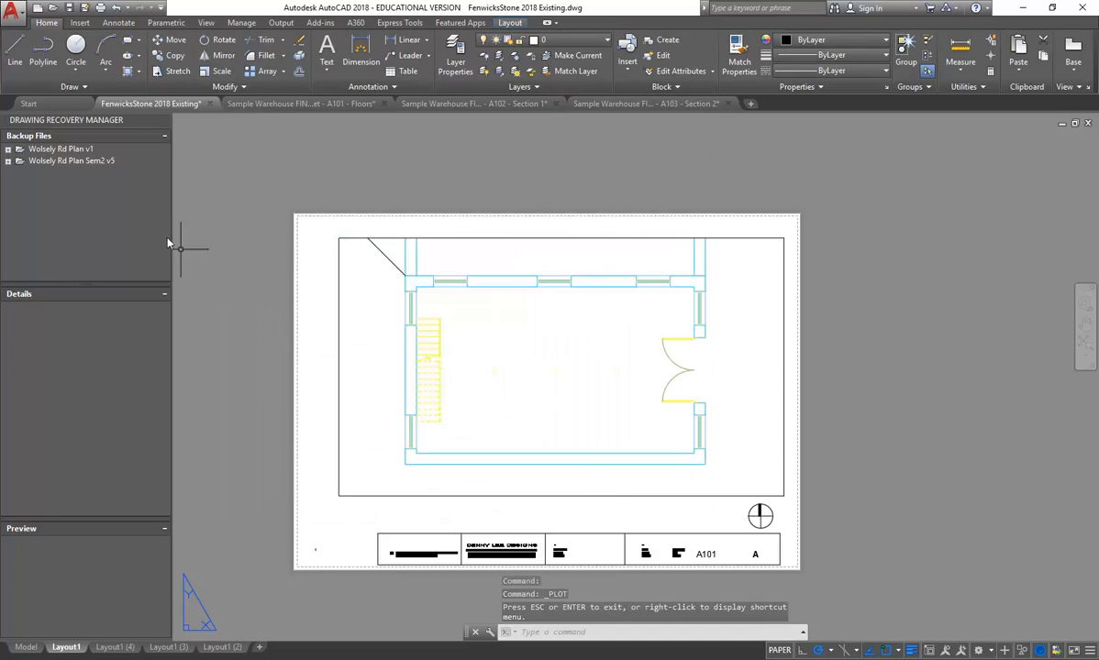
left_click(16, 57)
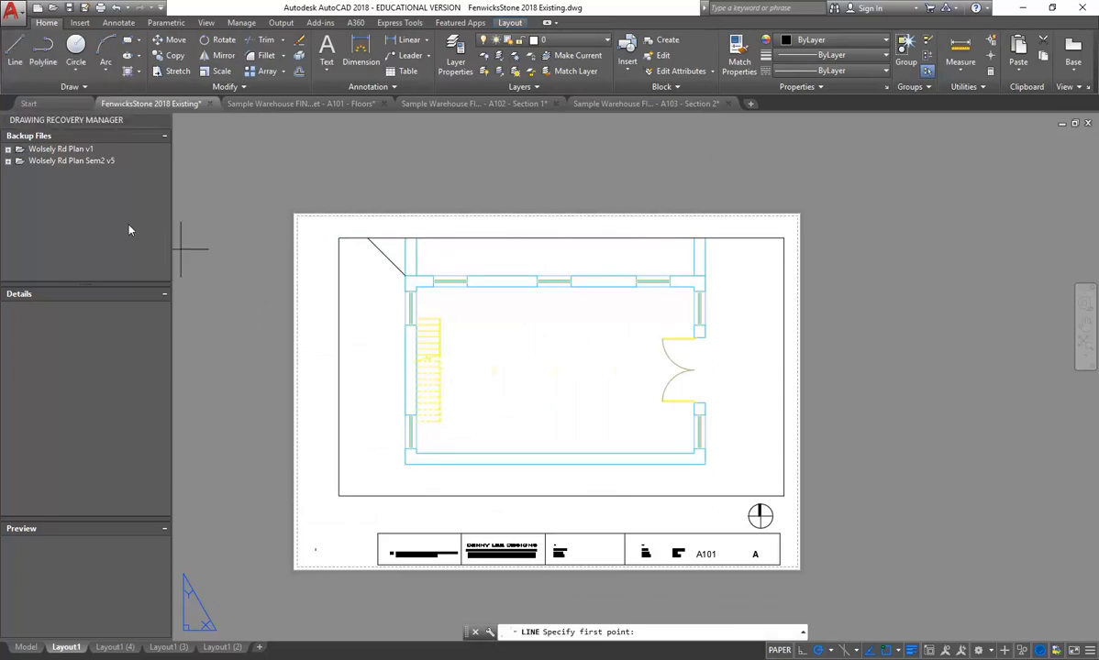
left_click(406, 464)
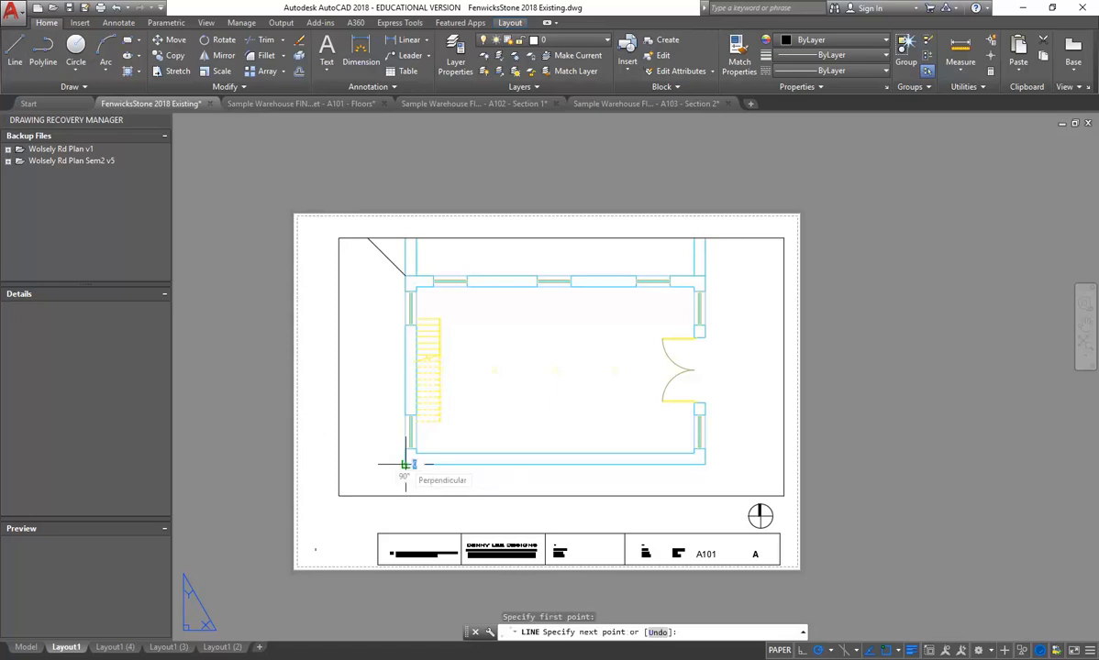
left_click(301, 524)
left_click(301, 525)
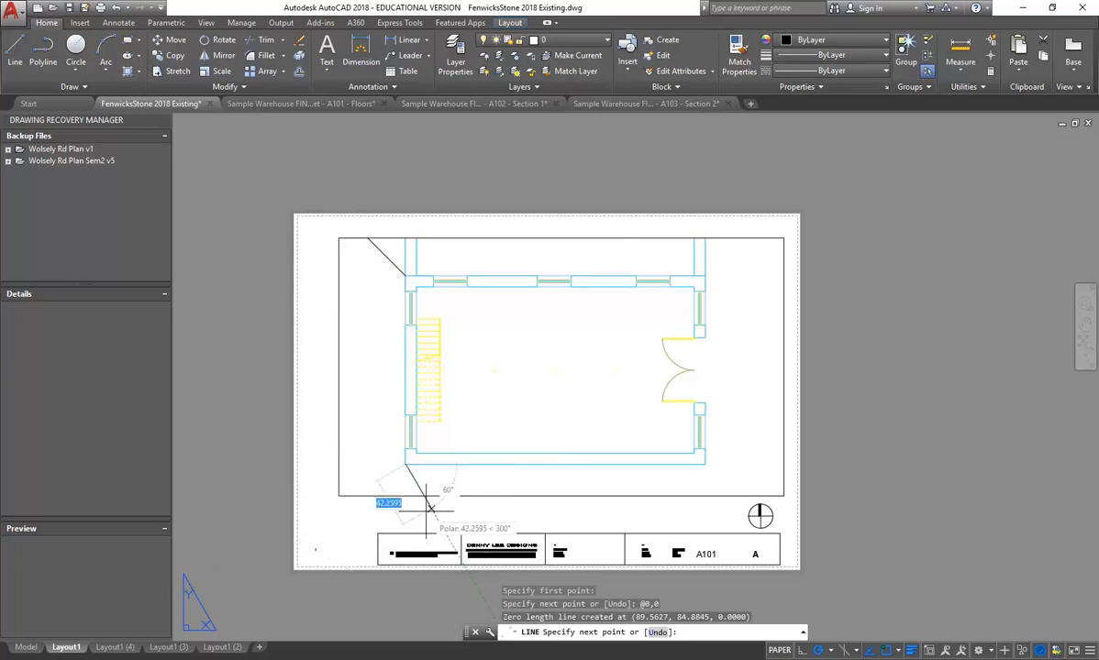
key("Escape")
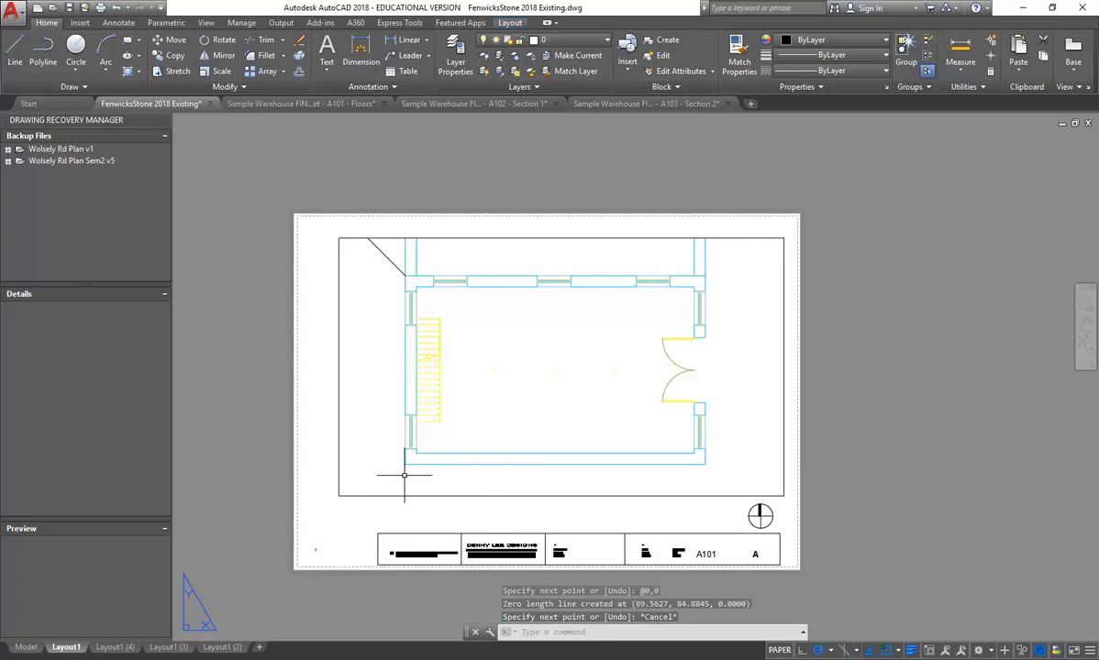
Draw a diagonal paper-space line from the plan's lower-left outer wall corner out past the viewport frame, above the left end of the title block
type("L")
key("Return")
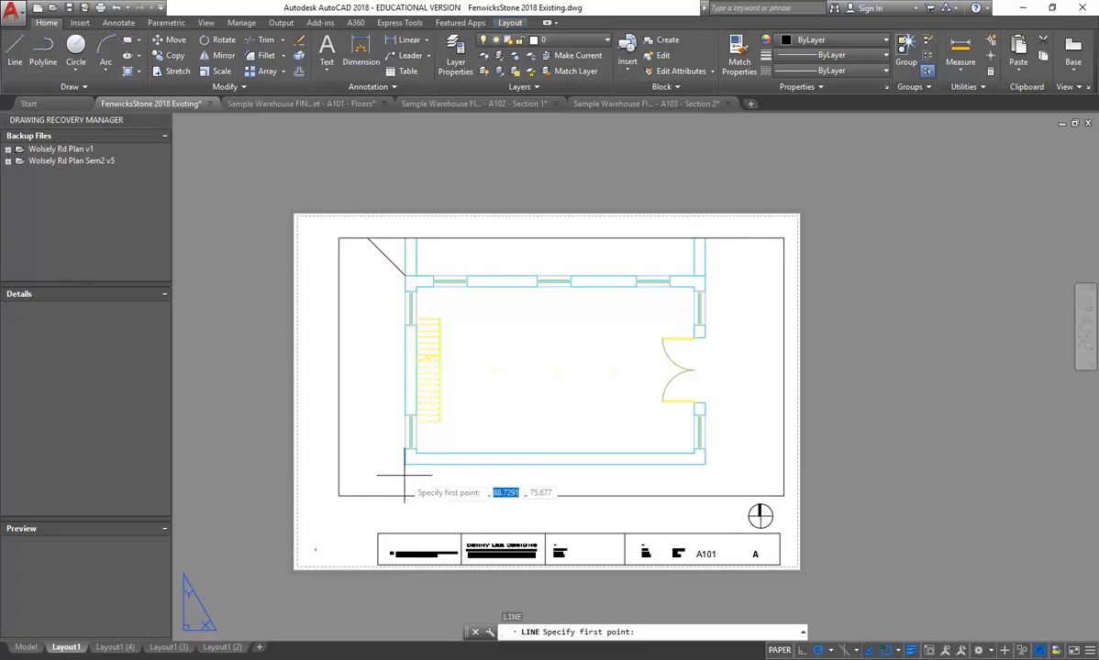
left_click(405, 464)
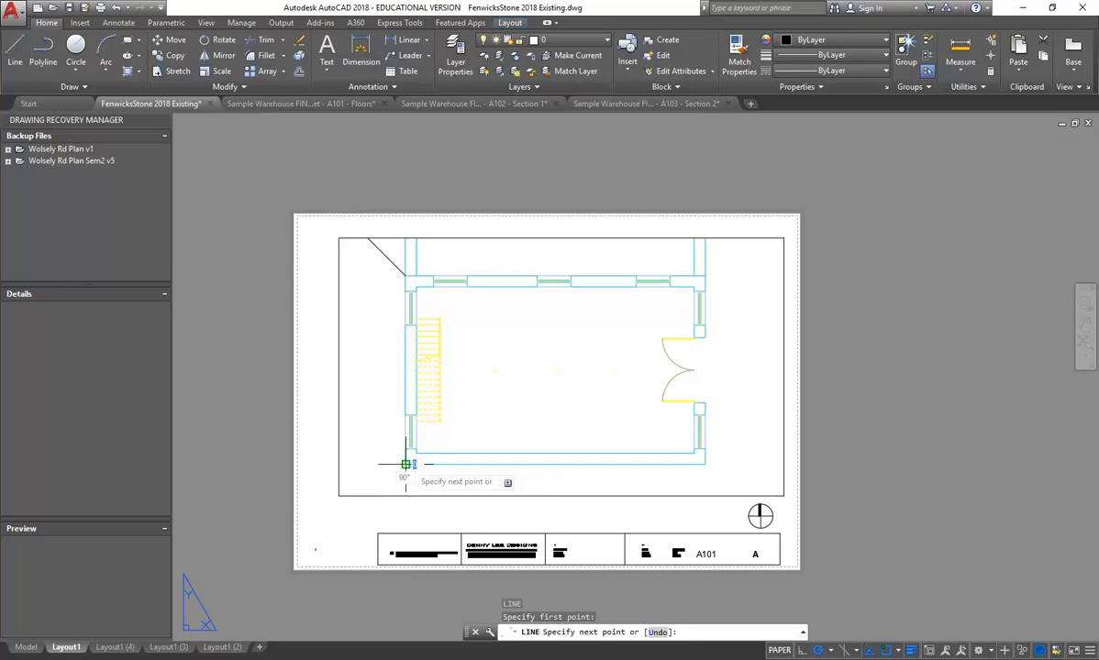
left_click(319, 525)
right_click(291, 473)
left_click(302, 481)
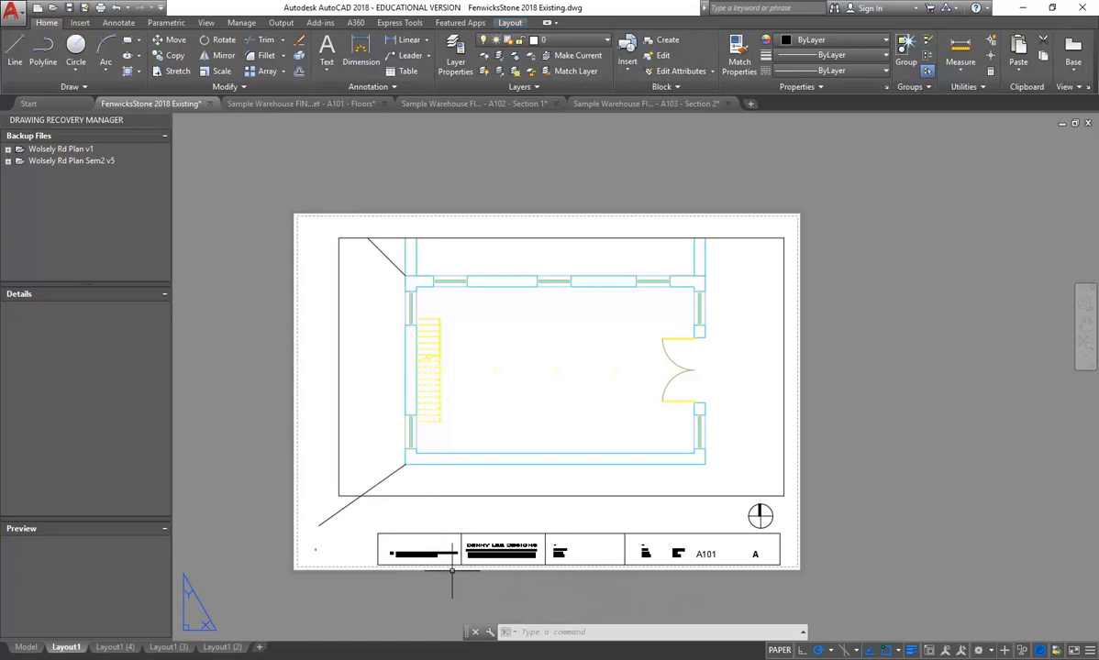
Copy the diagonal reference line in Layout1 to the clipboard with base point 0,0
left_click(342, 509)
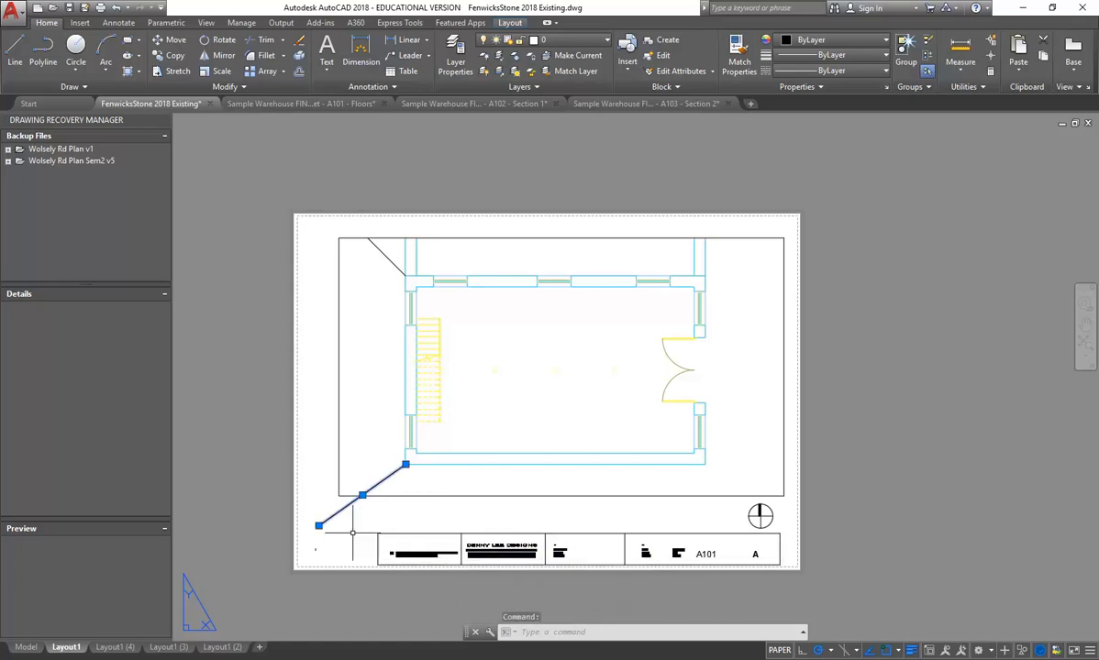
right_click(341, 509)
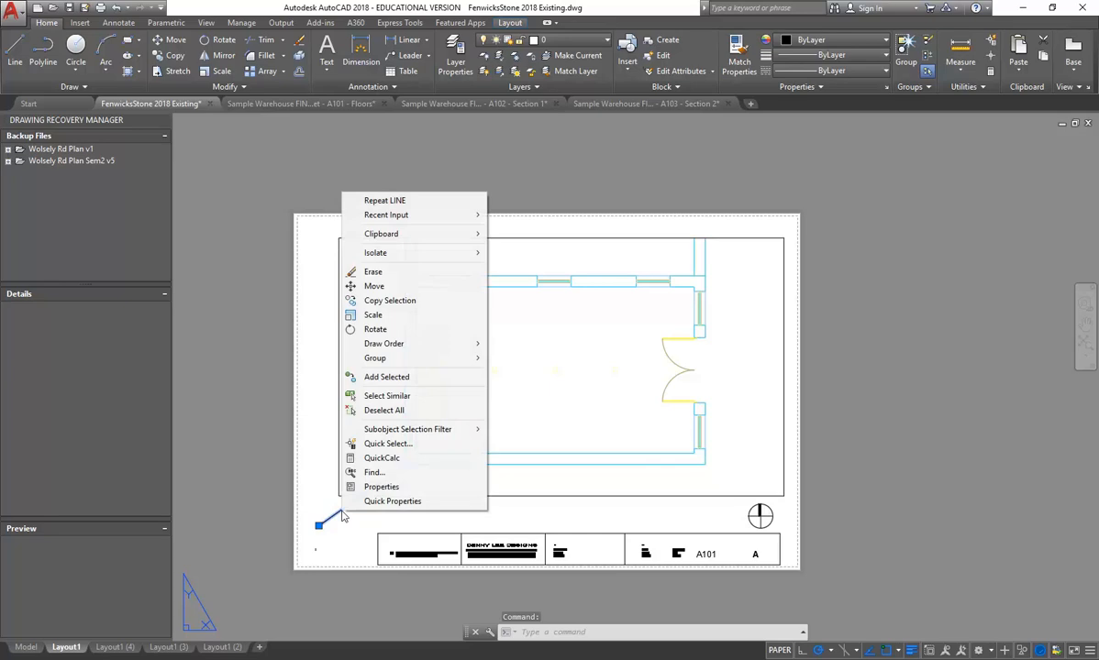
mouse_move(393, 236)
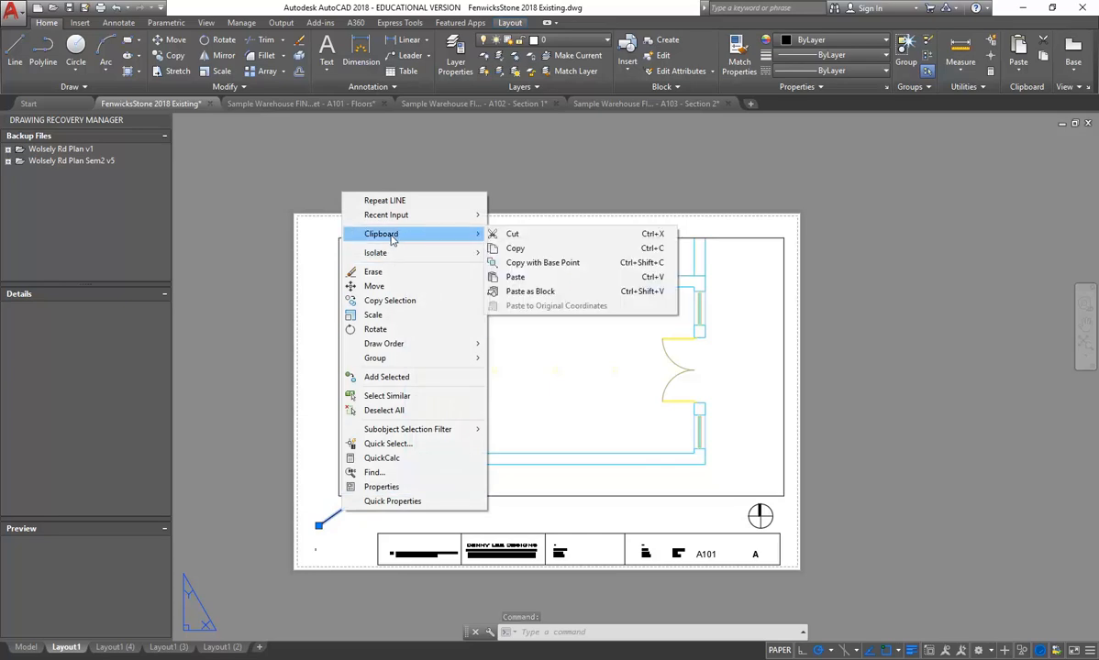
left_click(529, 265)
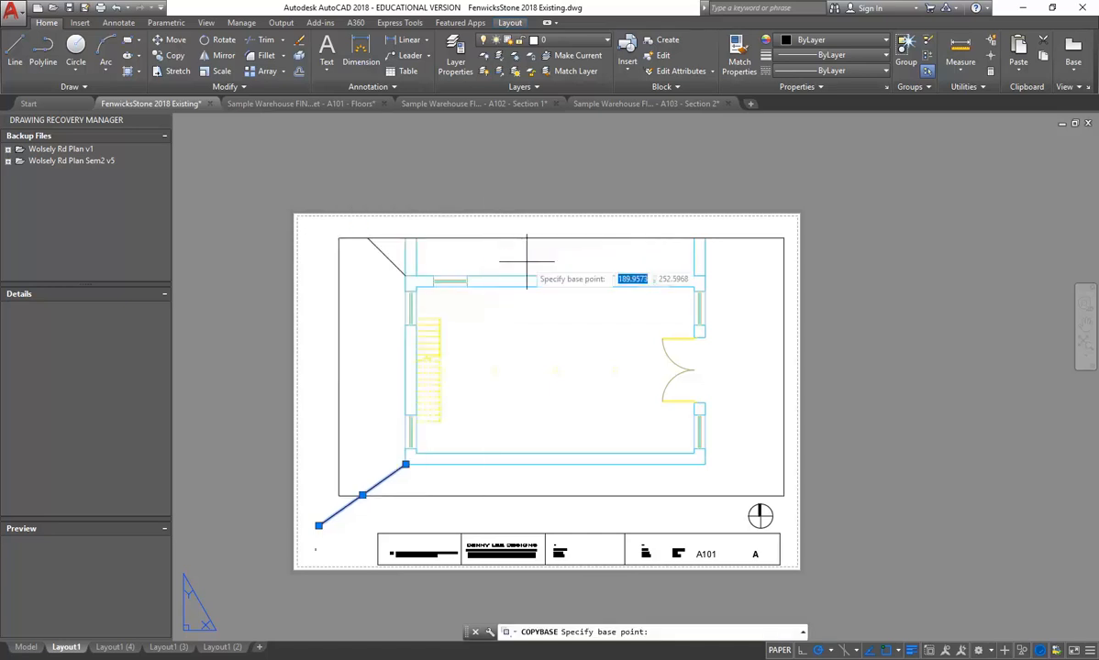
type("0,0")
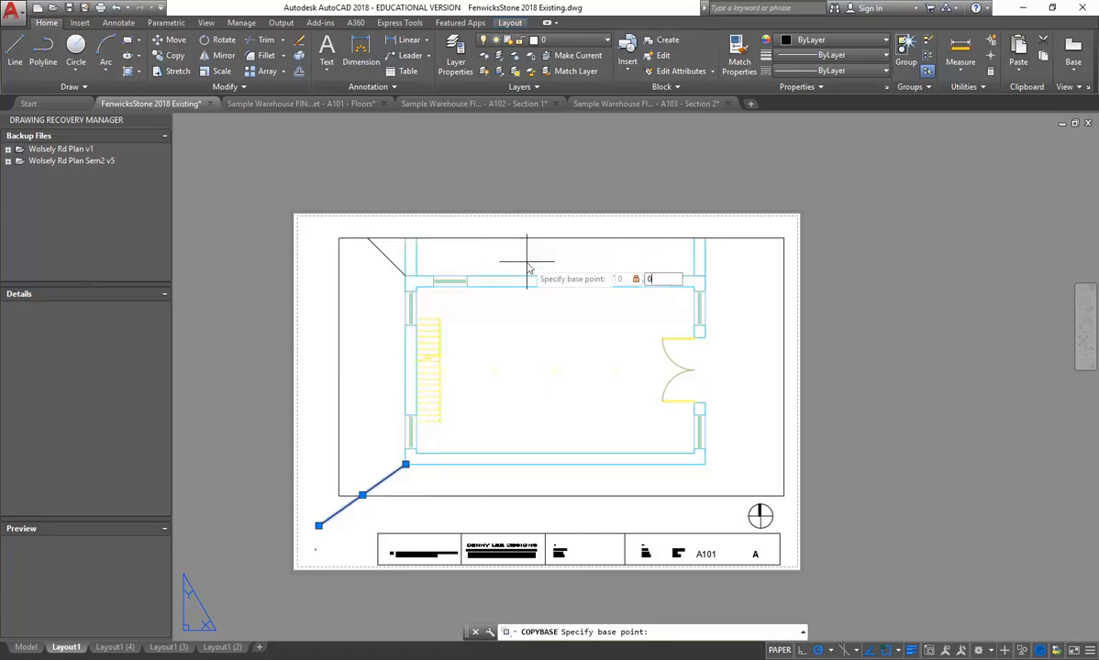
key("Return")
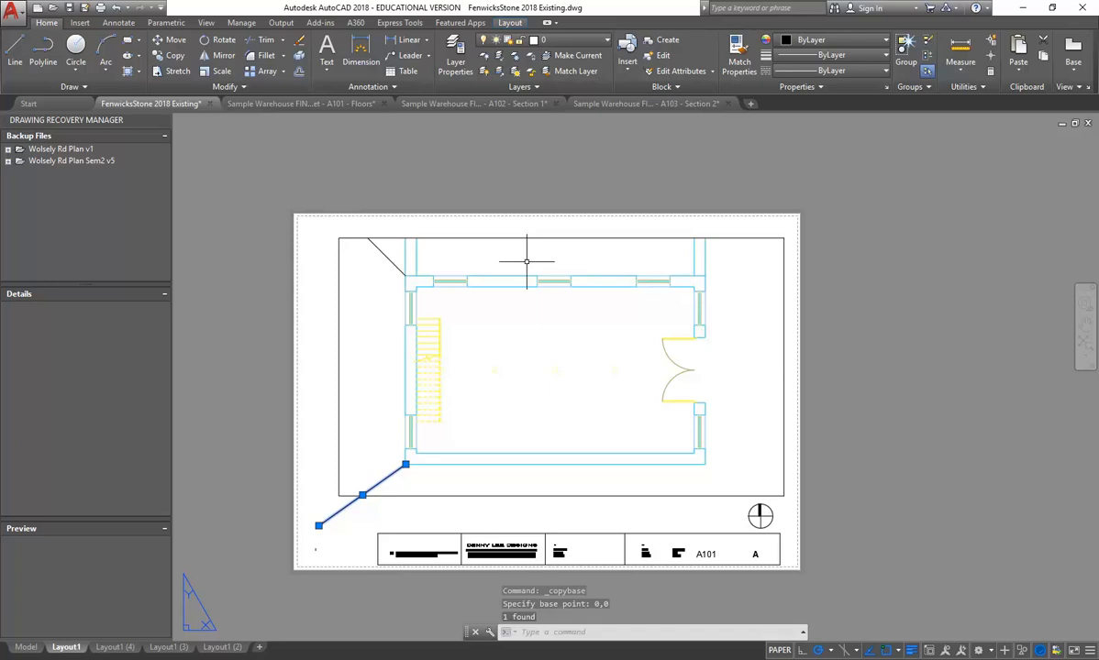
Paste the reference line into the paper space of Layout1 (3) at insertion point 0,0 and compare its position with Layout1
left_click(168, 647)
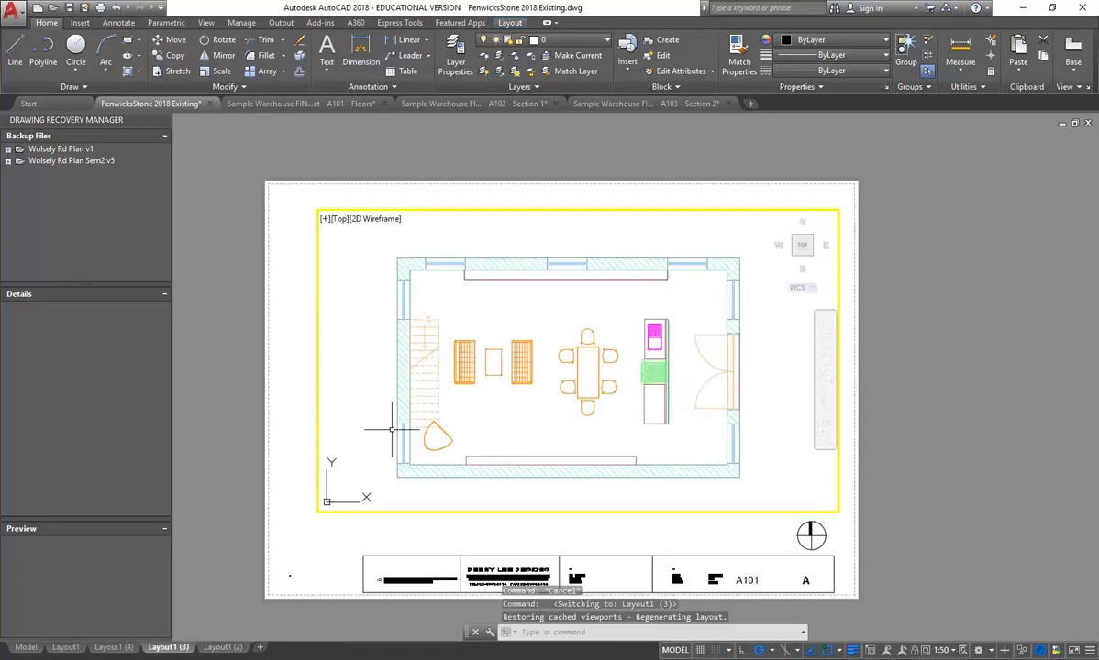
double_click(322, 553)
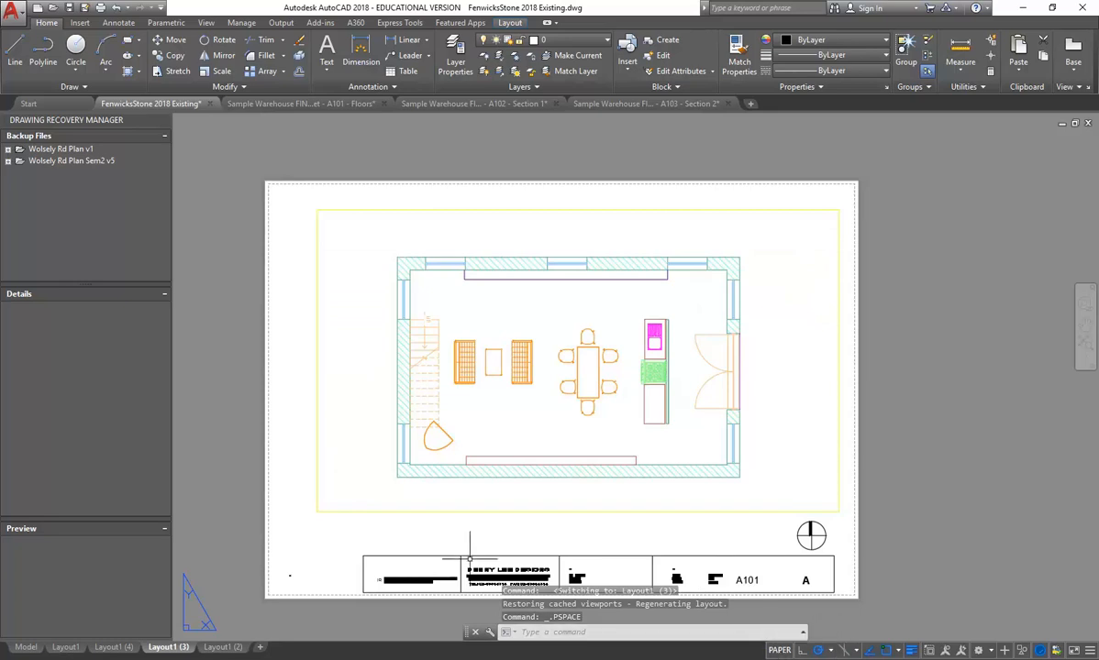
right_click(345, 290)
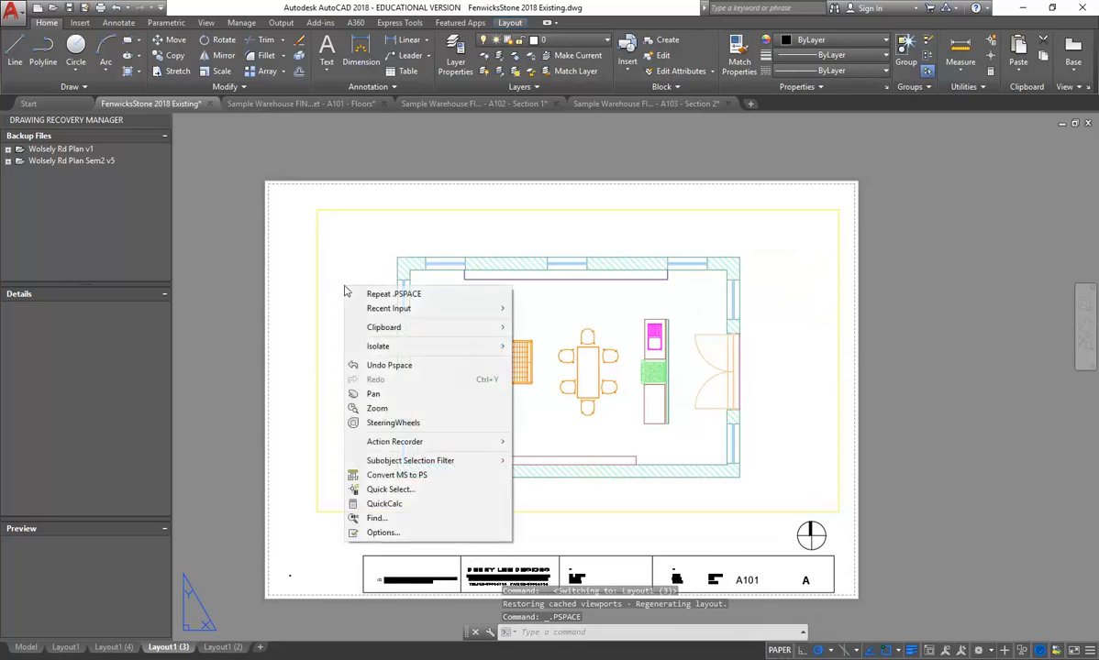
mouse_move(403, 328)
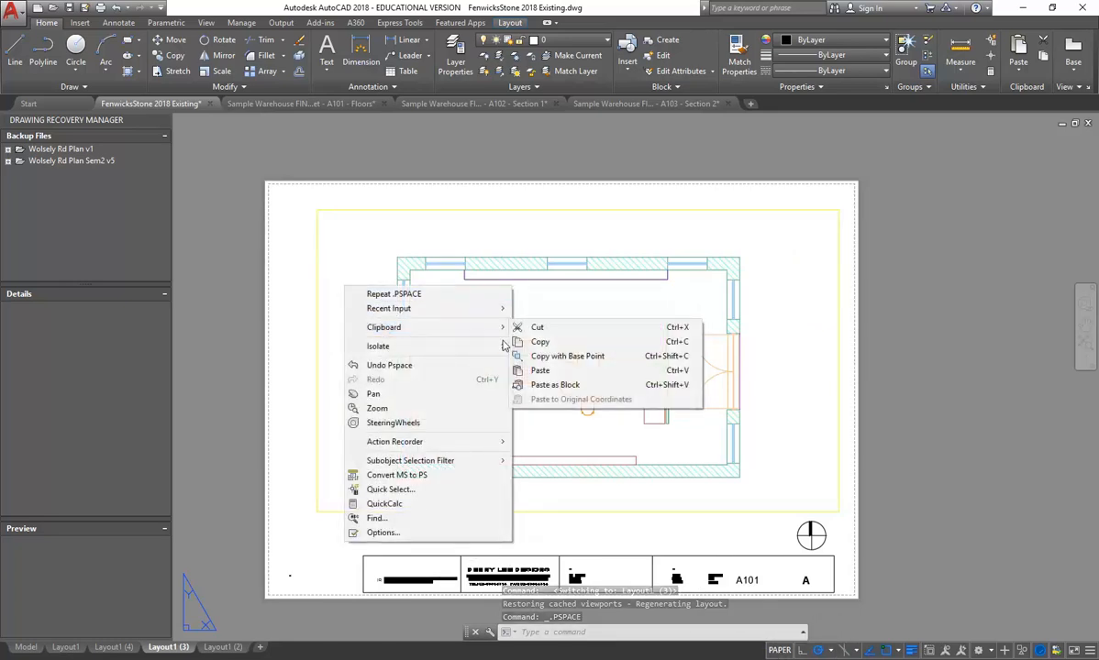
left_click(539, 370)
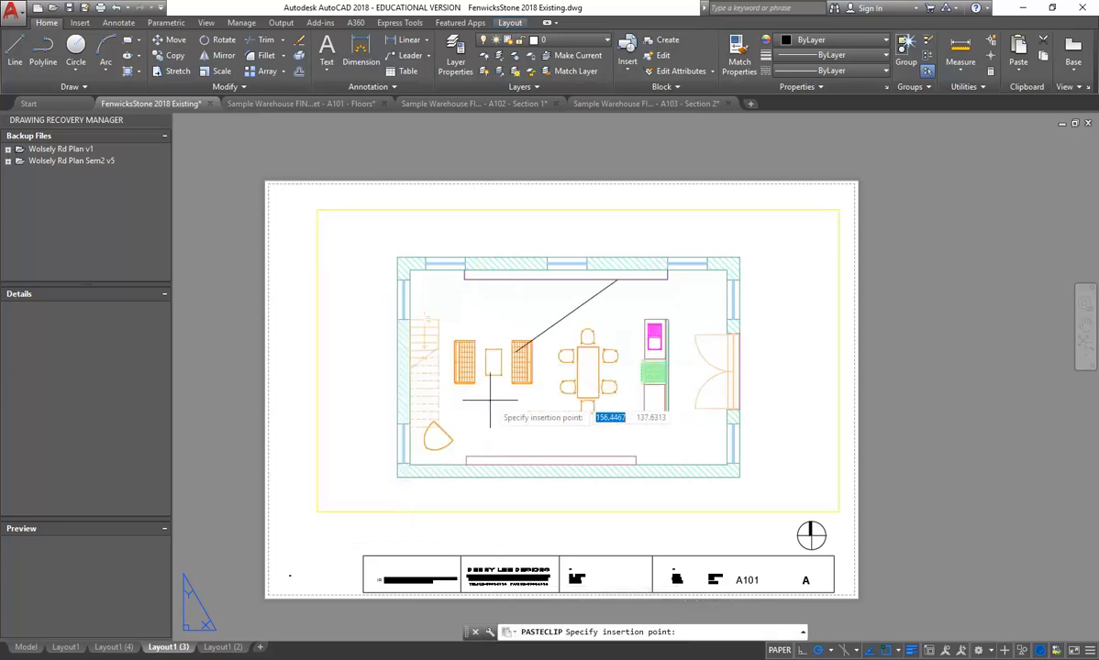
type("0,0")
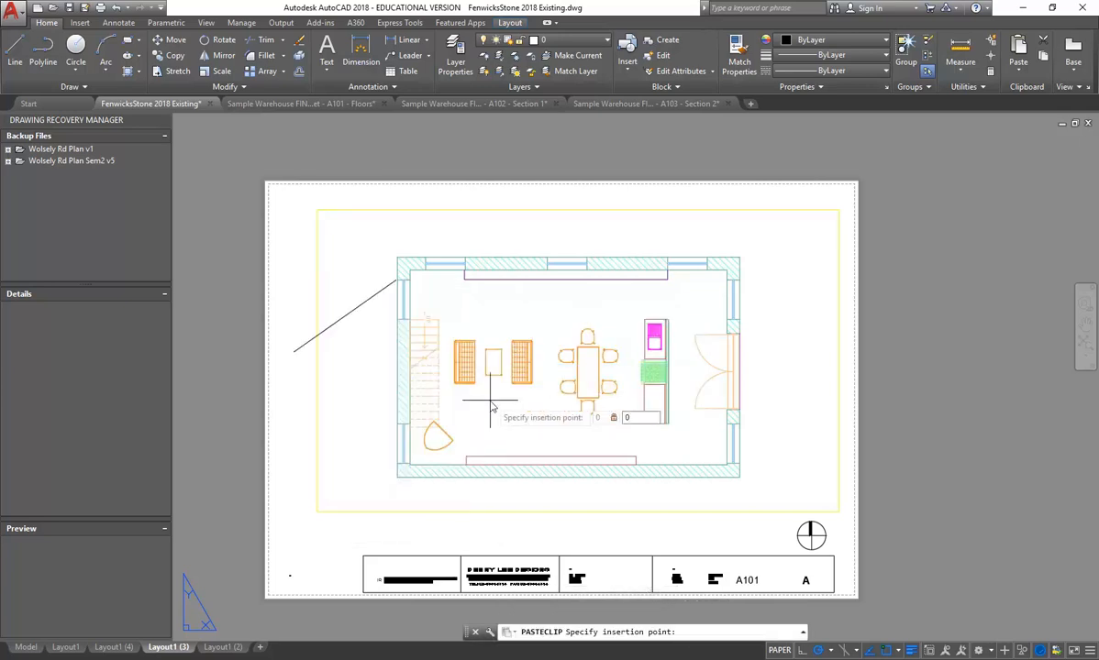
key("Return")
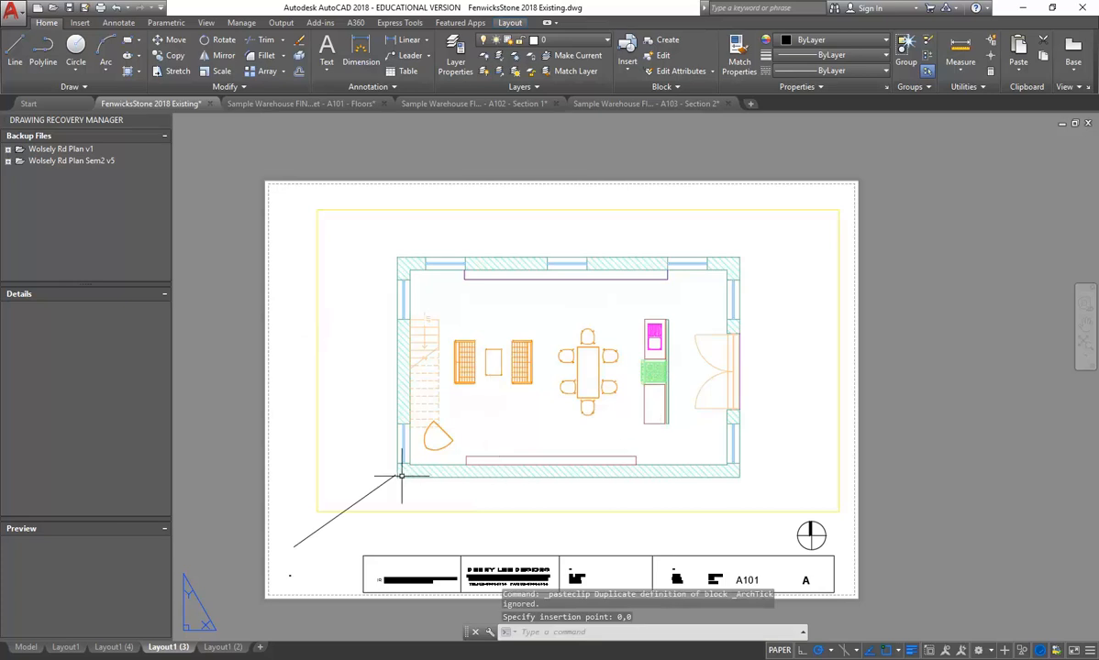
mouse_move(360, 498)
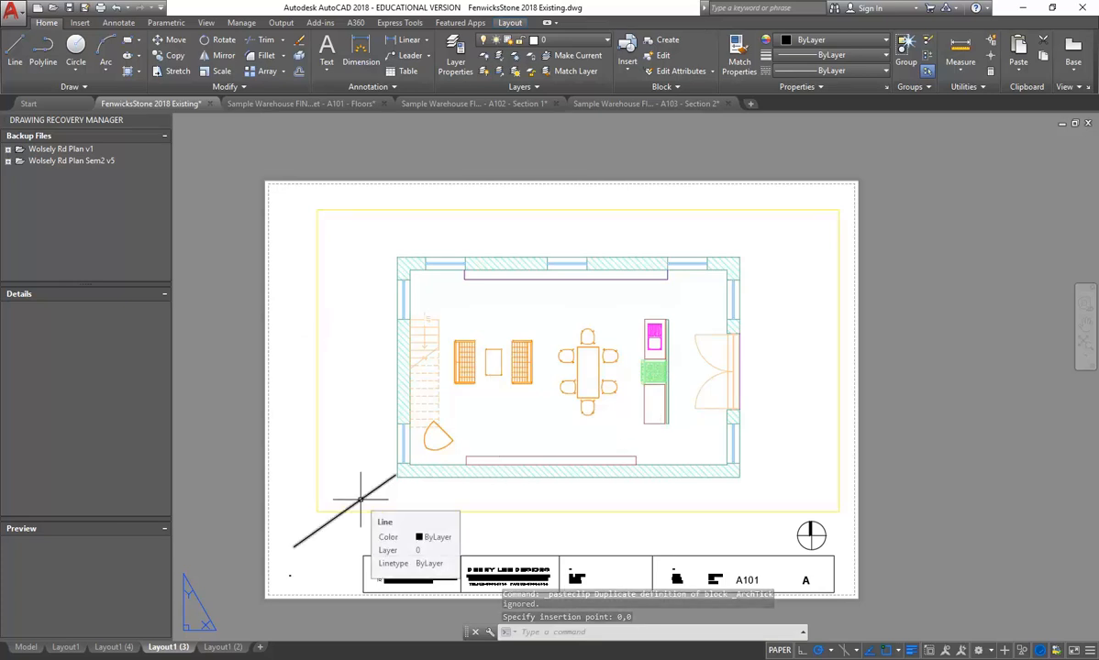
left_click(60, 647)
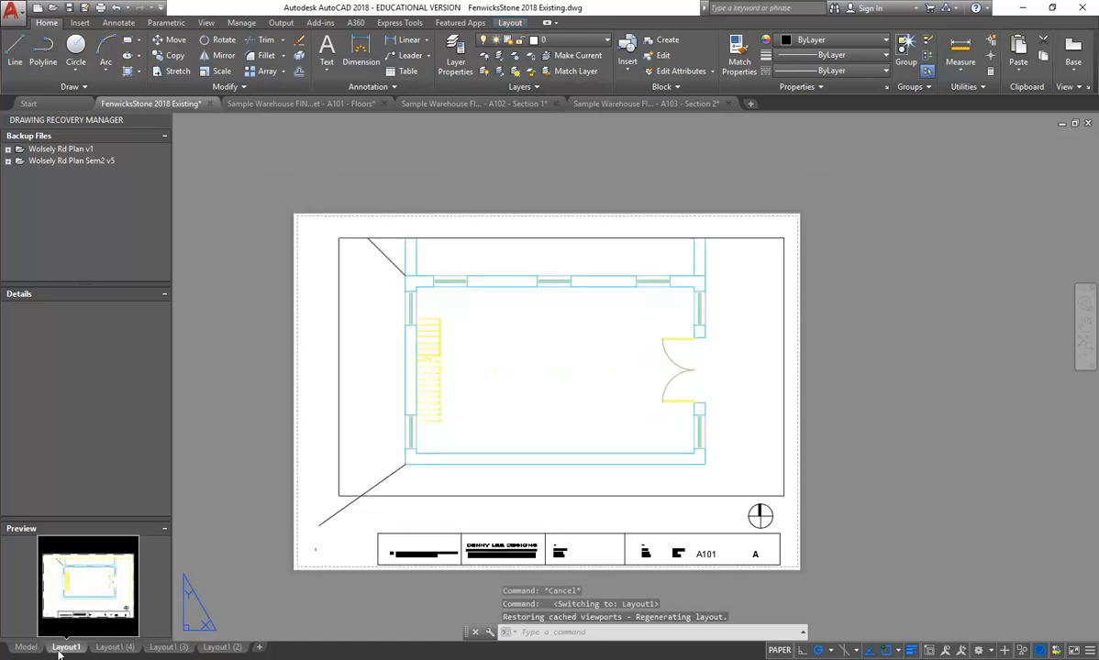
left_click(174, 648)
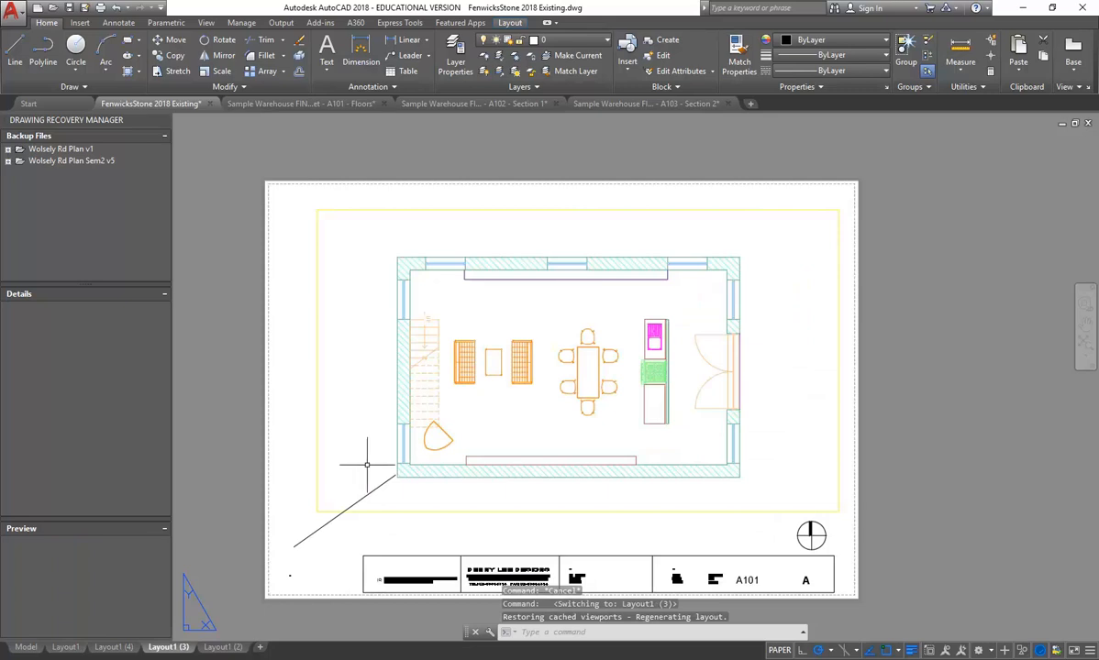
Move the viewport frame in Layout1 (3) to the VIEWPORT layer
left_click(315, 454)
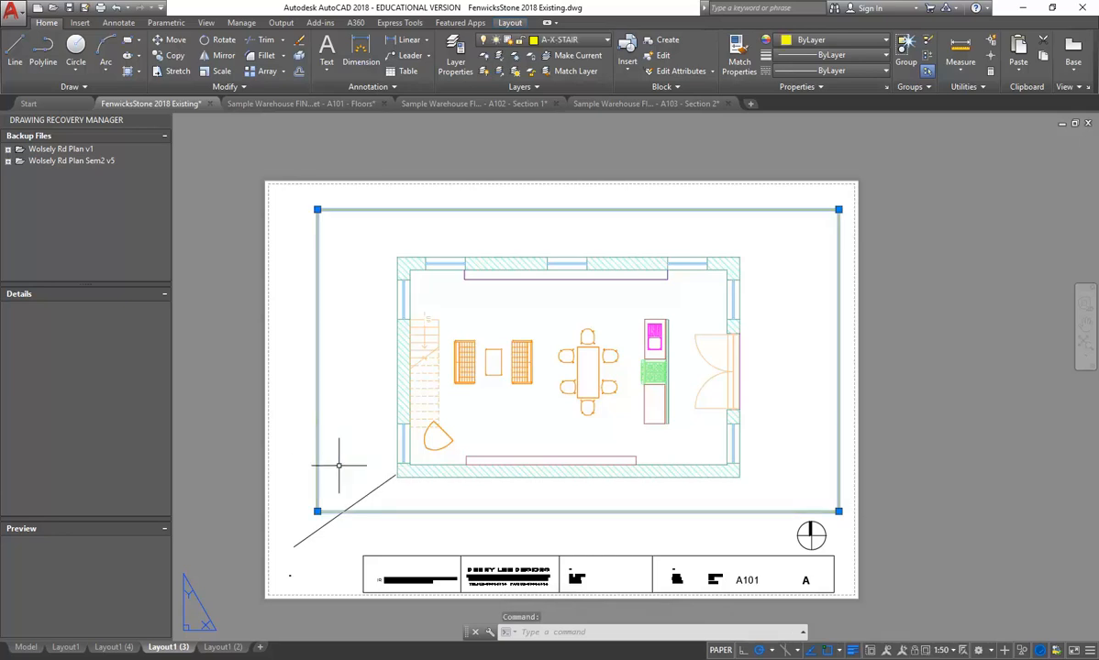
left_click(585, 41)
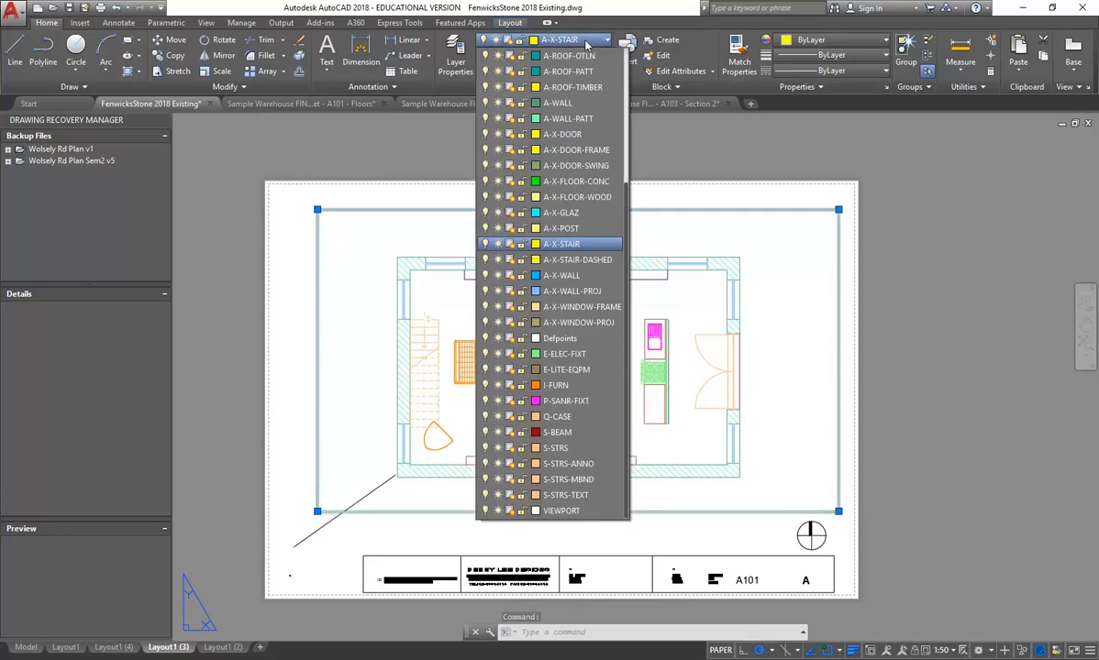
left_click(560, 511)
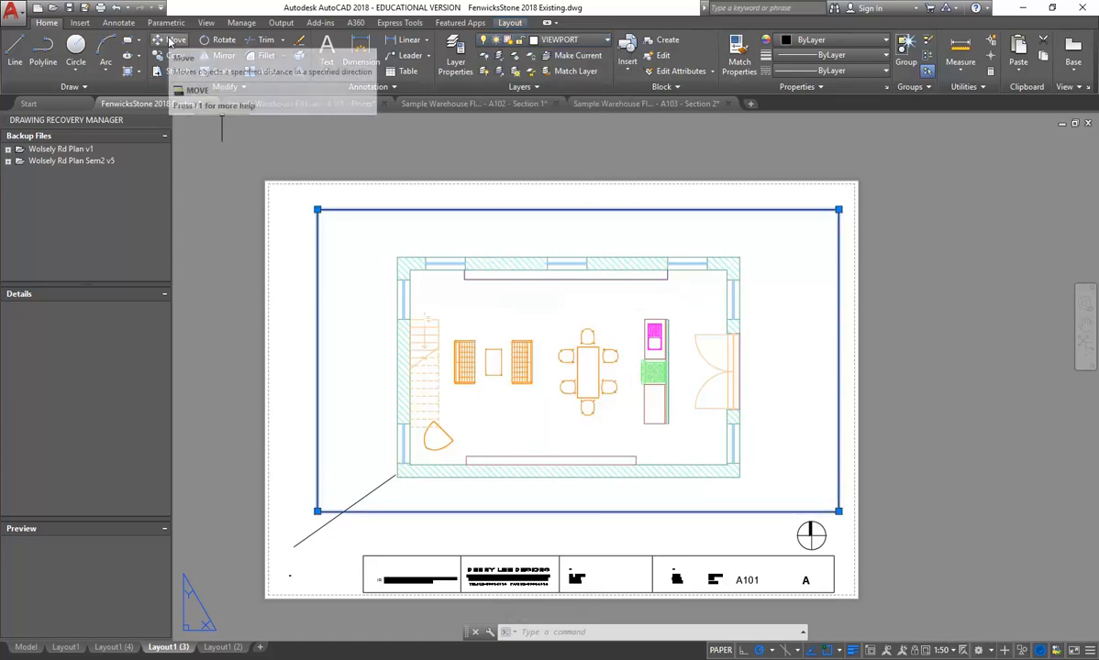
Move the viewport in Layout1 (3) from the plan's lower-left outer wall corner to the upper end of the reference line
left_click(169, 42)
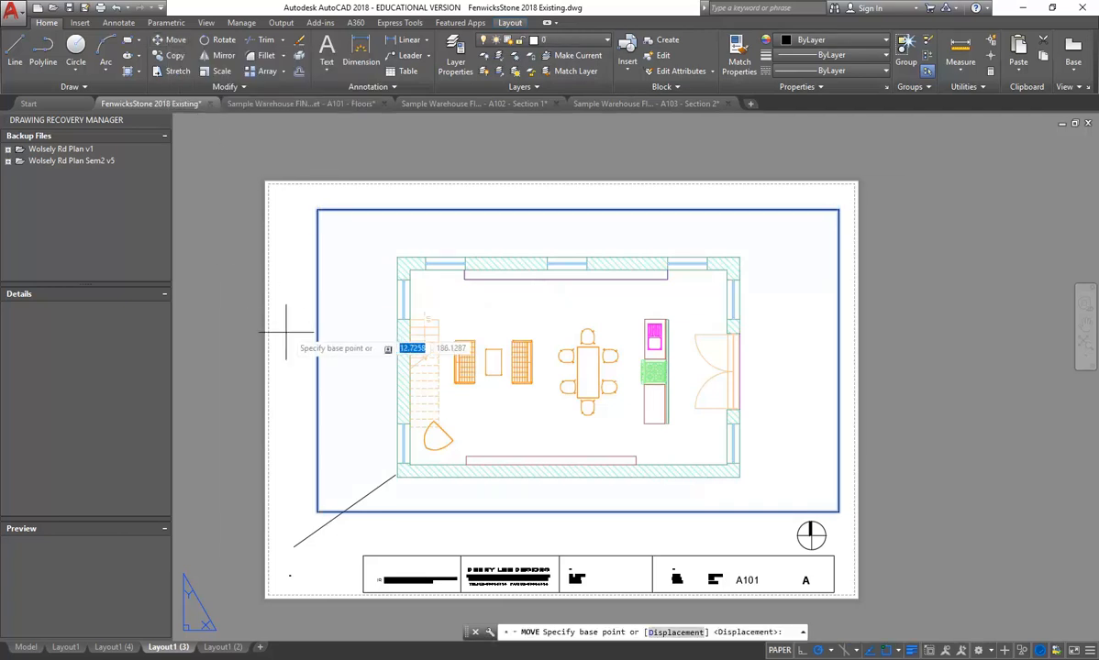
scroll(393, 478, "up", 6)
scroll(392, 479, "up", 5)
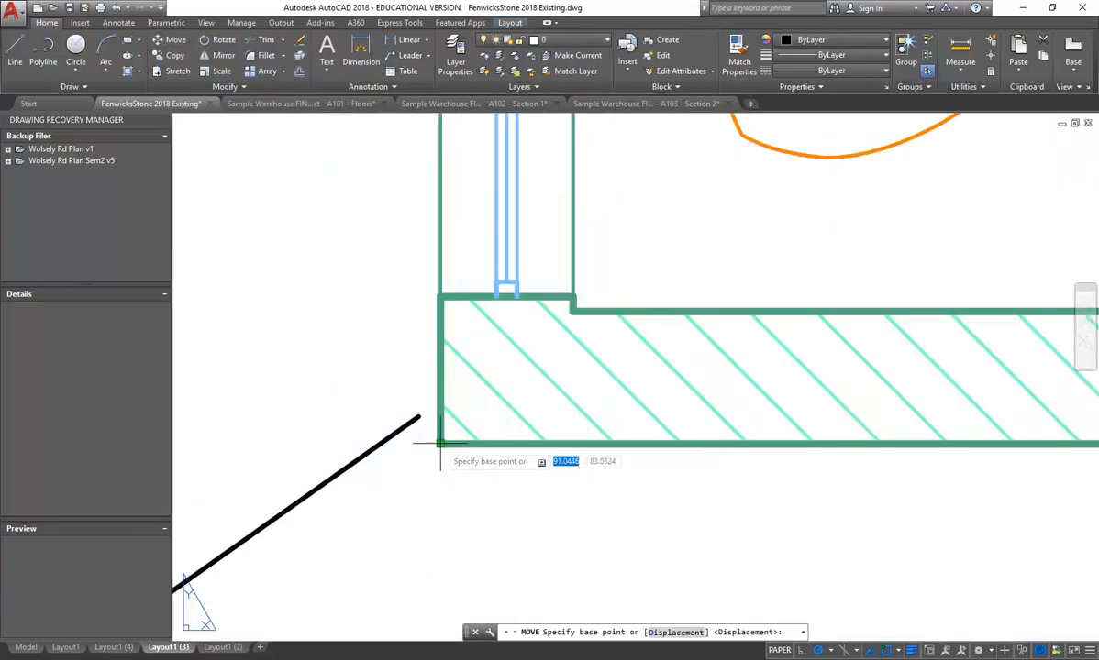
left_click(440, 445)
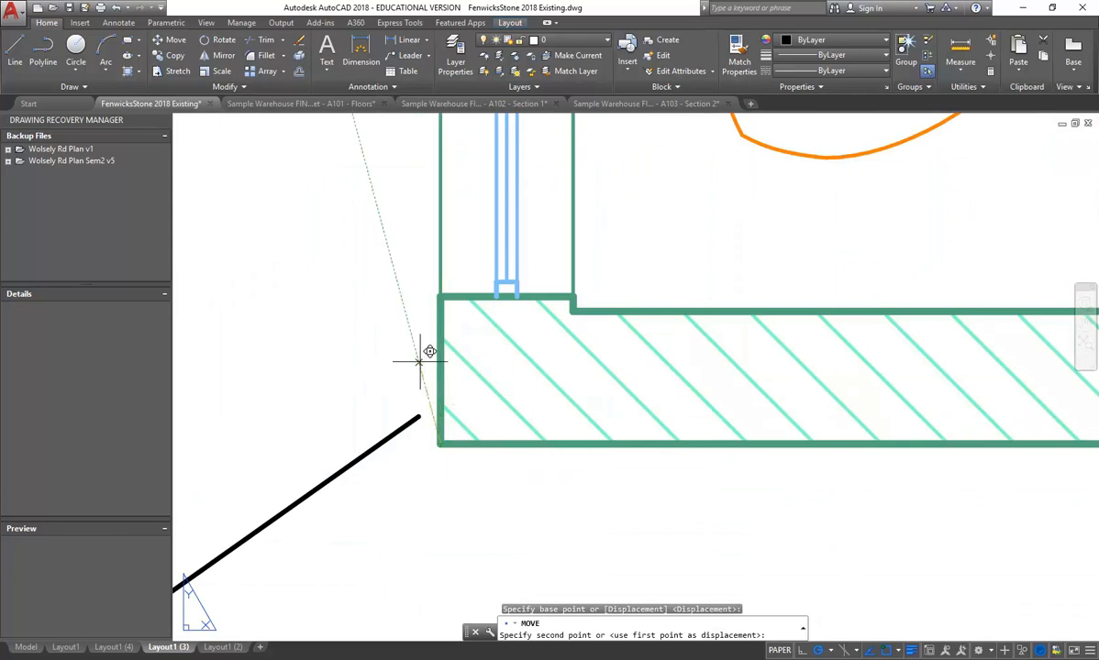
left_click(417, 417)
scroll(363, 327, "down", 6)
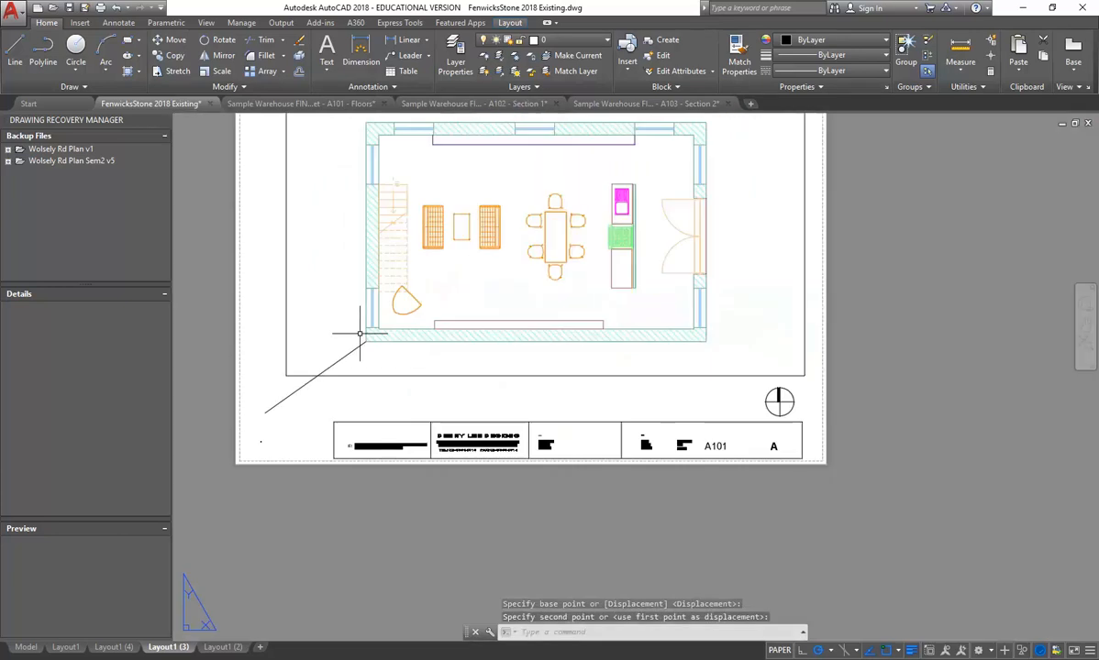
middle_click_drag(331, 319, 312, 365)
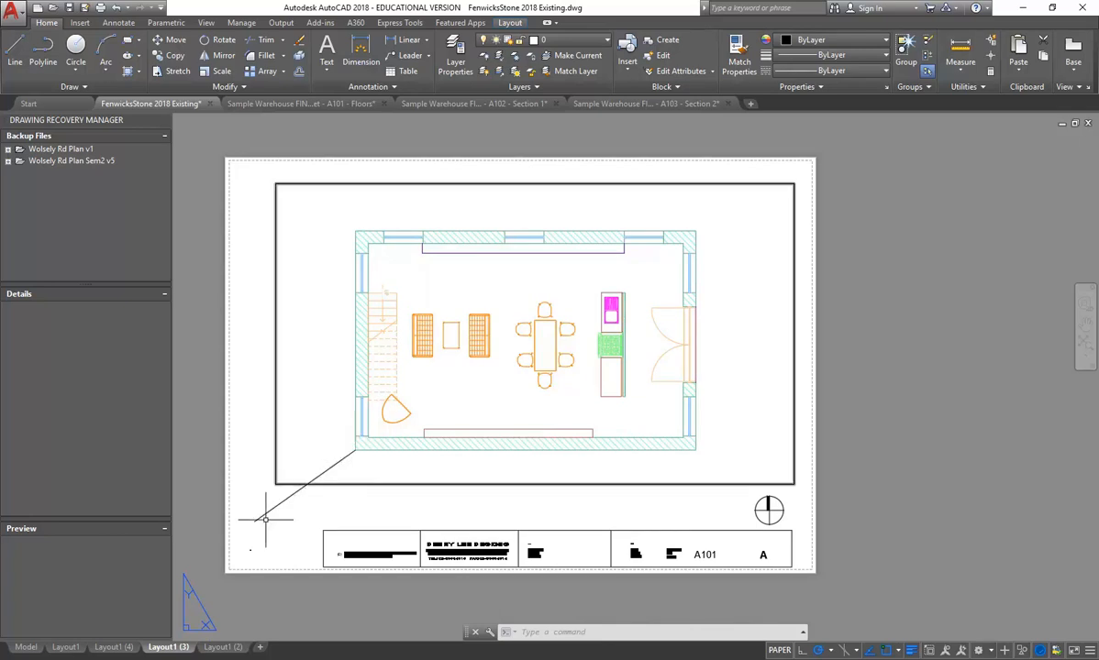
Compare the plan positions in Layout1 and Layout1 (3), and delete the reference line from Layout1 (3)
left_click(70, 647)
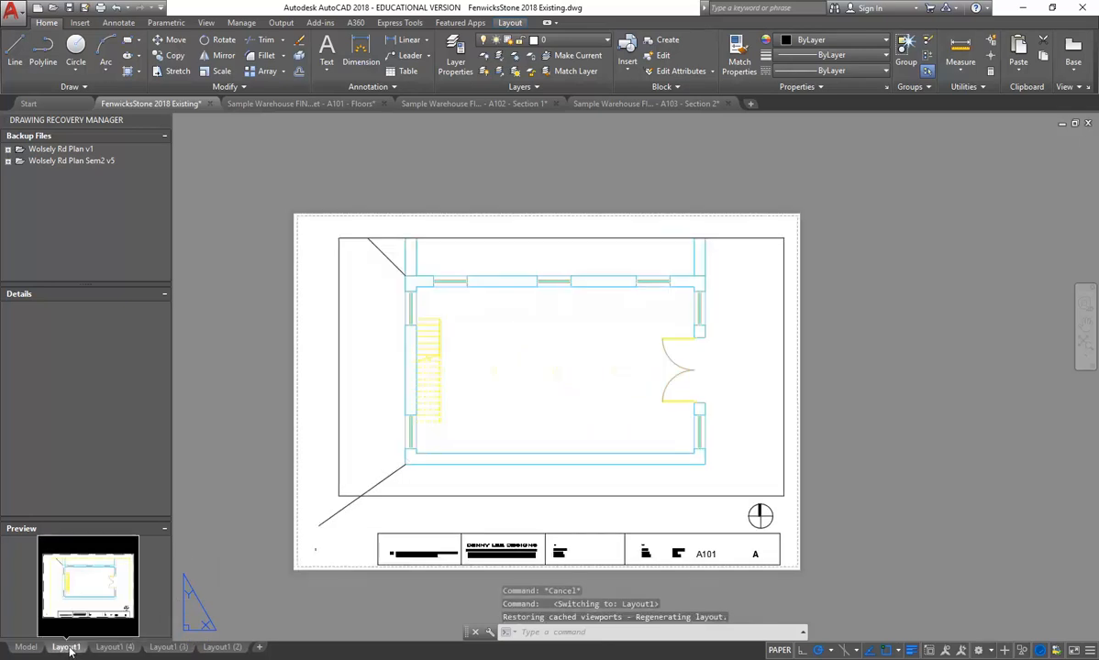
left_click(169, 647)
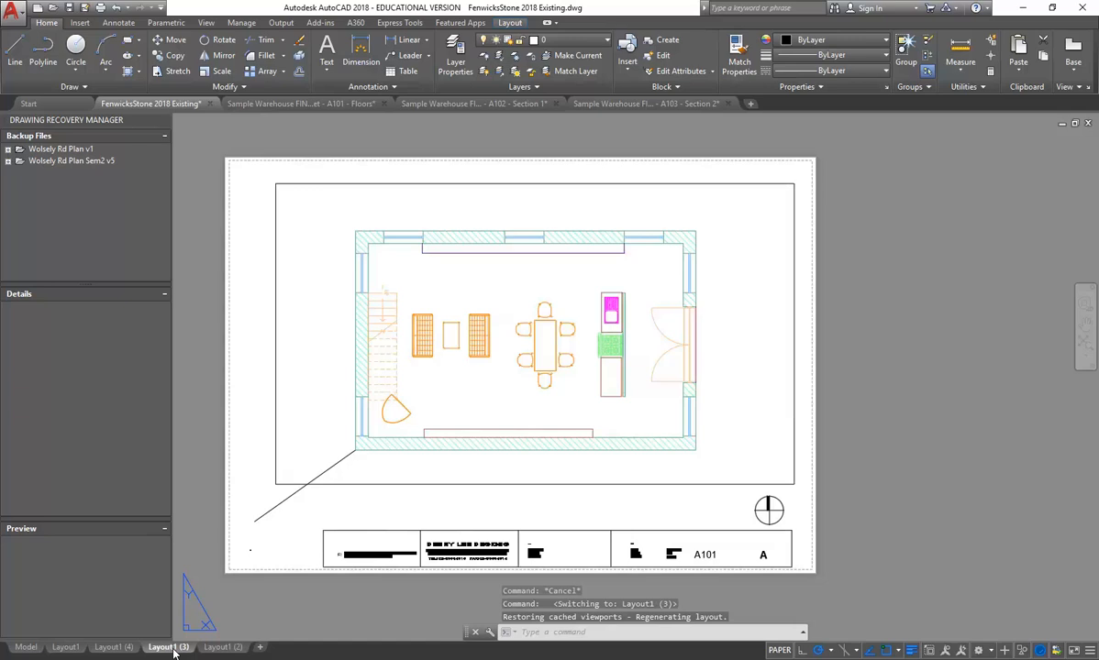
left_click(66, 647)
left_click(168, 648)
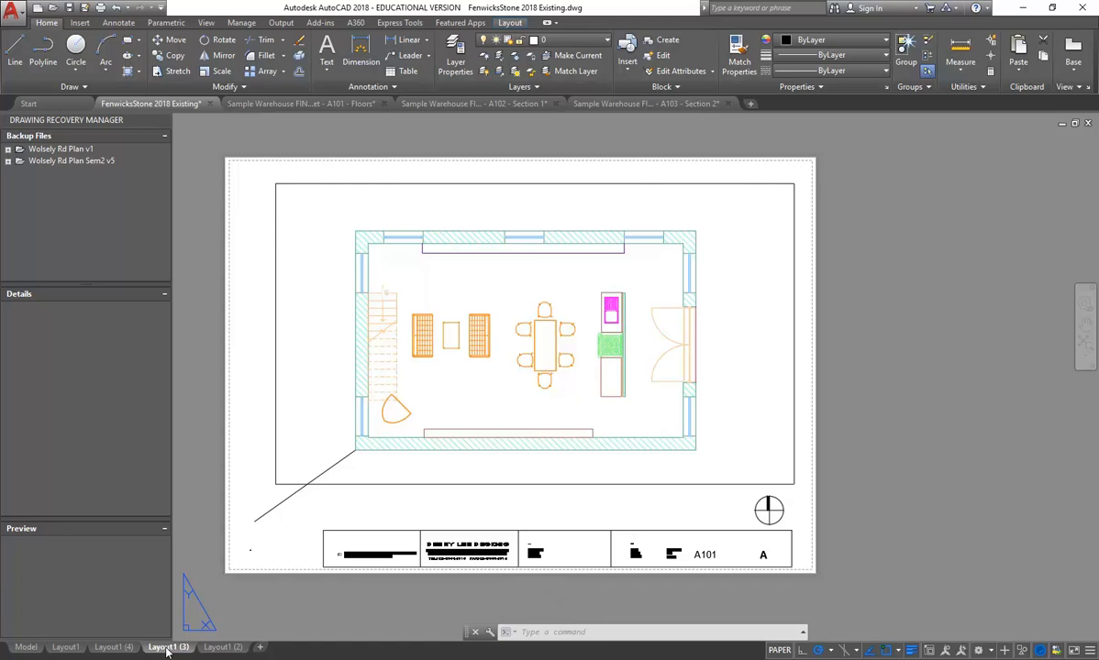
left_click(270, 510)
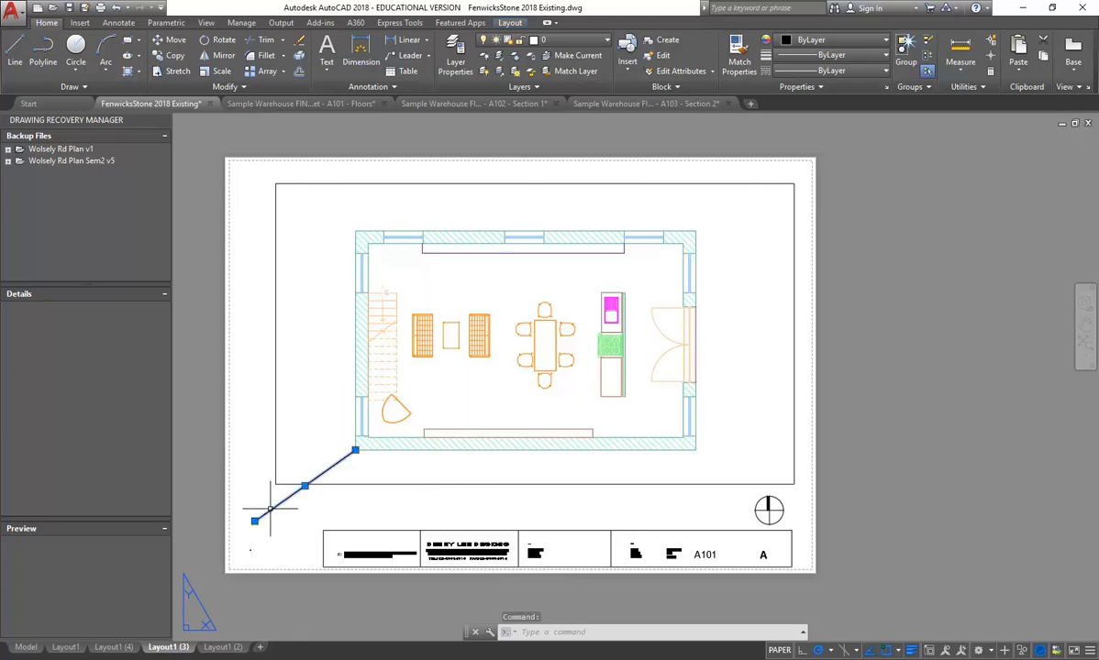
key("Delete")
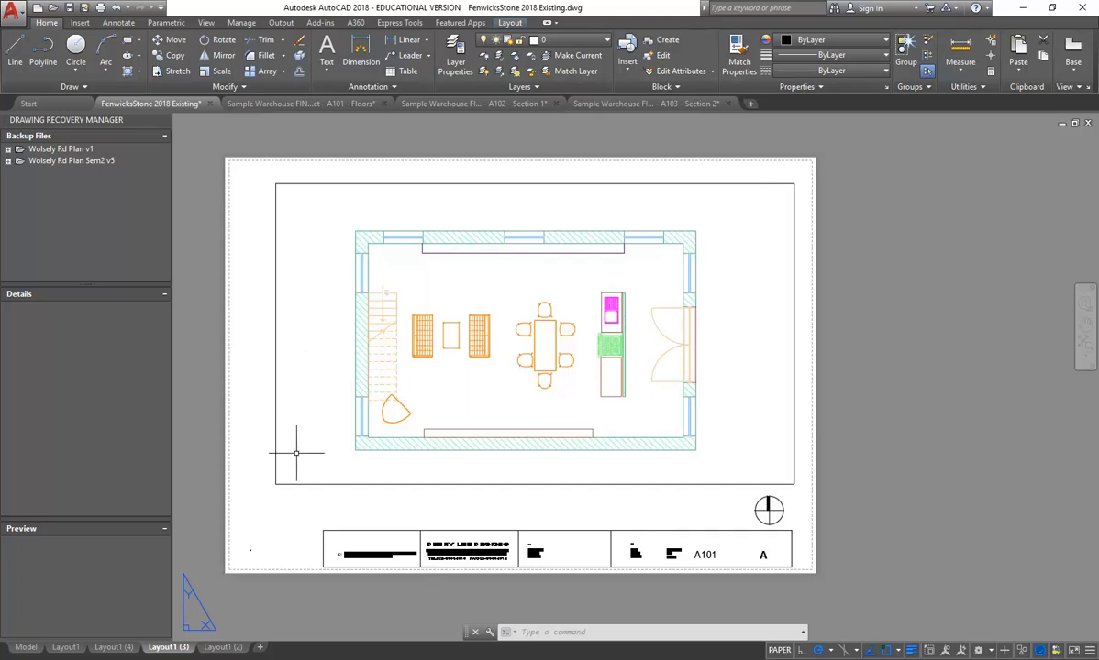
Rename Layout1 (3) as "Proposed GF Plan"
right_click(166, 648)
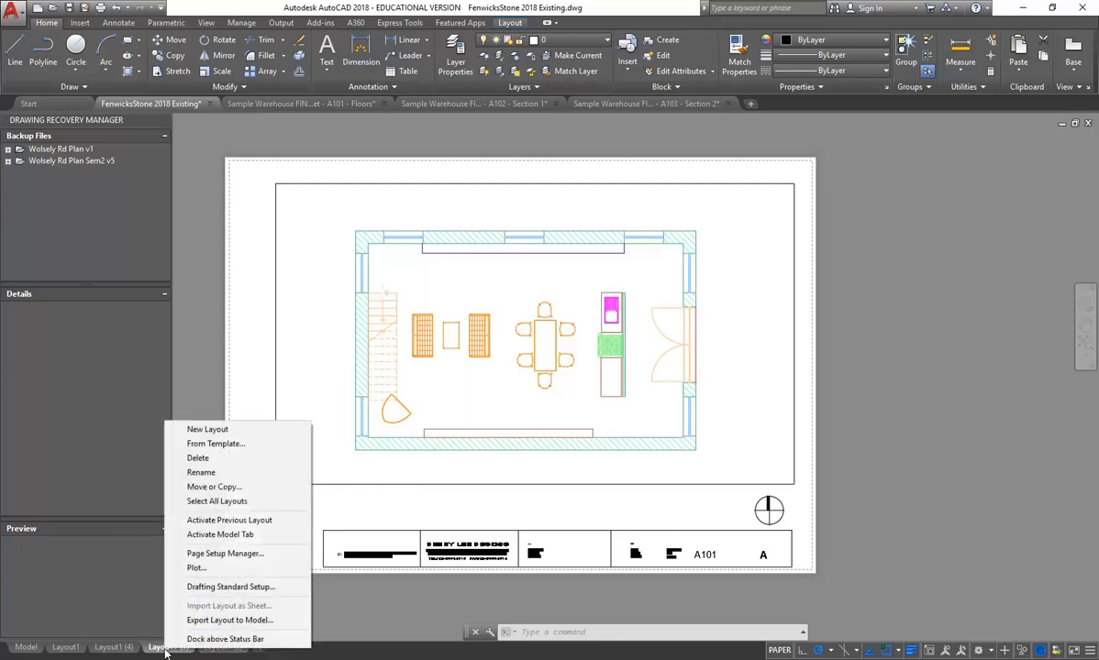
left_click(201, 473)
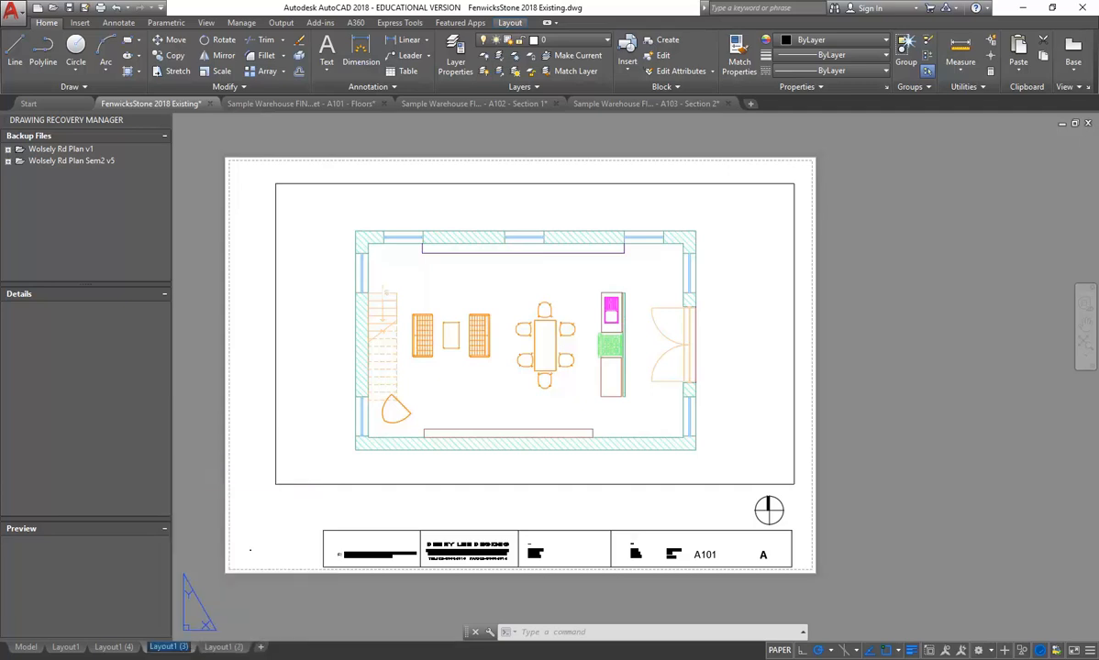
type("pROPOSED")
key("BackSpace")
key("BackSpace")
key("BackSpace")
key("BackSpace")
key("BackSpace")
key("BackSpace")
key("BackSpace")
key("BackSpace")
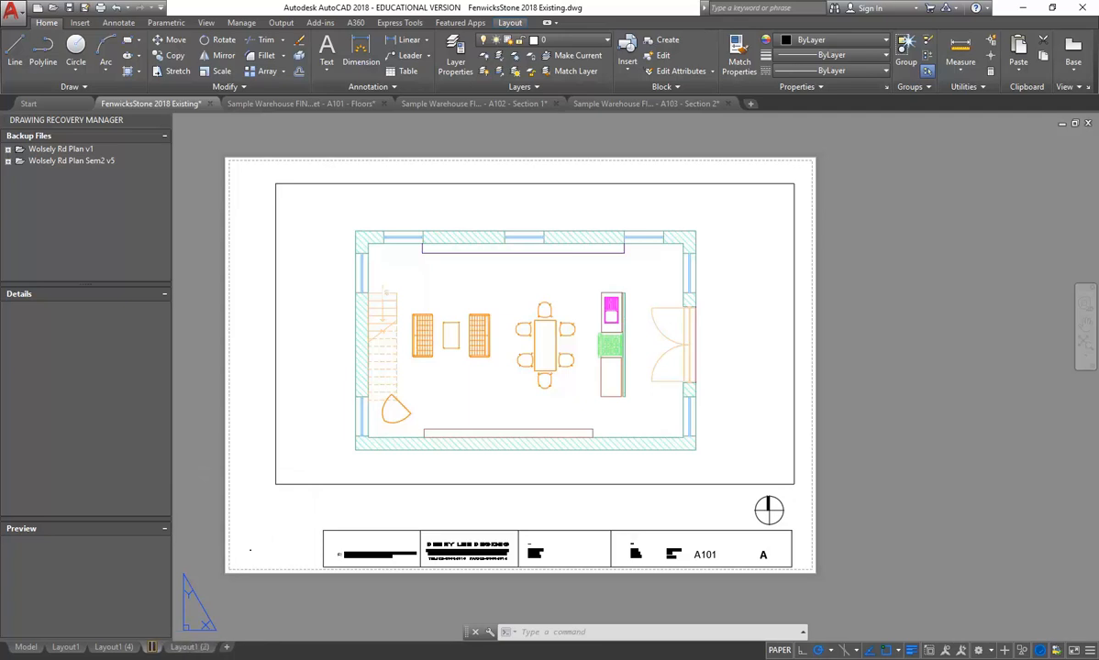
type("Propo")
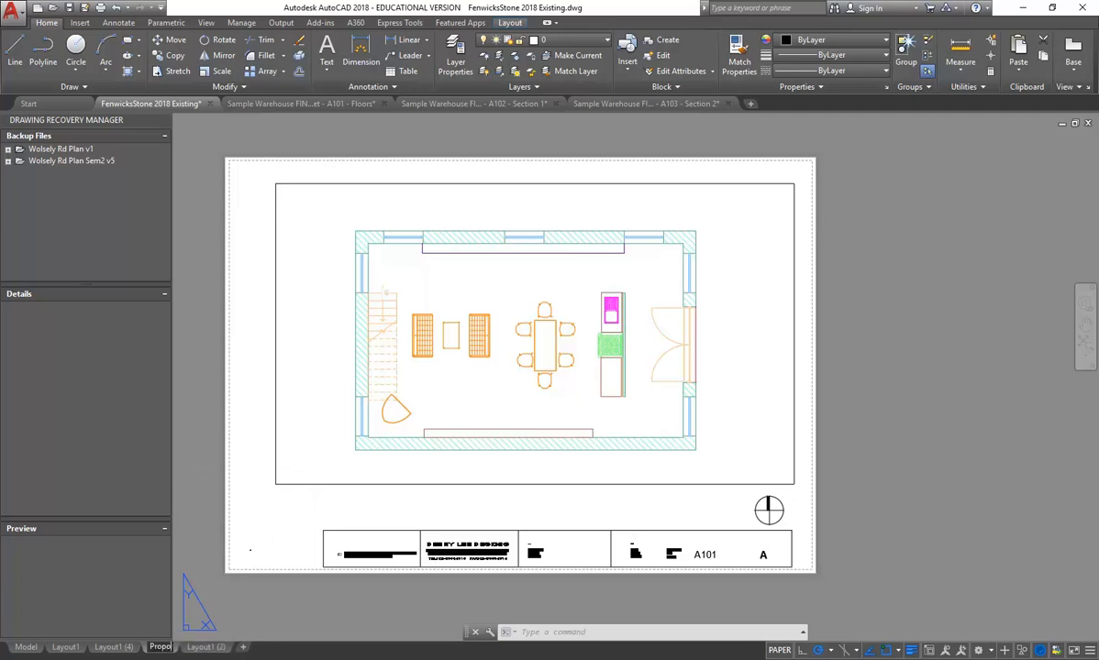
type("sed Plan")
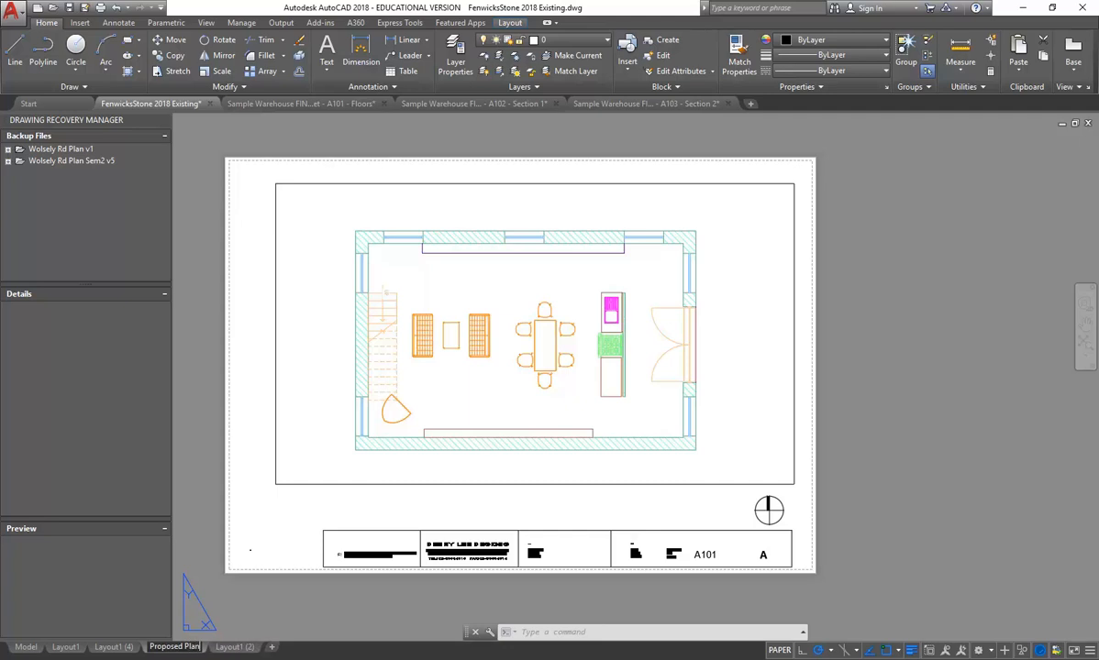
key("BackSpace")
key("BackSpace")
key("BackSpace")
key("BackSpace")
key("BackSpace")
type("GF Plan")
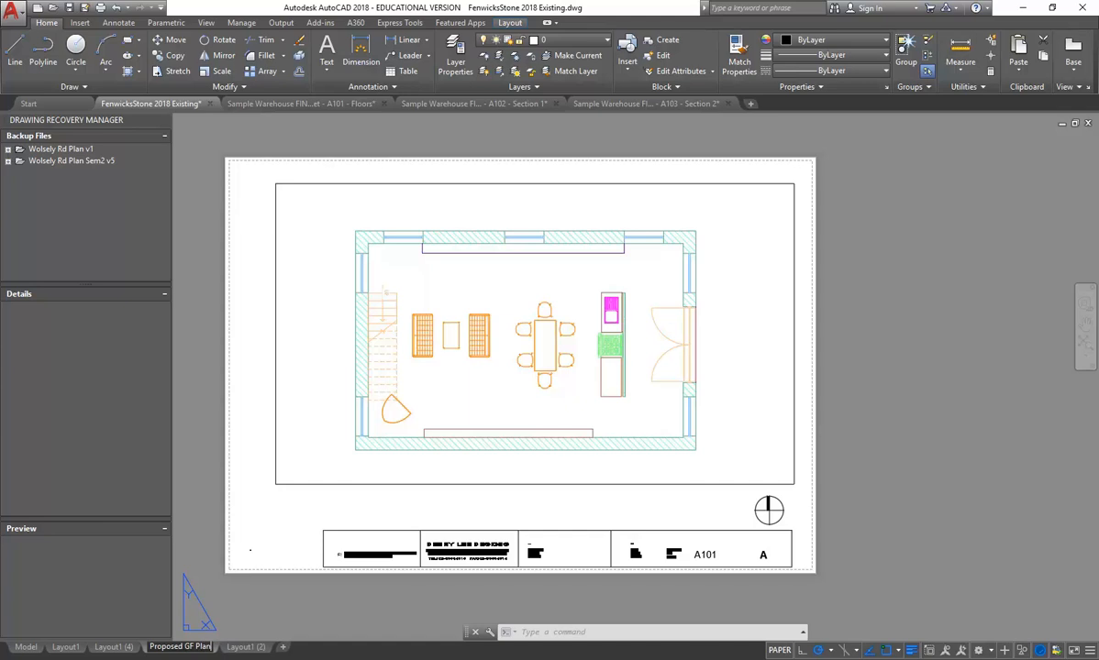
key("Return")
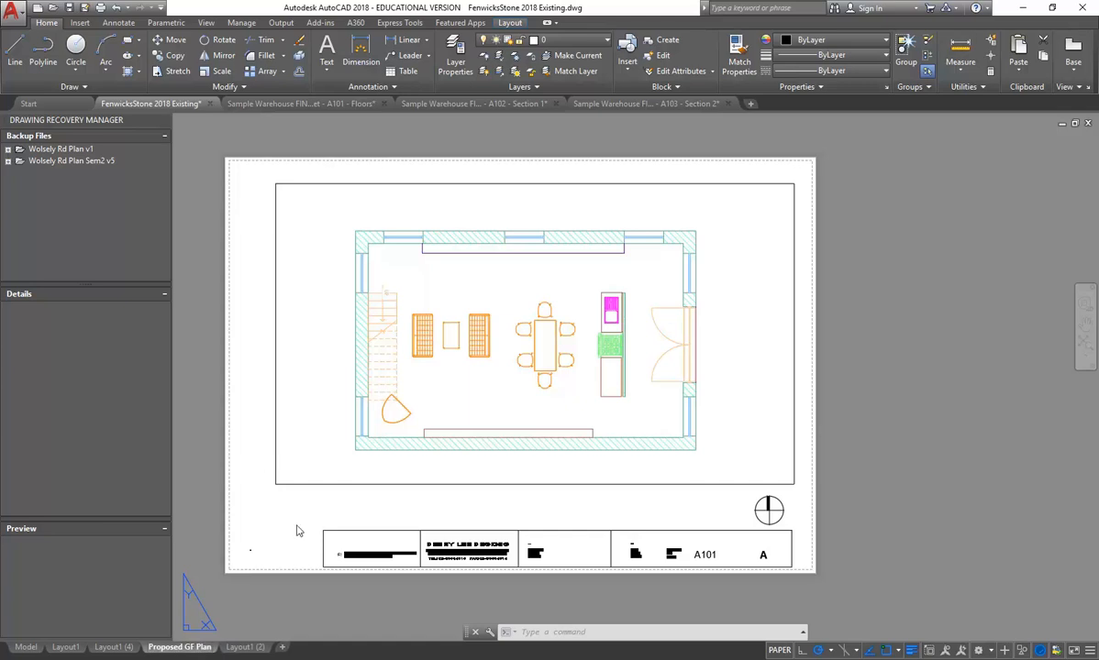
Create a copy of the Proposed GF Plan layout and place it before Layout1 (2)
right_click(183, 647)
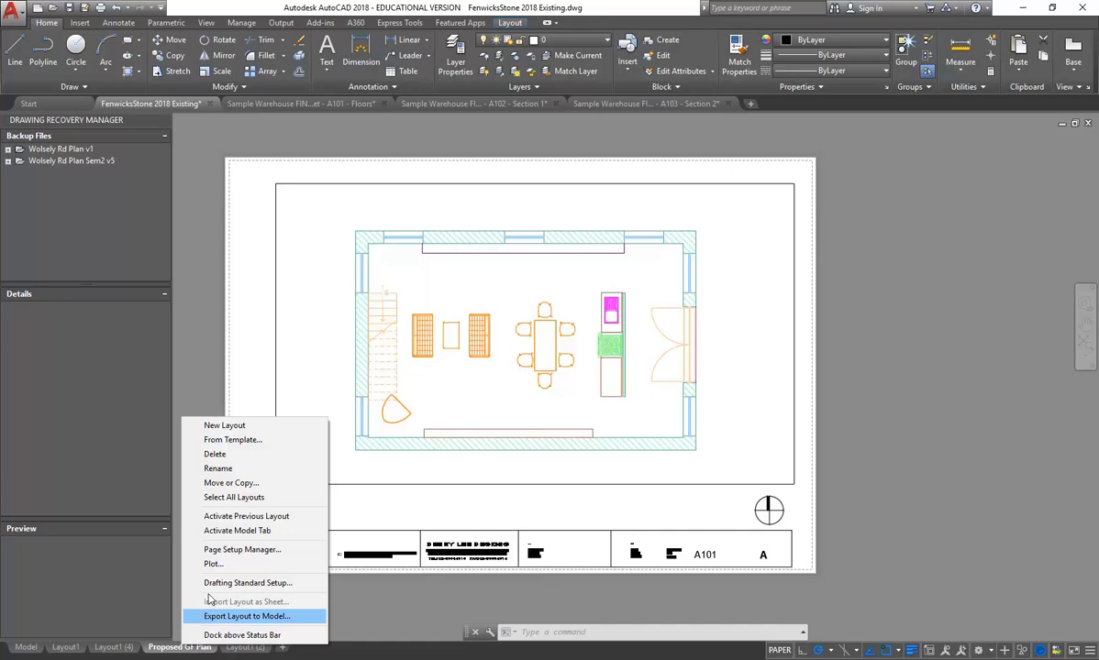
left_click(233, 483)
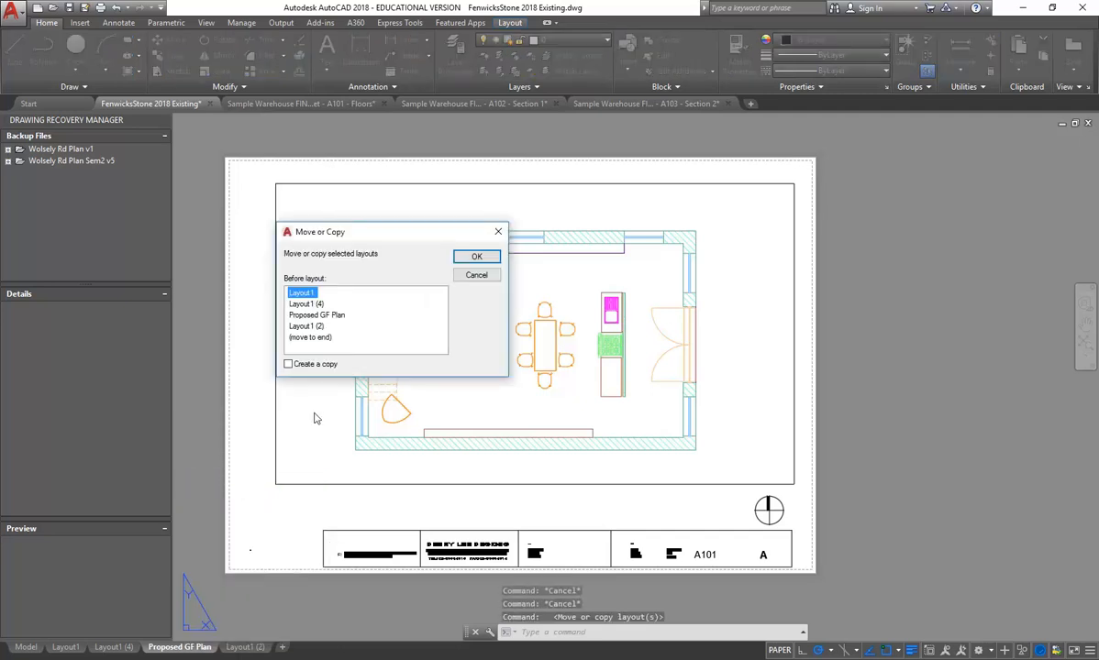
left_click(288, 364)
left_click(316, 315)
left_click(306, 326)
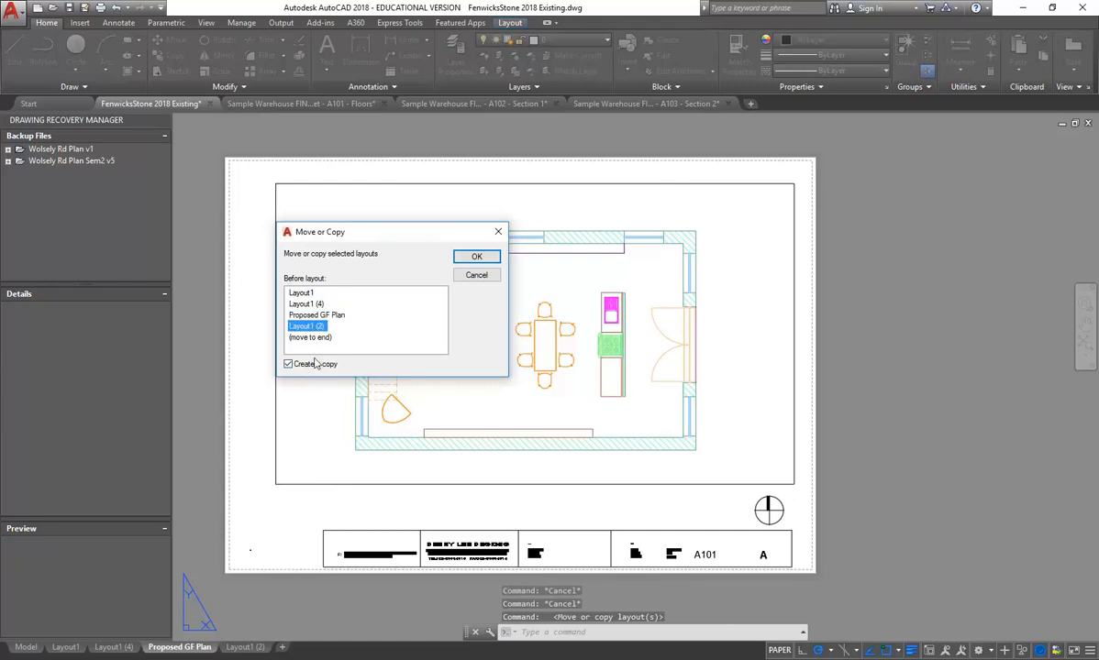
left_click(293, 315)
left_click(294, 326)
left_click(477, 256)
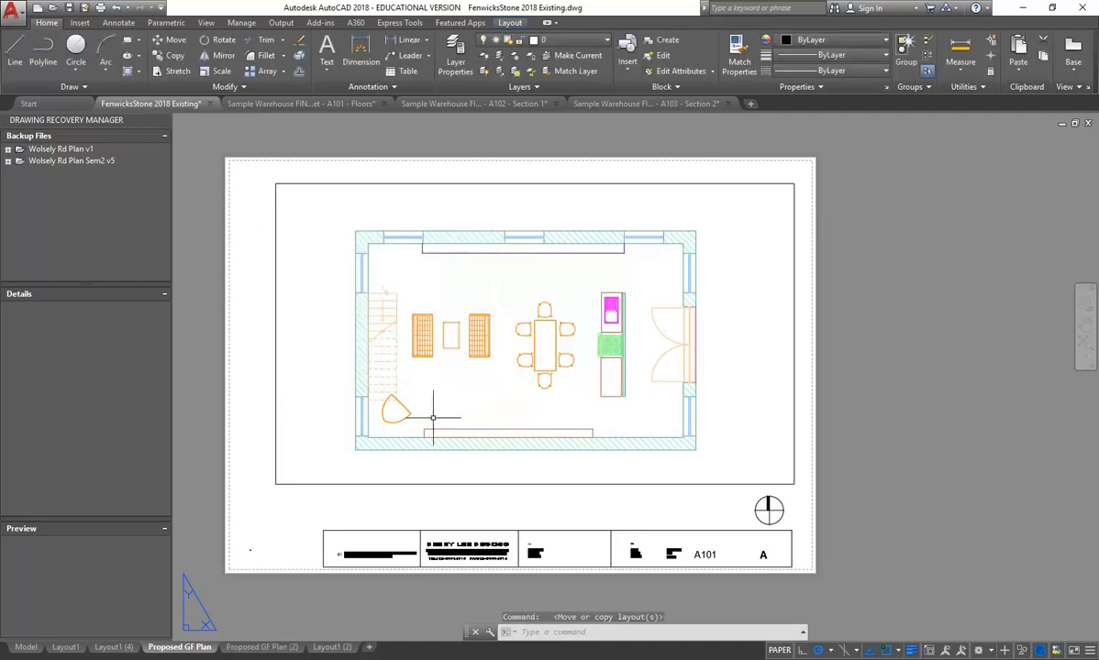
Activate the viewport in the copied Proposed GF Plan layout and rename that layout as "Proposed GF RCP"
left_click(262, 647)
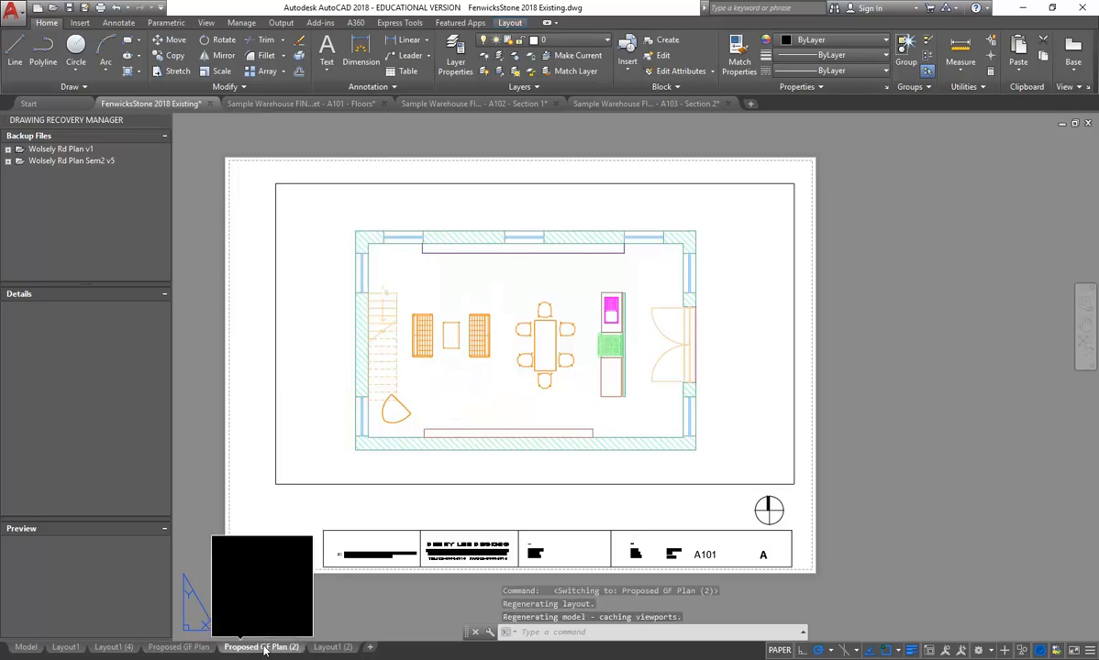
double_click(474, 371)
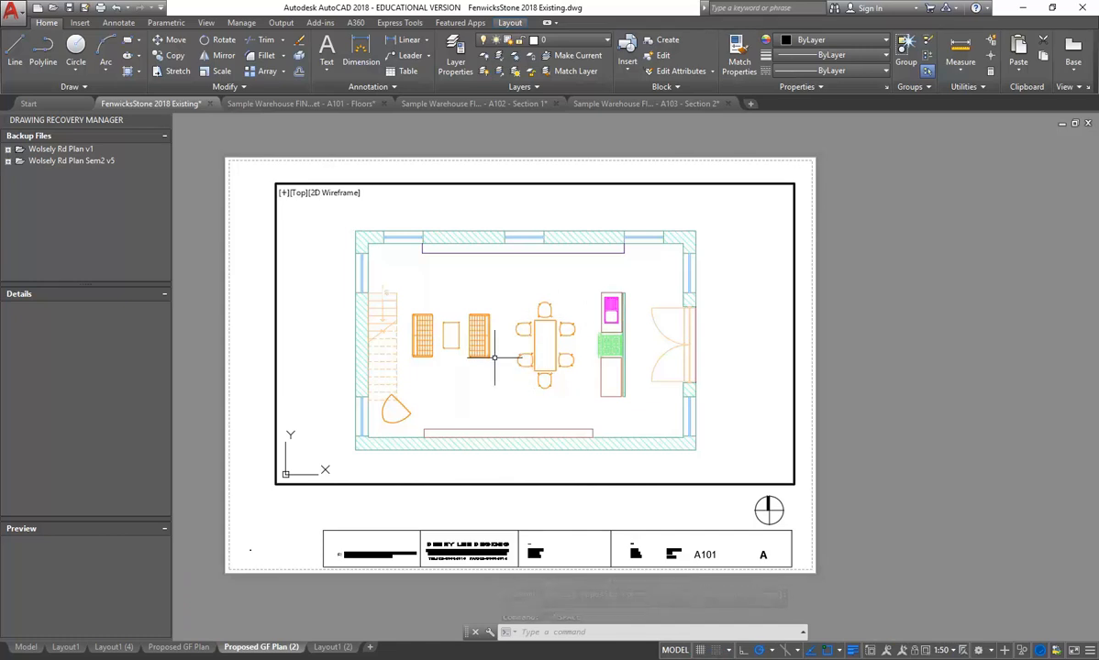
right_click(261, 647)
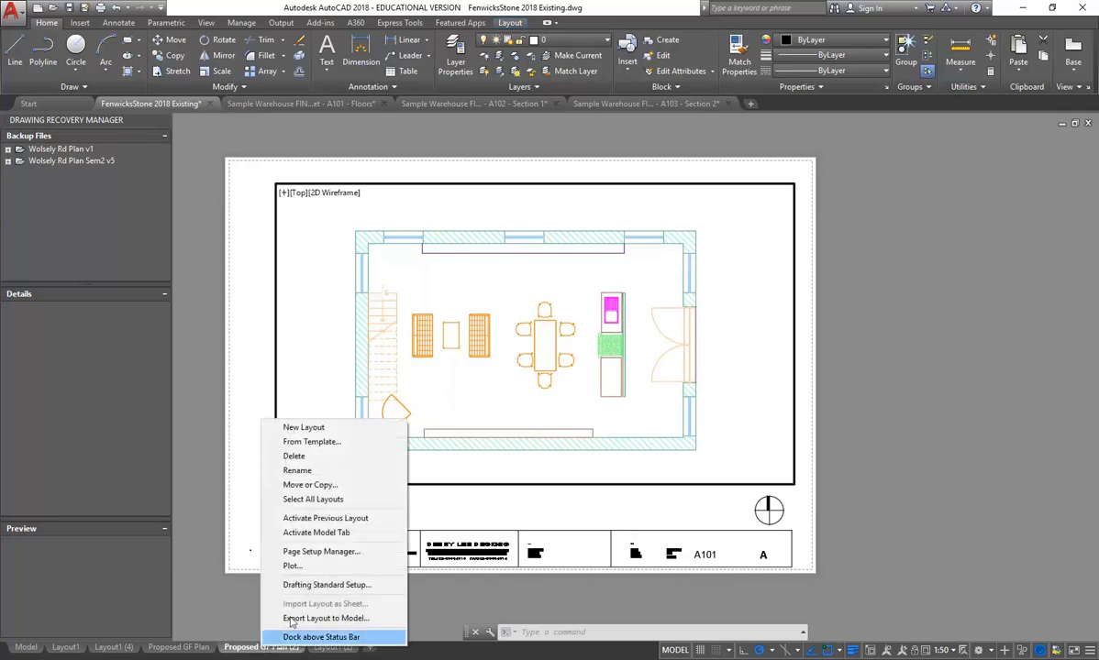
left_click(312, 472)
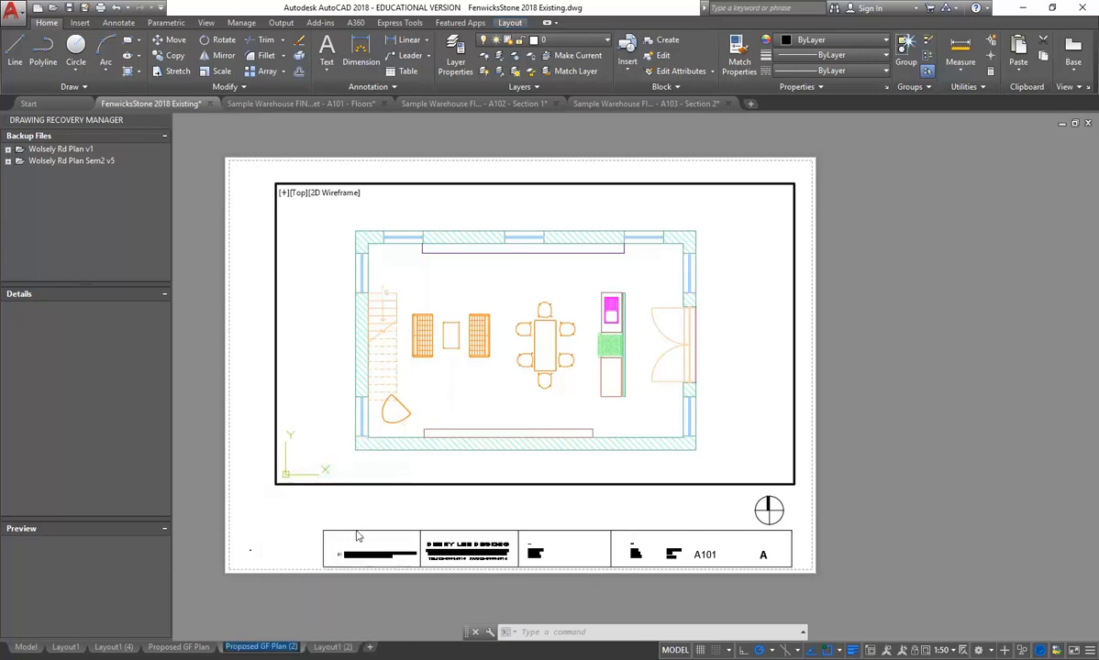
left_click(272, 647)
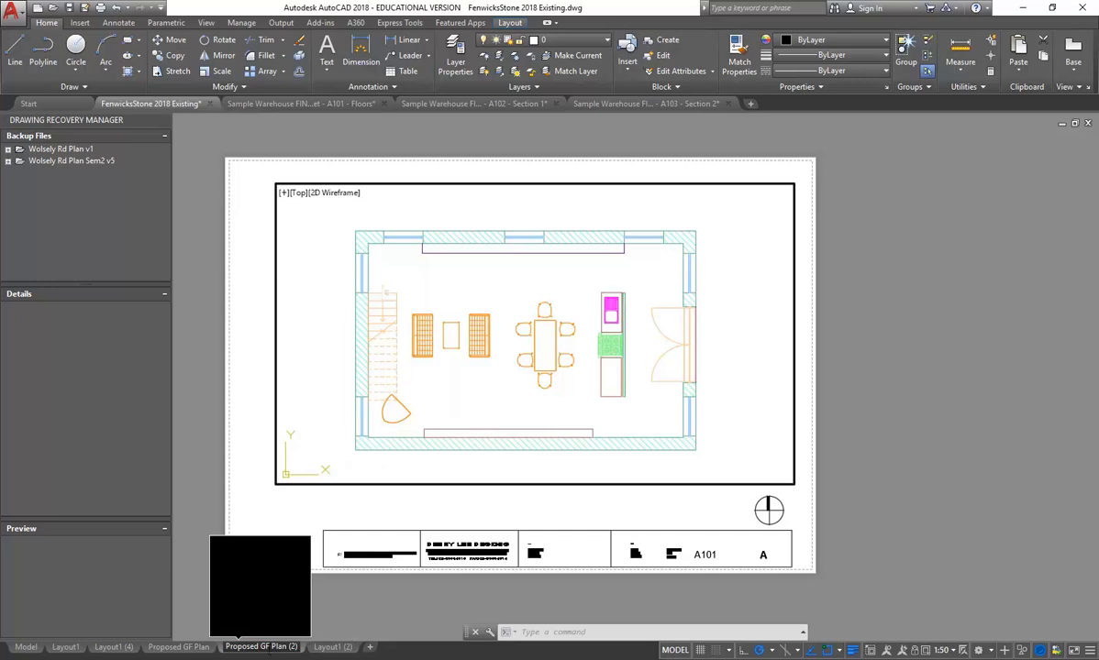
left_click_drag(271, 649, 295, 651)
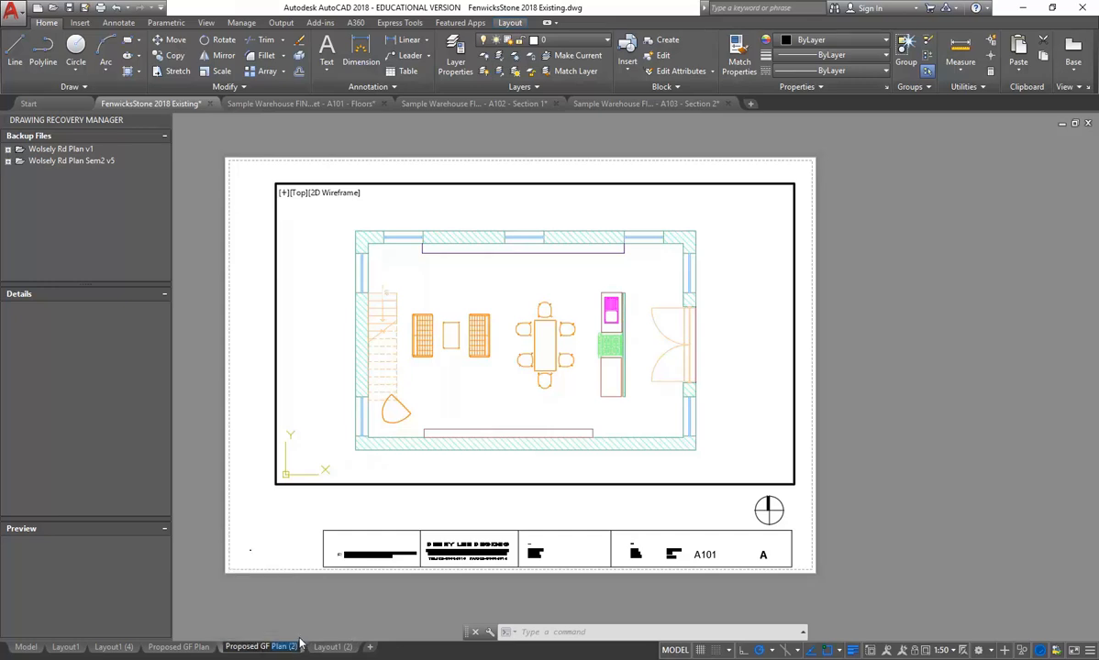
type("RCP")
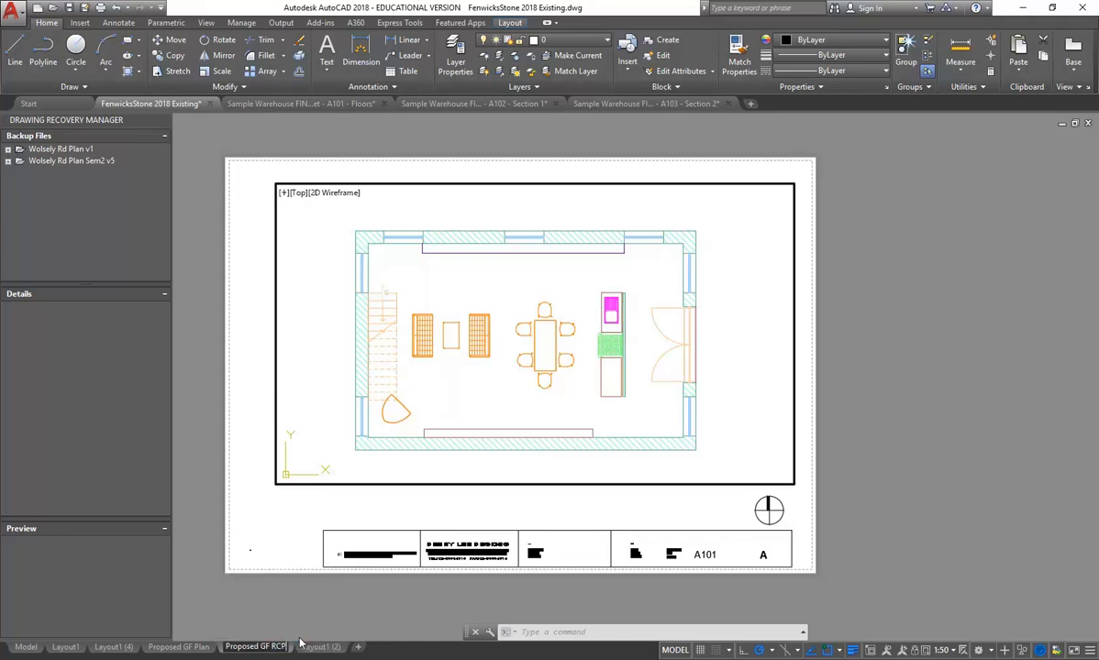
key("Return")
left_click(349, 325)
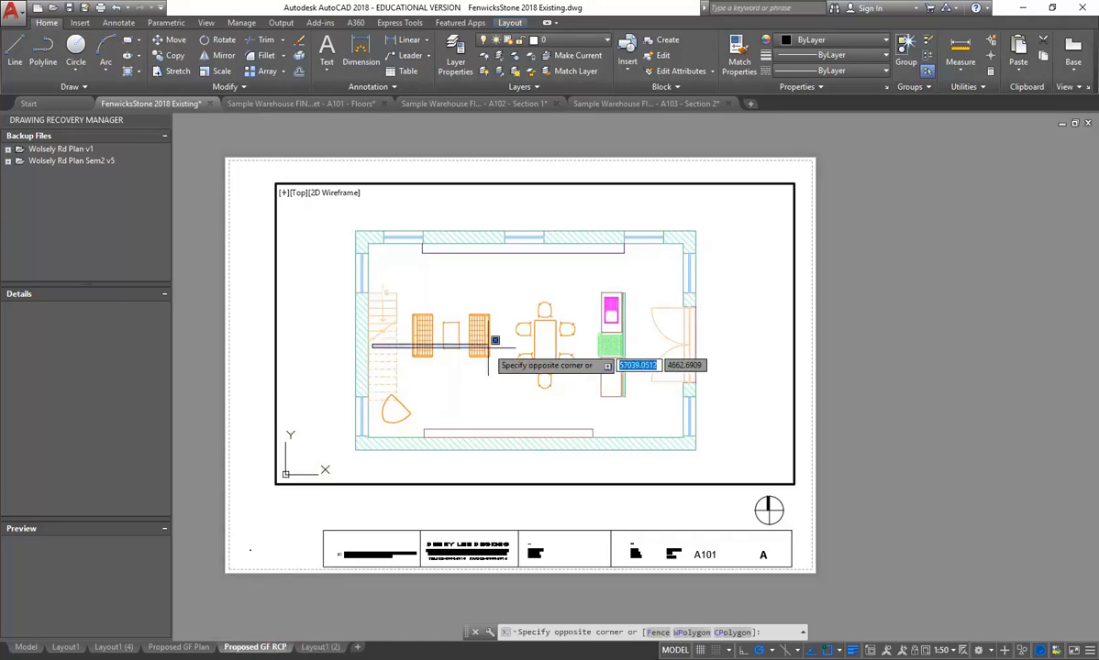
left_click(476, 390)
key("Escape")
key("Escape")
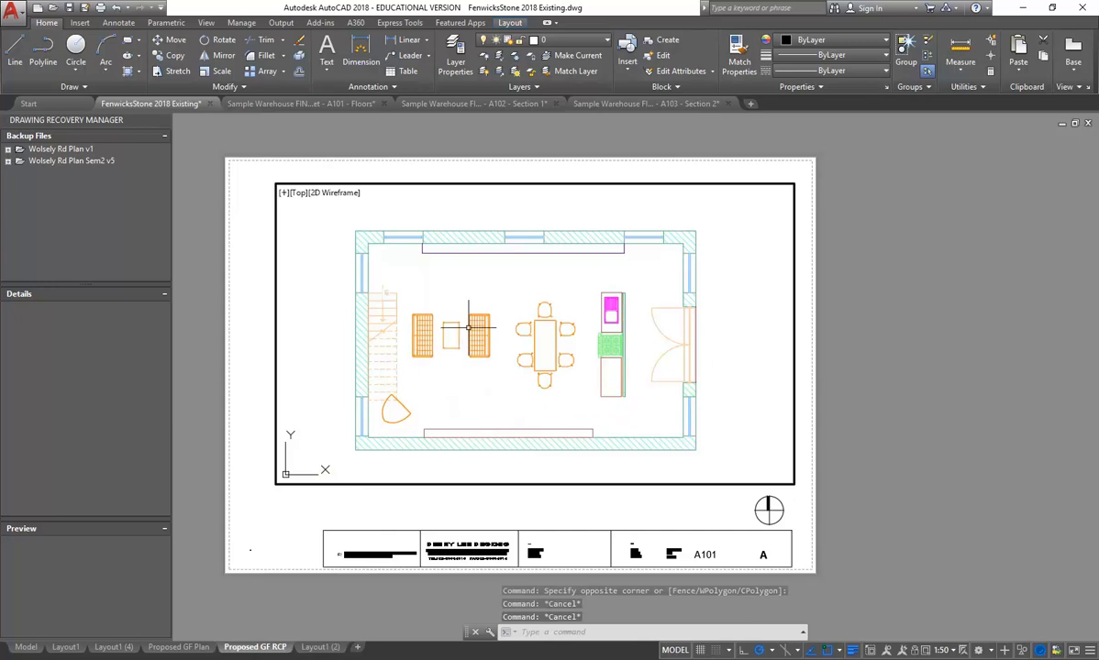
Freeze the furniture layer I-FURN only in the current viewport of the Proposed GF RCP layout
left_click(470, 325)
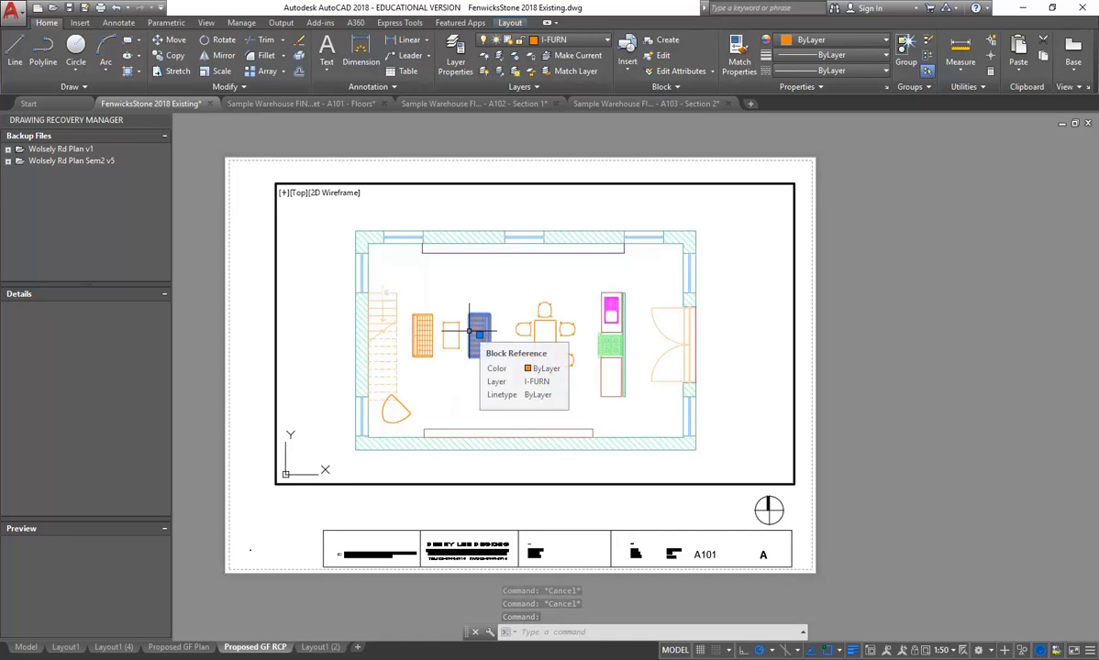
left_click(561, 40)
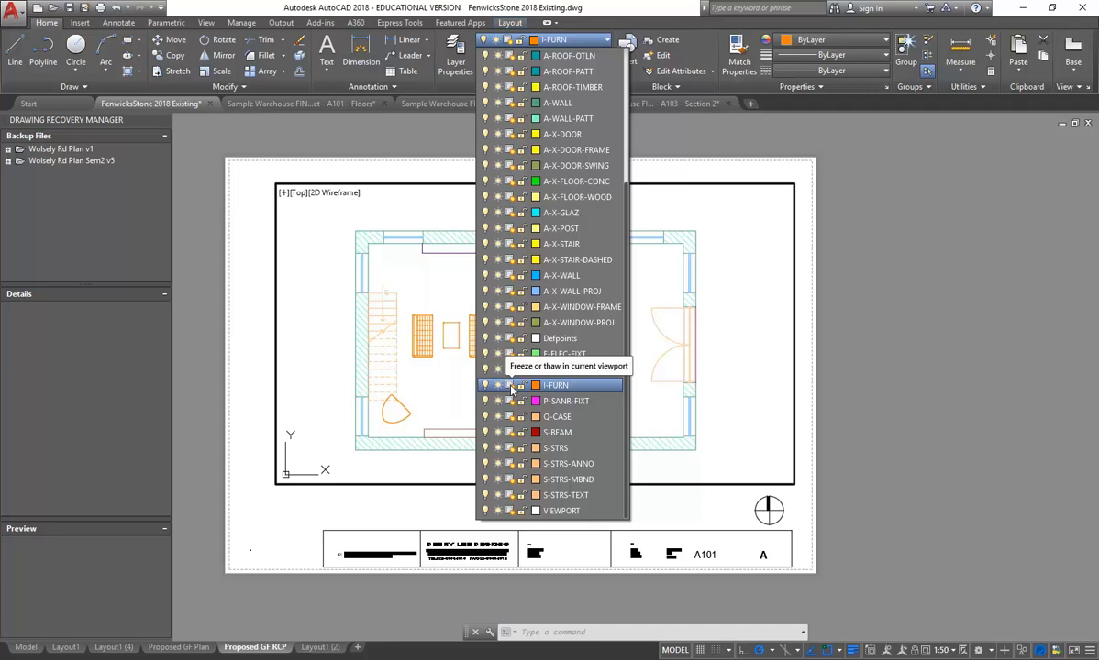
left_click(511, 387)
left_click(419, 362)
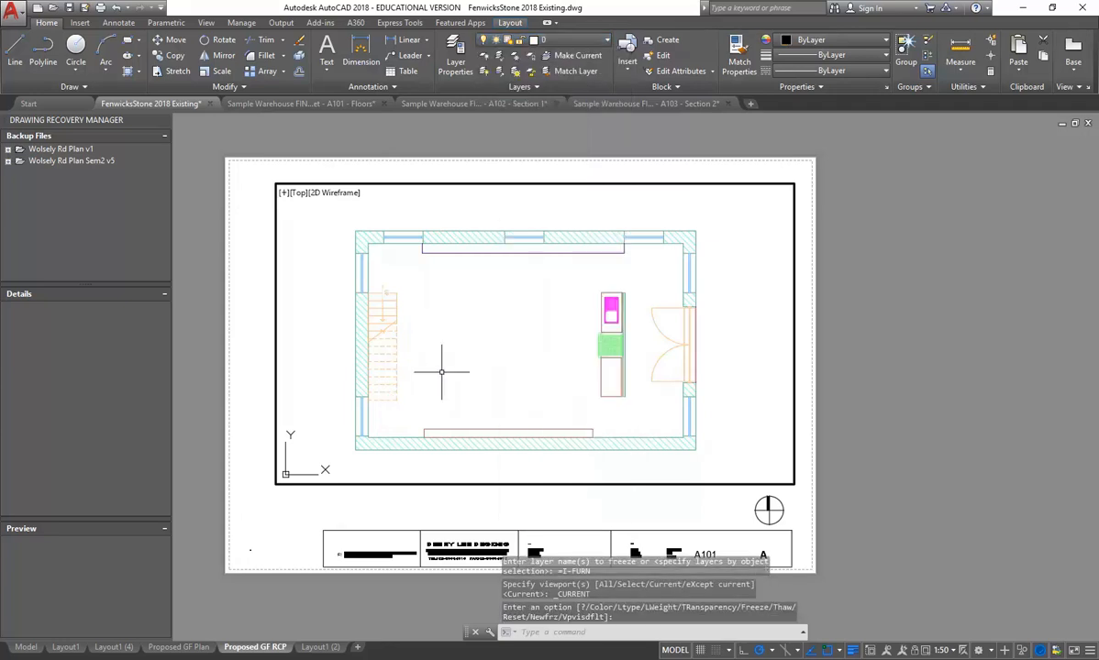
Freeze layers A-GENM and A-FLOR, used by the units along the lower and upper walls, in the current viewport of Proposed GF RCP
left_click(468, 433)
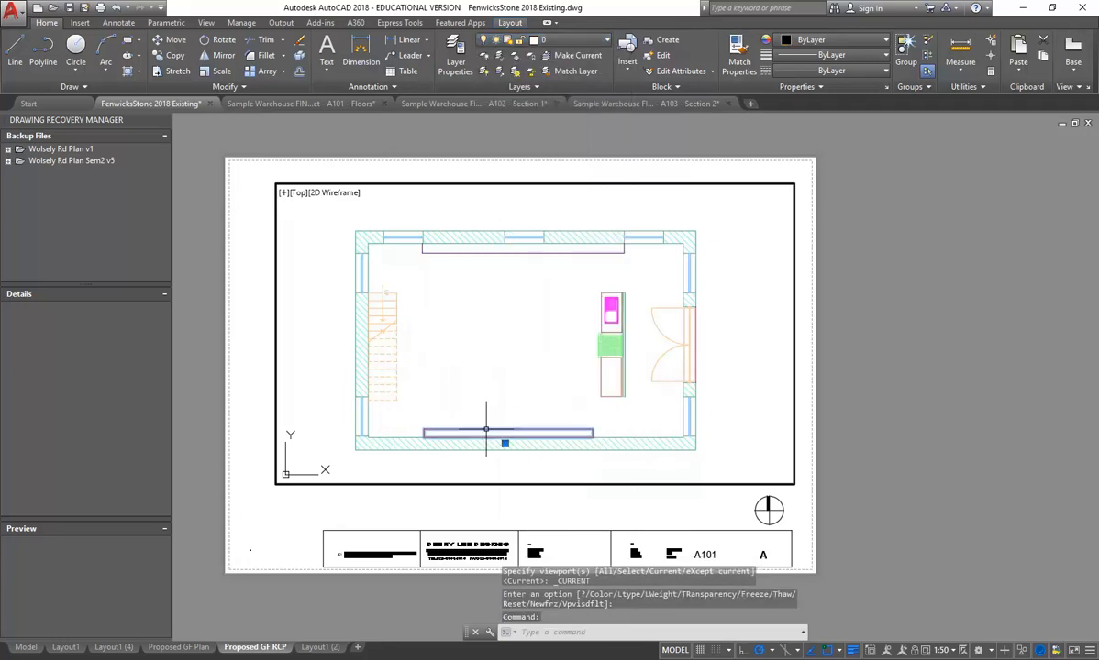
left_click(577, 43)
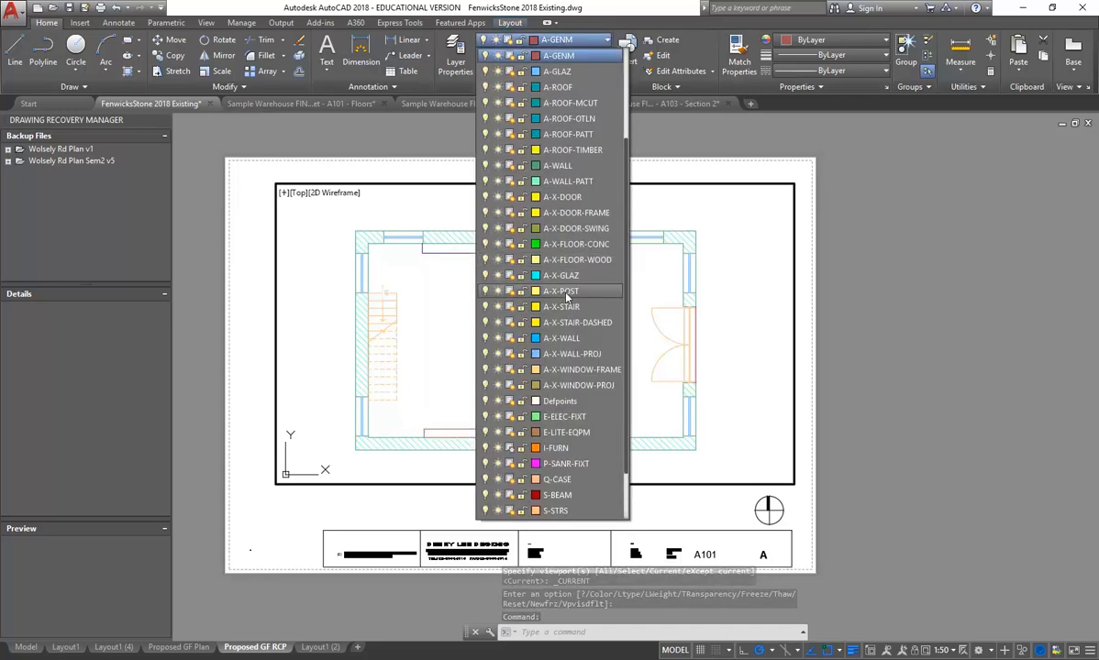
left_click(514, 56)
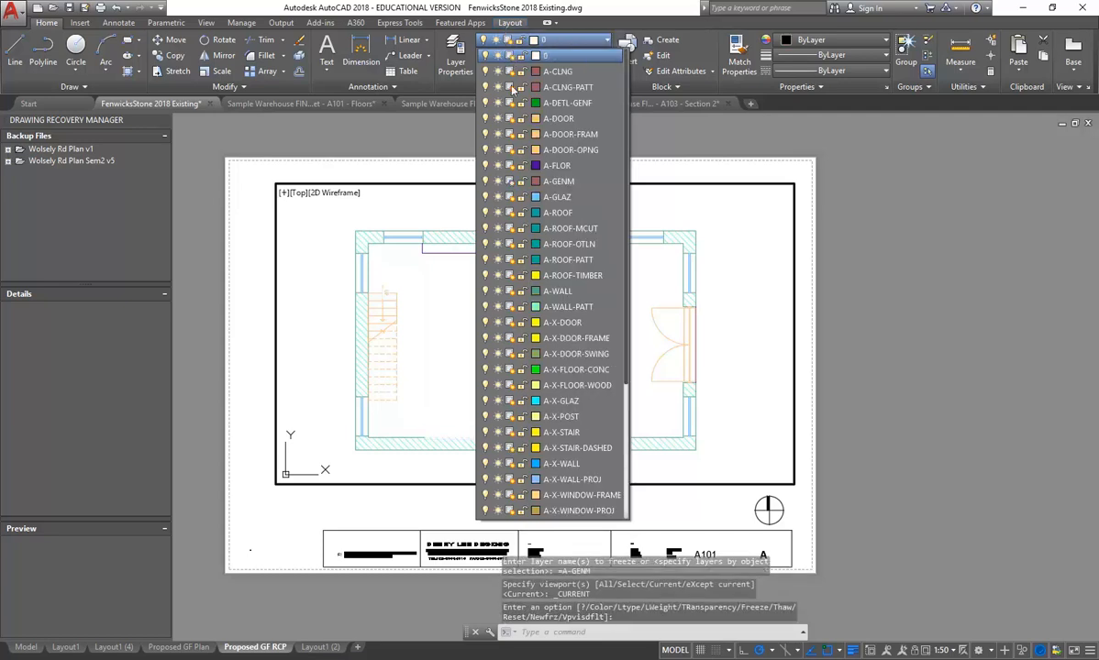
left_click(469, 253)
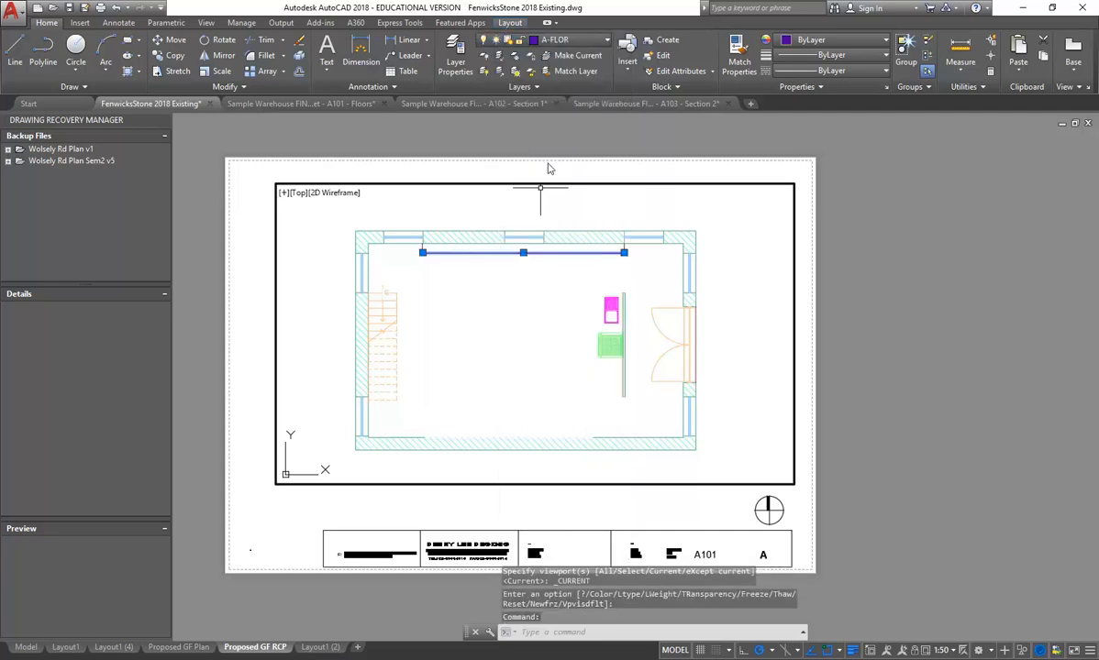
left_click(569, 41)
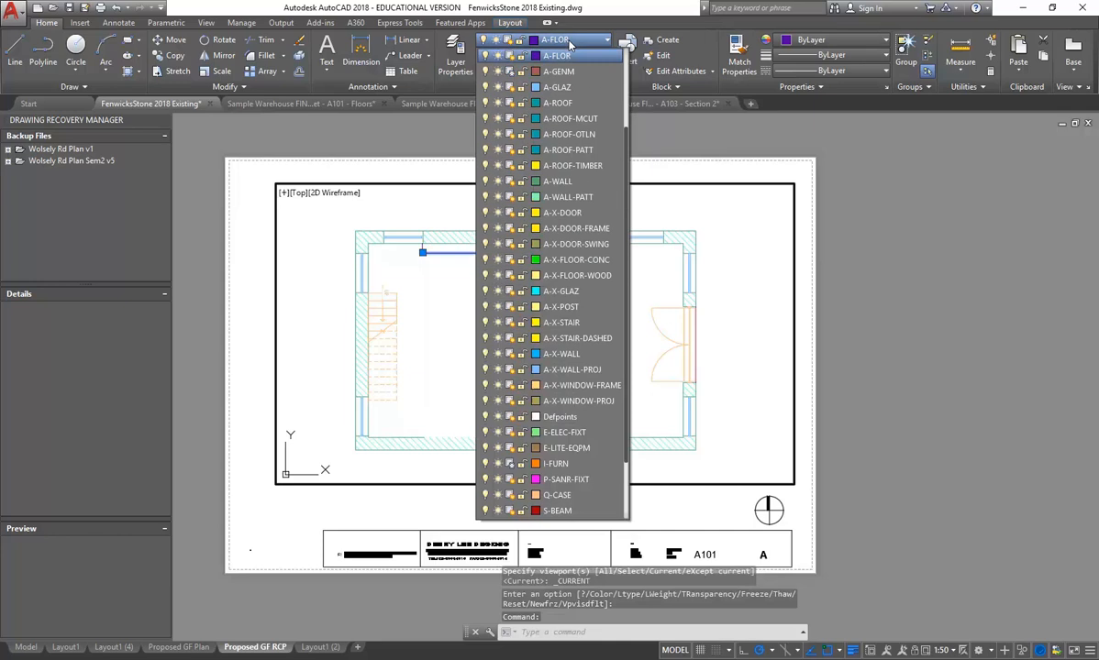
left_click(513, 56)
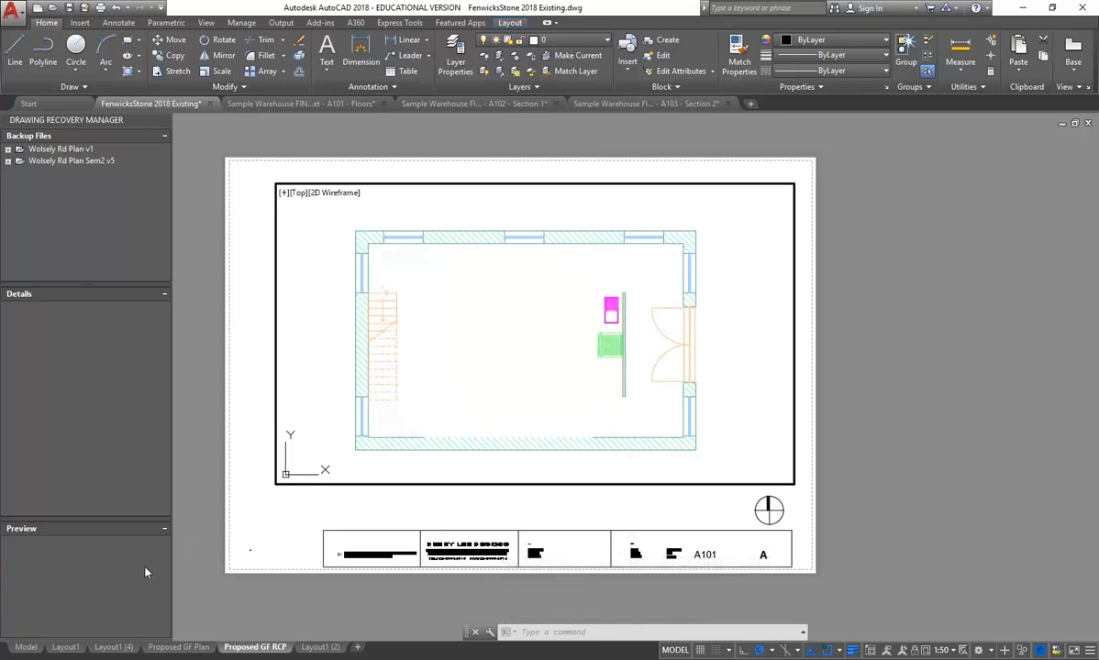
Compare the furniture and fittings shown in Proposed GF Plan, Proposed GF RCP and the ground floor plan in model space
left_click(185, 648)
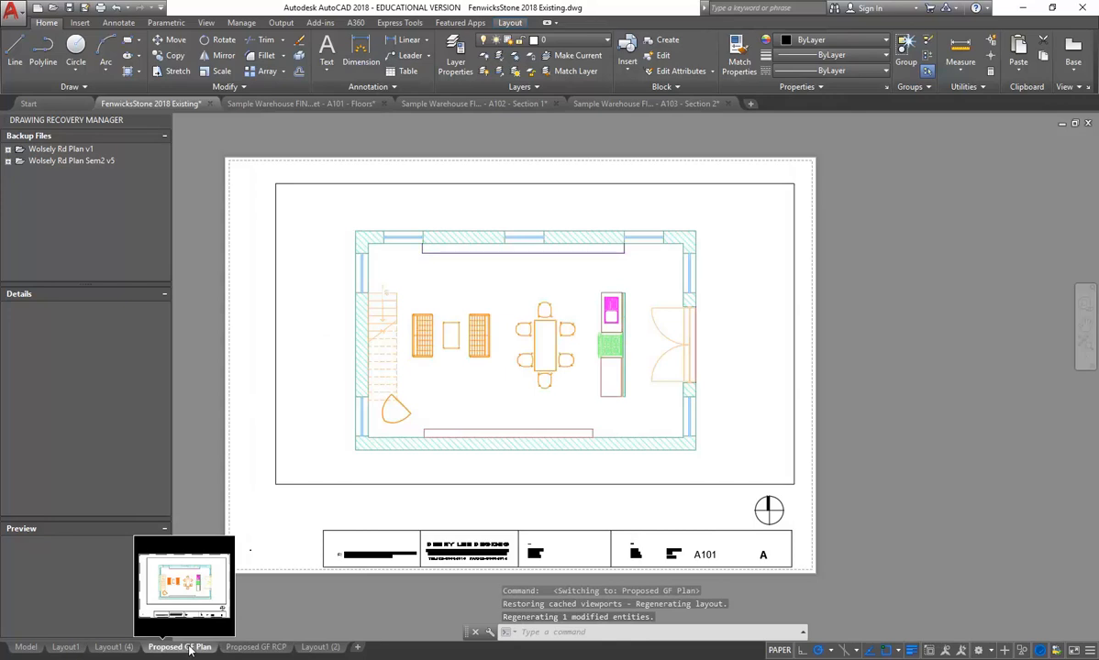
left_click(234, 647)
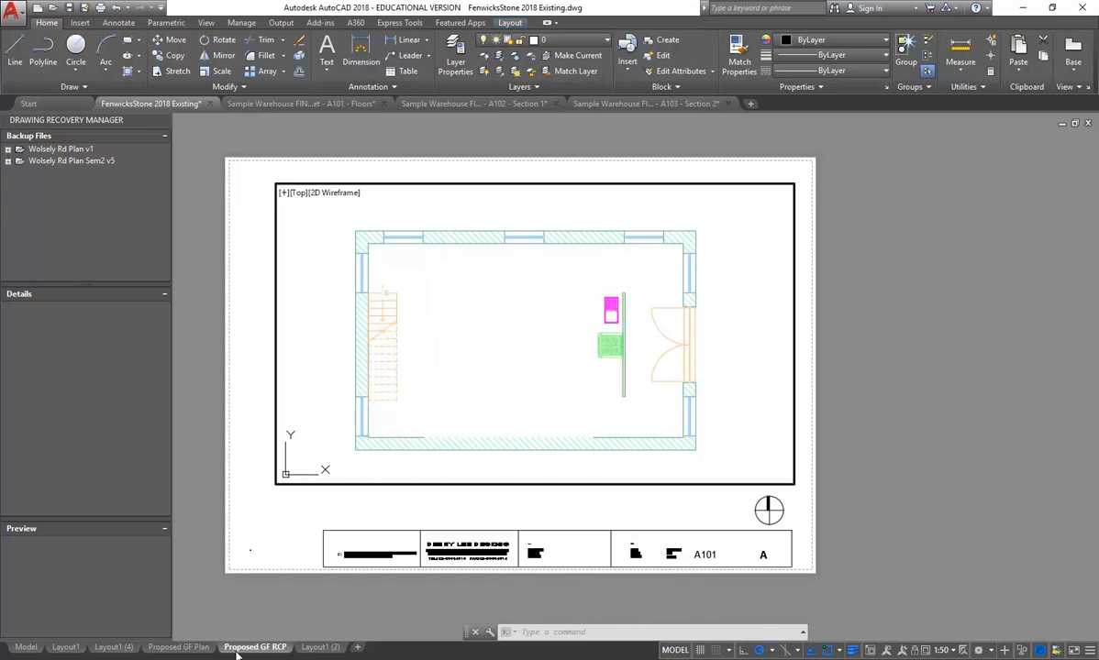
left_click(180, 647)
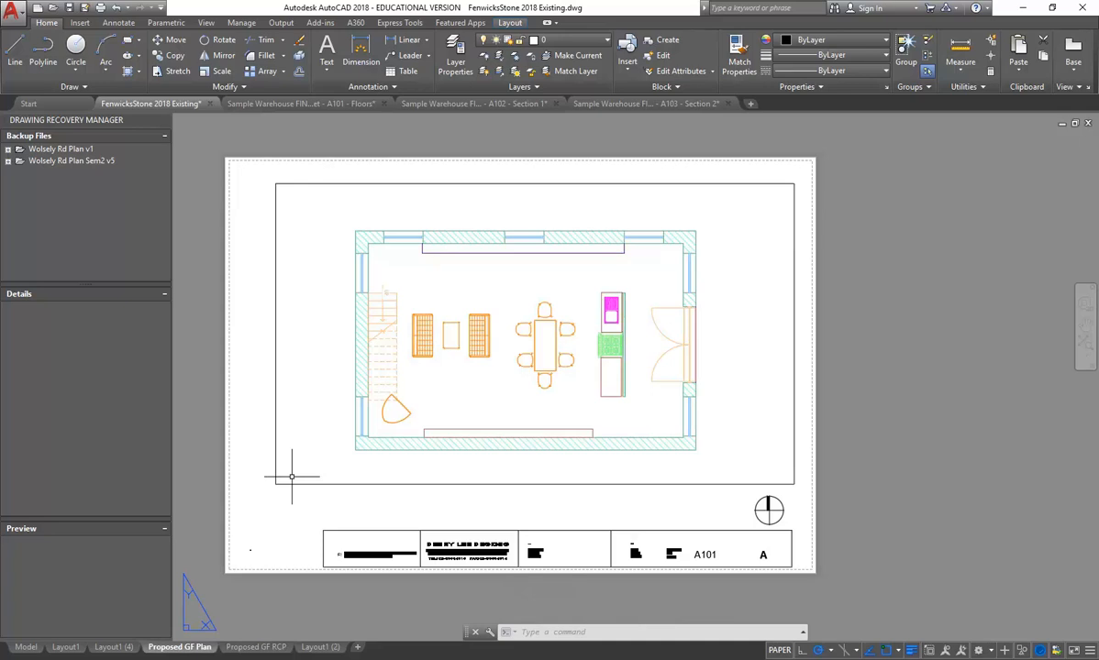
left_click(26, 647)
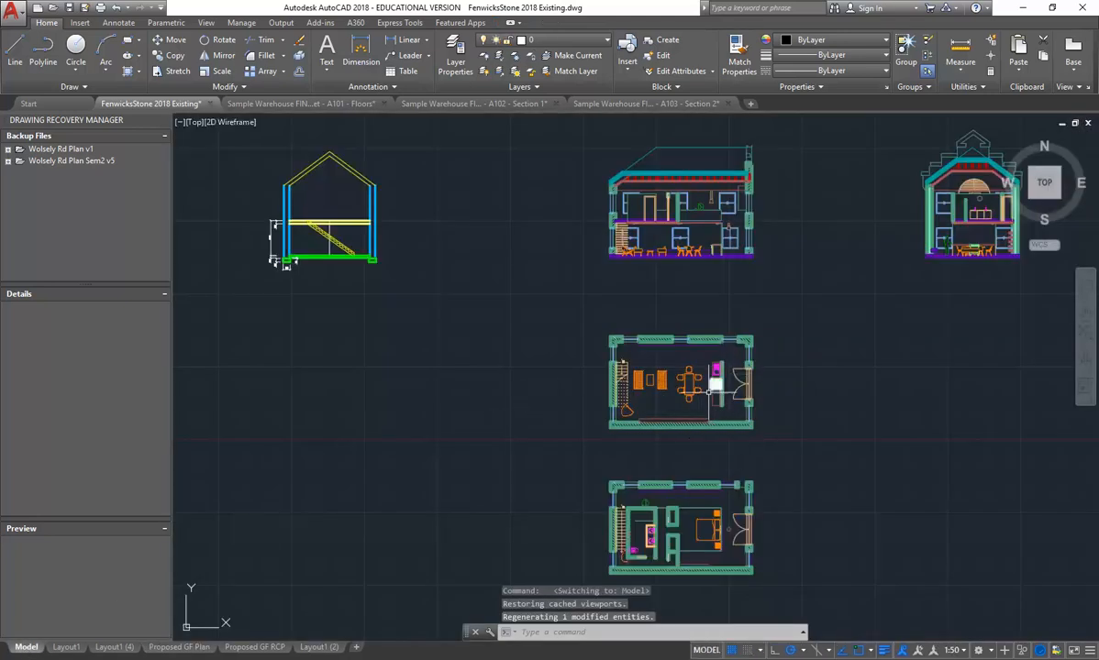
scroll(701, 385, "up", 3)
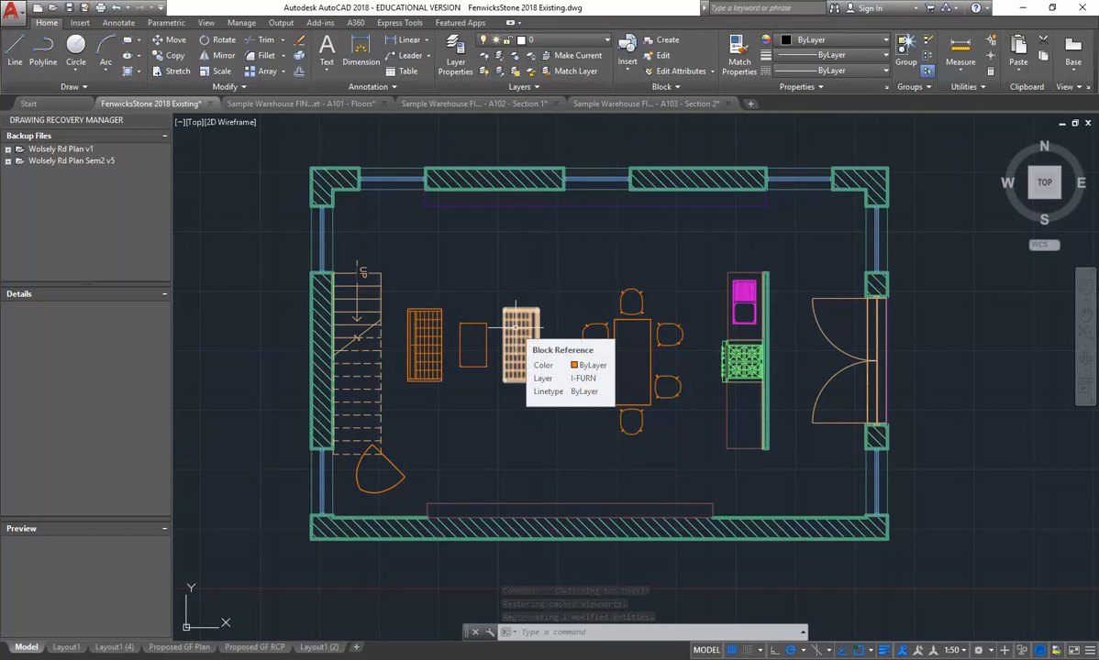
left_click(187, 650)
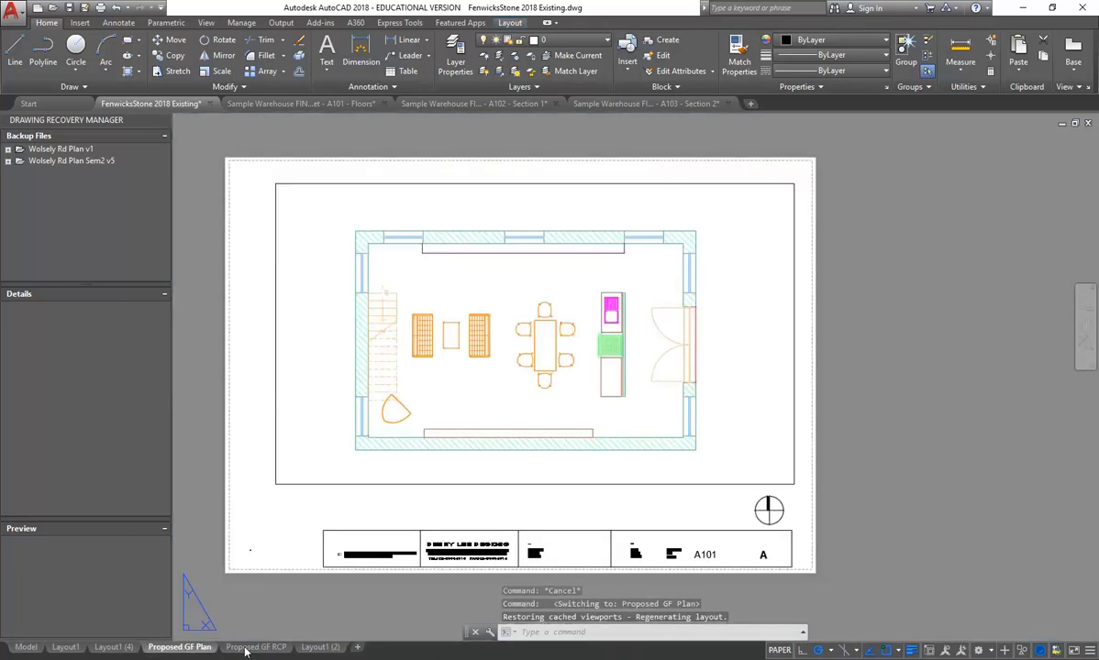
View the Proposed GF RCP layout, then switch to the assessment guide in Internet Explorer and read its reflected ceiling and bathroom plan requirements
left_click(246, 649)
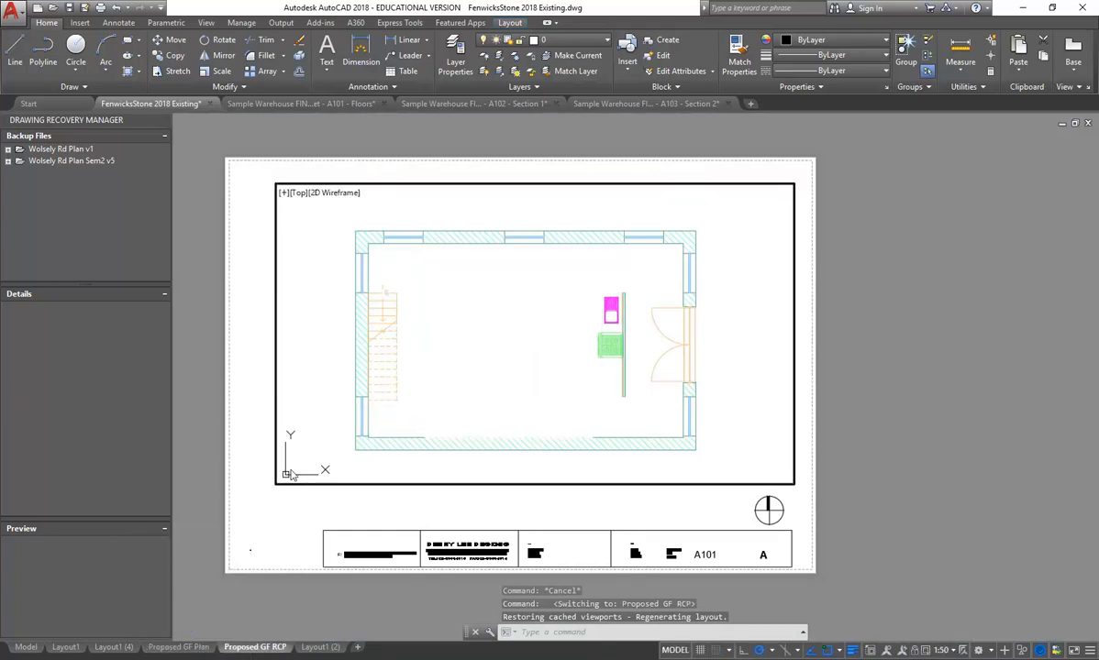
left_click(405, 346)
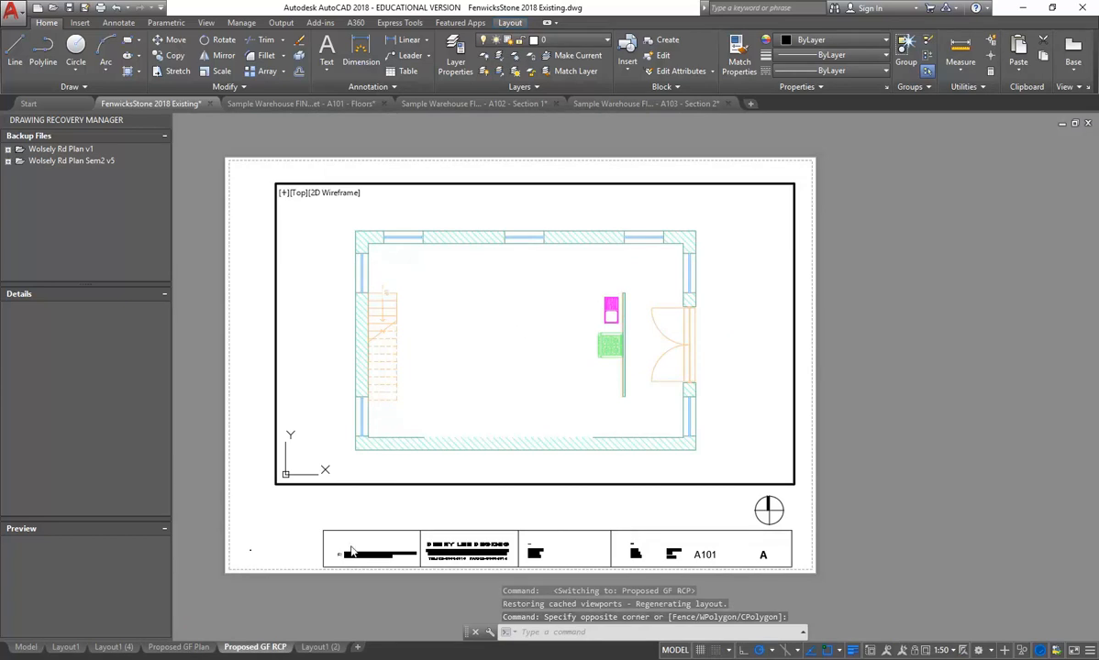
left_click(215, 658)
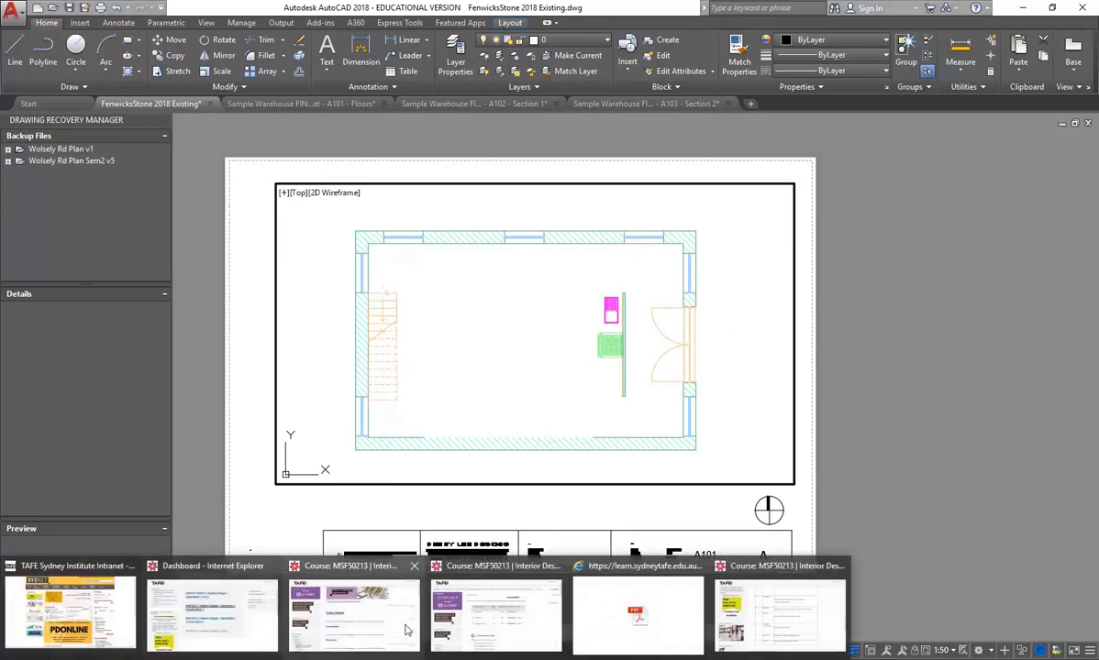
left_click(623, 610)
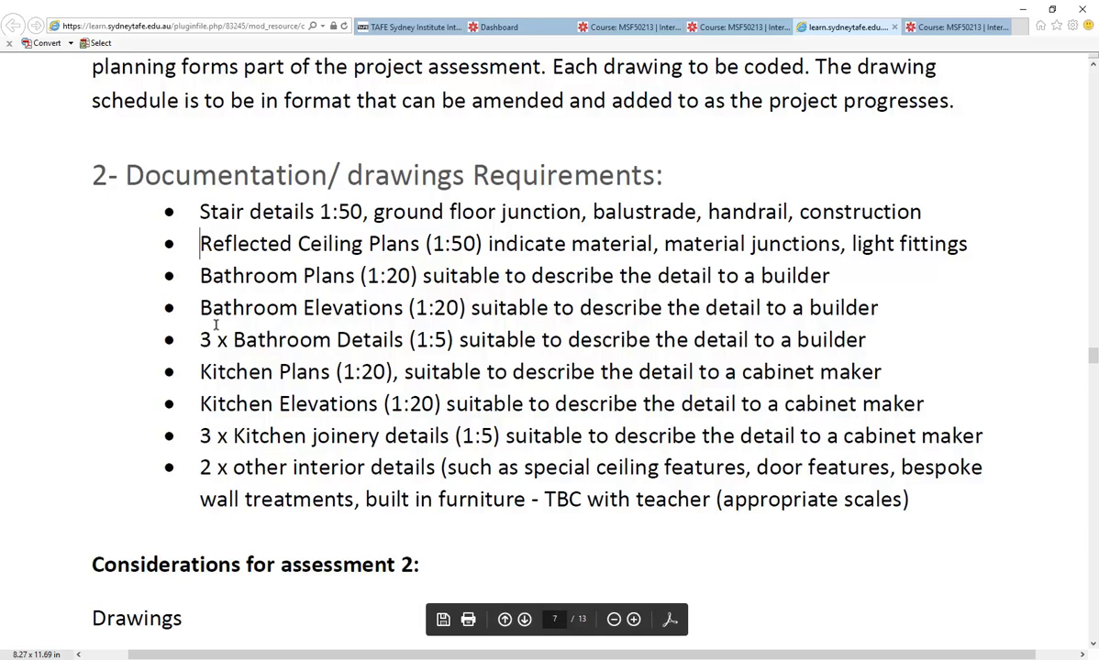
left_click_drag(202, 243, 420, 247)
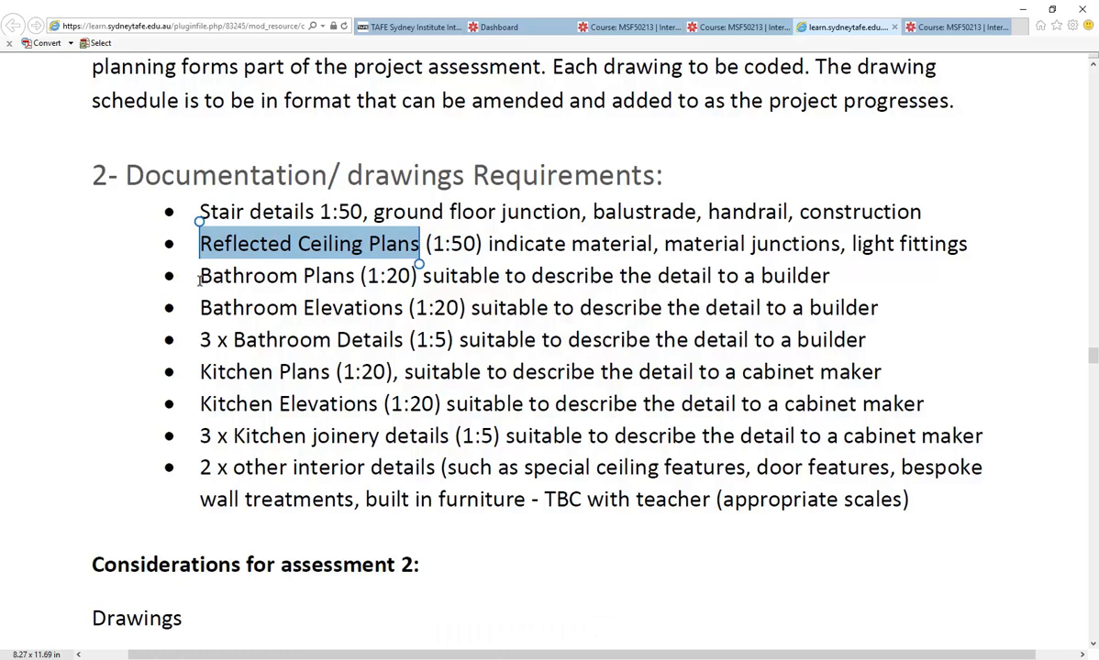
left_click_drag(201, 275, 807, 287)
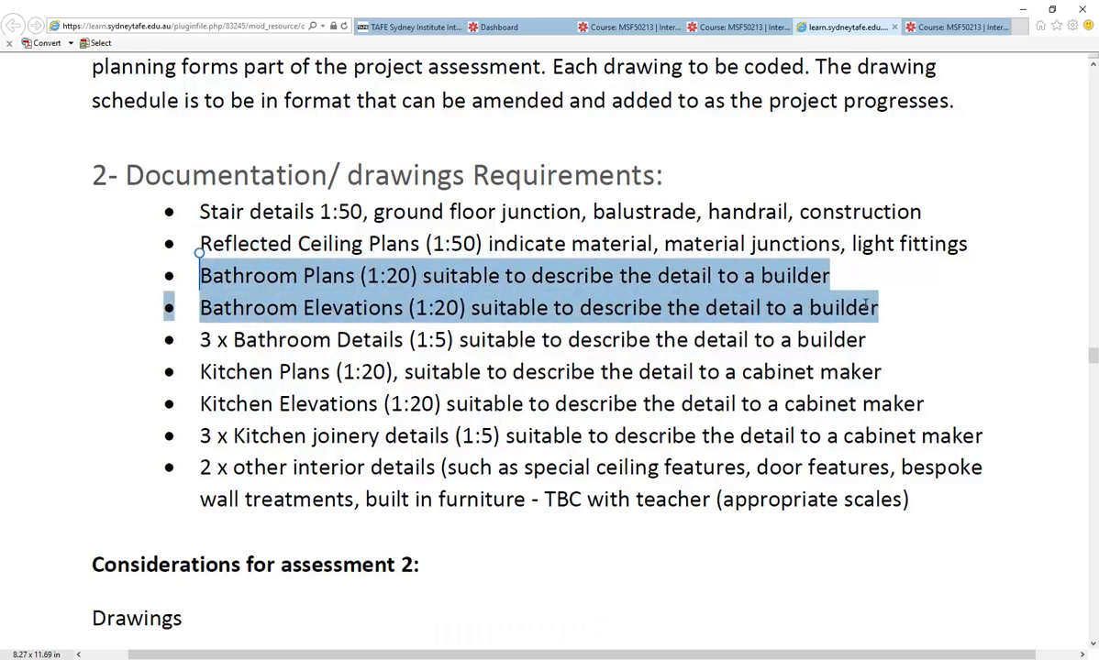
left_click(815, 286)
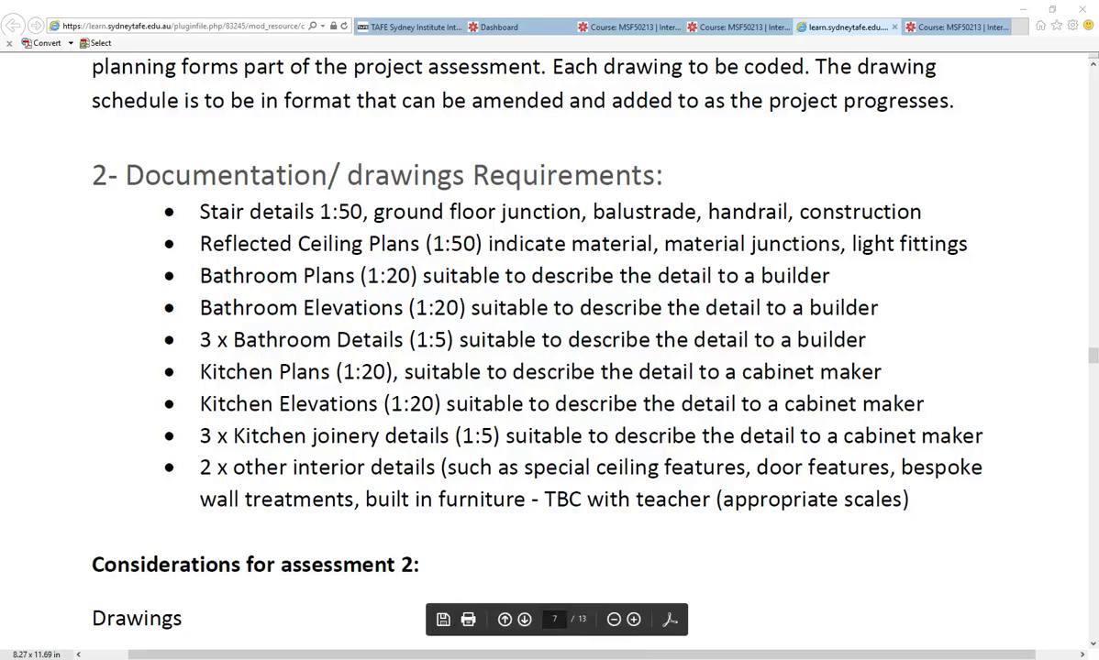
Switch back to the FenwicksStone 2018 Existing drawing in AutoCAD and examine the bathroom in the bedroom-level plan in model space
left_click(94, 659)
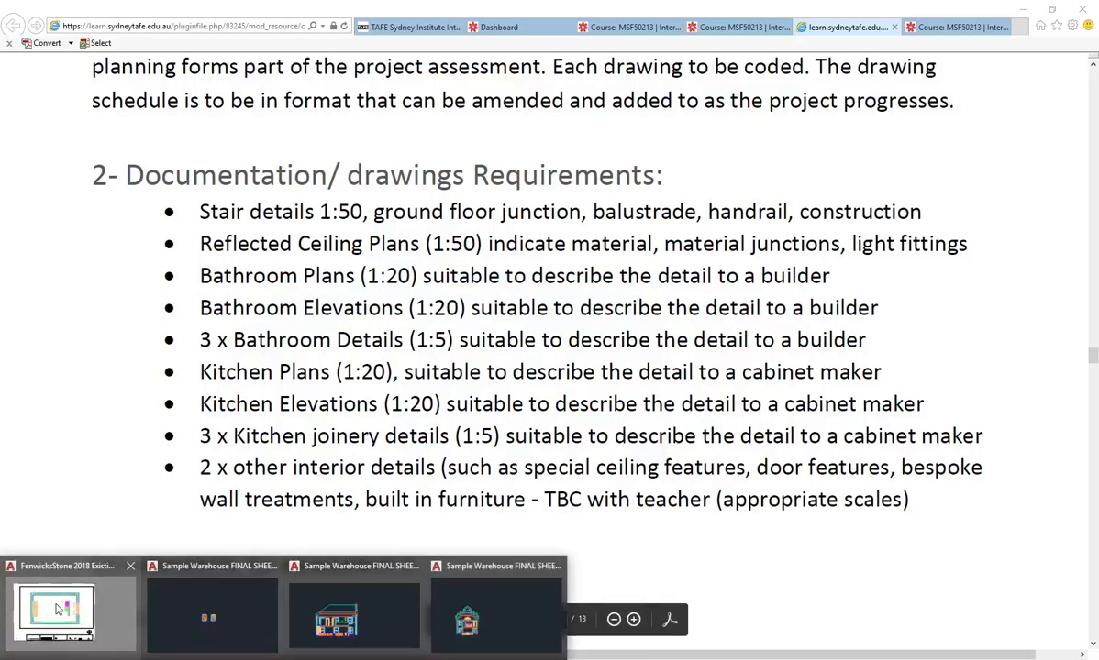
left_click(101, 606)
left_click(26, 646)
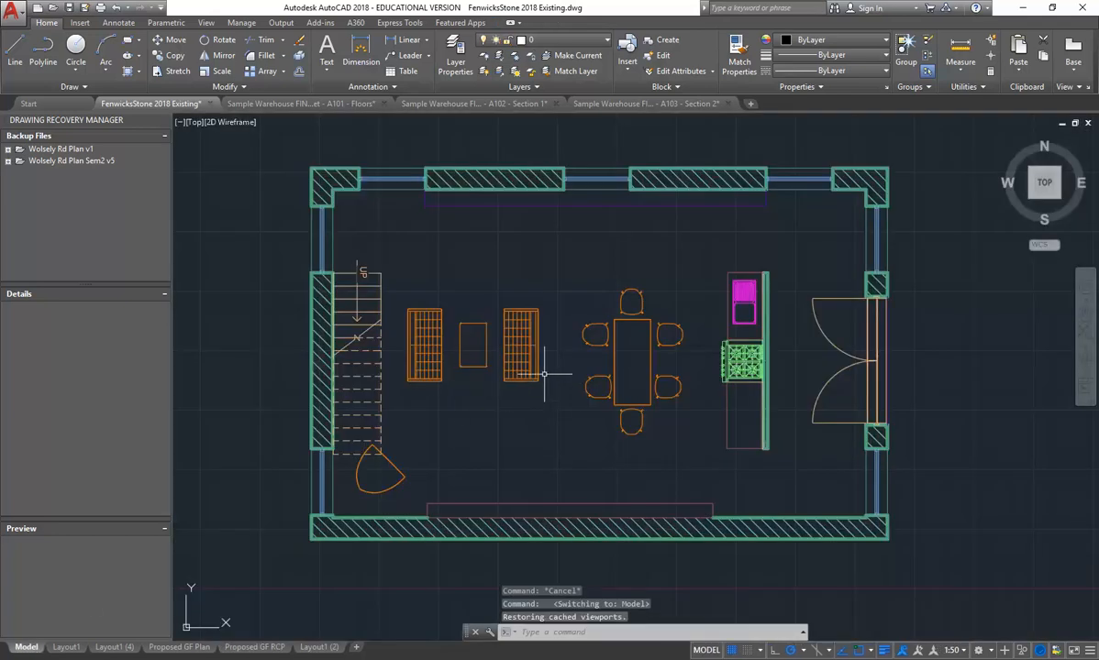
scroll(544, 373, "down", 6)
middle_click_drag(545, 374, 538, 263)
scroll(493, 441, "up", 4)
scroll(550, 361, "up", 2)
middle_click_drag(550, 360, 481, 375)
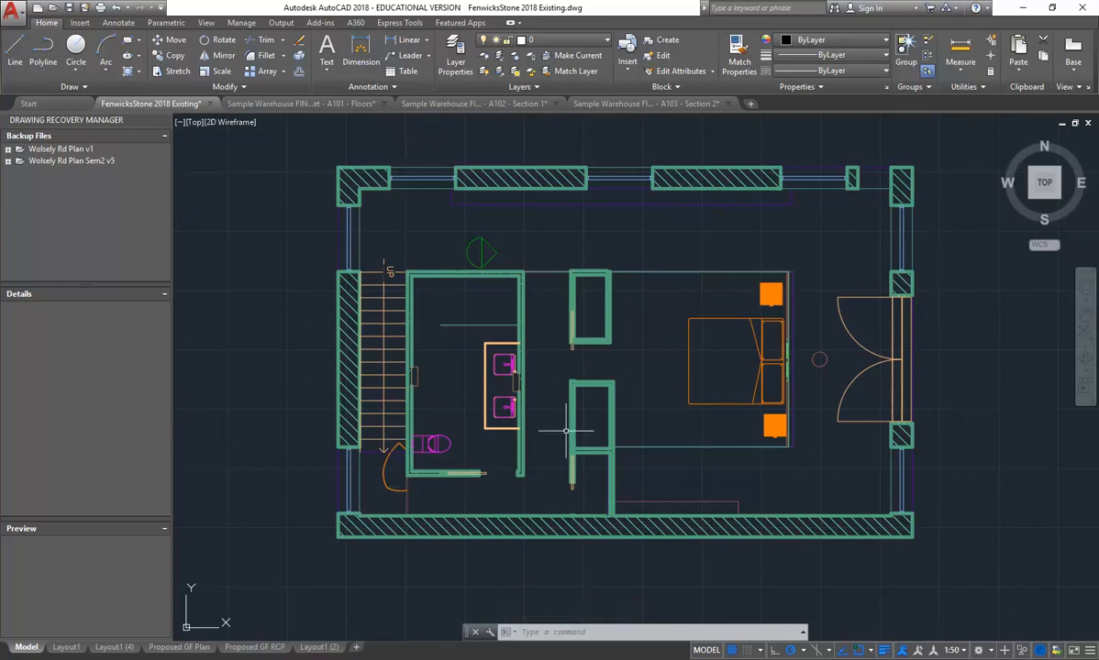
mouse_move(409, 474)
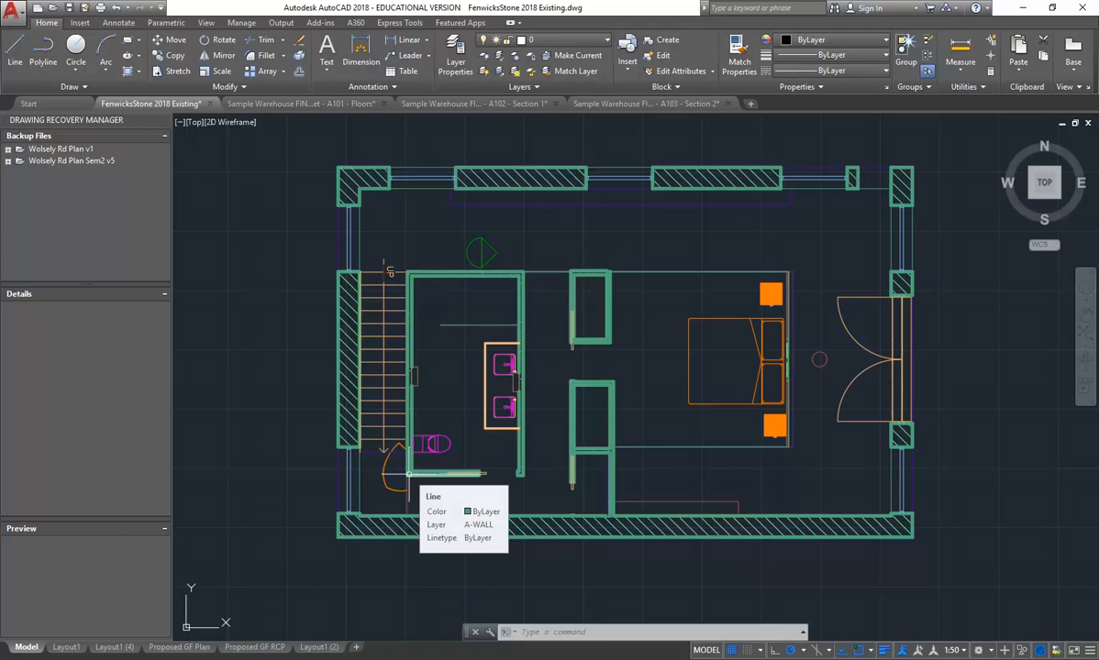
Compare the Proposed GF Plan and Proposed GF RCP layouts with both floor plans in model space
left_click(179, 647)
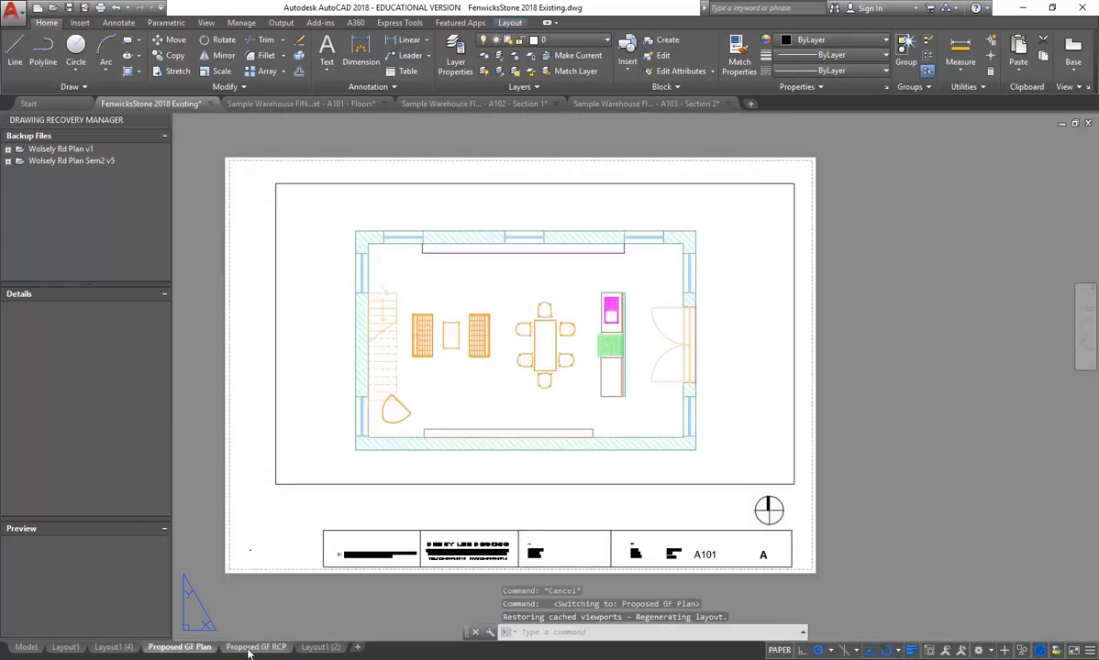
left_click(248, 648)
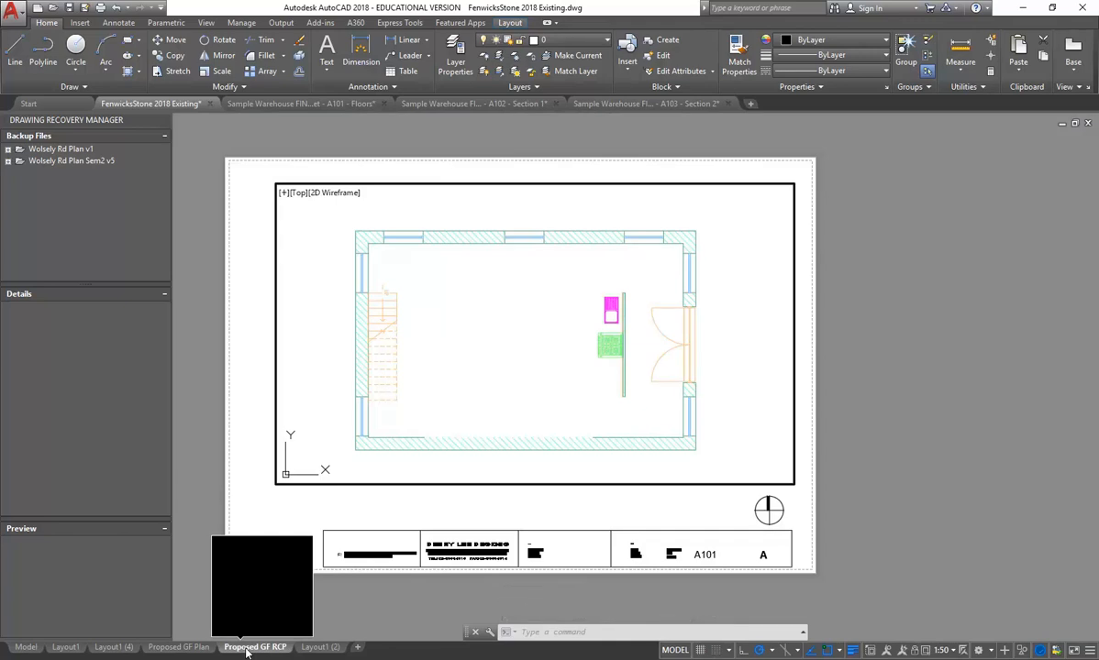
left_click(26, 648)
scroll(577, 352, "down", 4)
middle_click_drag(577, 352, 532, 473)
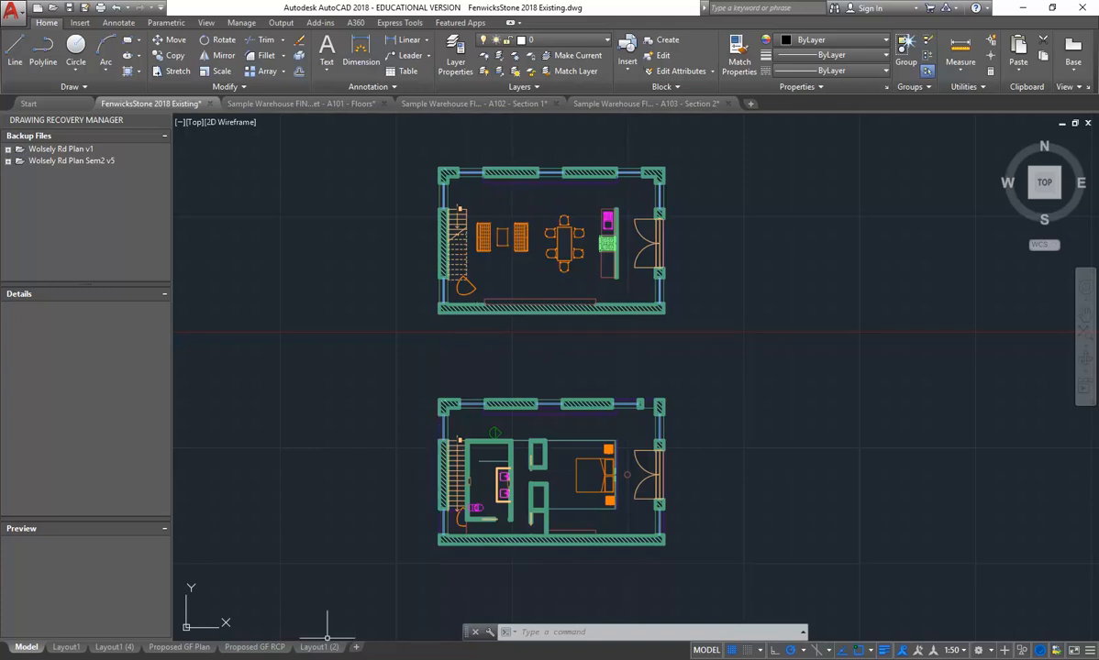
Switch to the assessment guide in Internet Explorer and review the required drawings and scales, including proposed floor plans, FF&E plans and Assessment 2 documentation
mouse_move(285, 659)
mouse_move(211, 659)
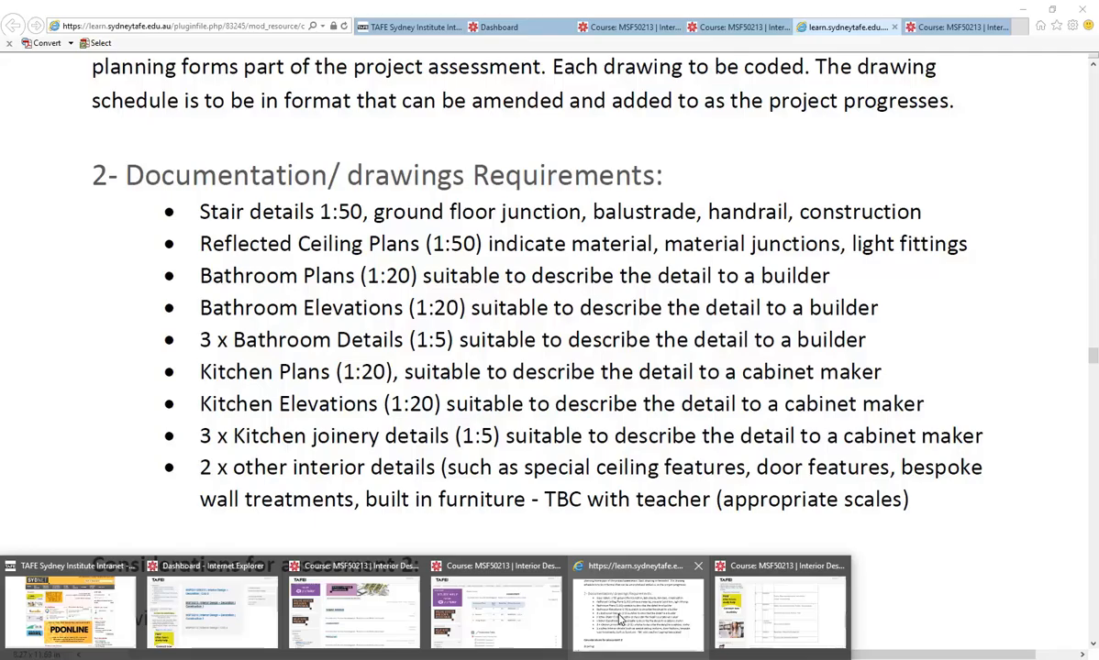
left_click(619, 619)
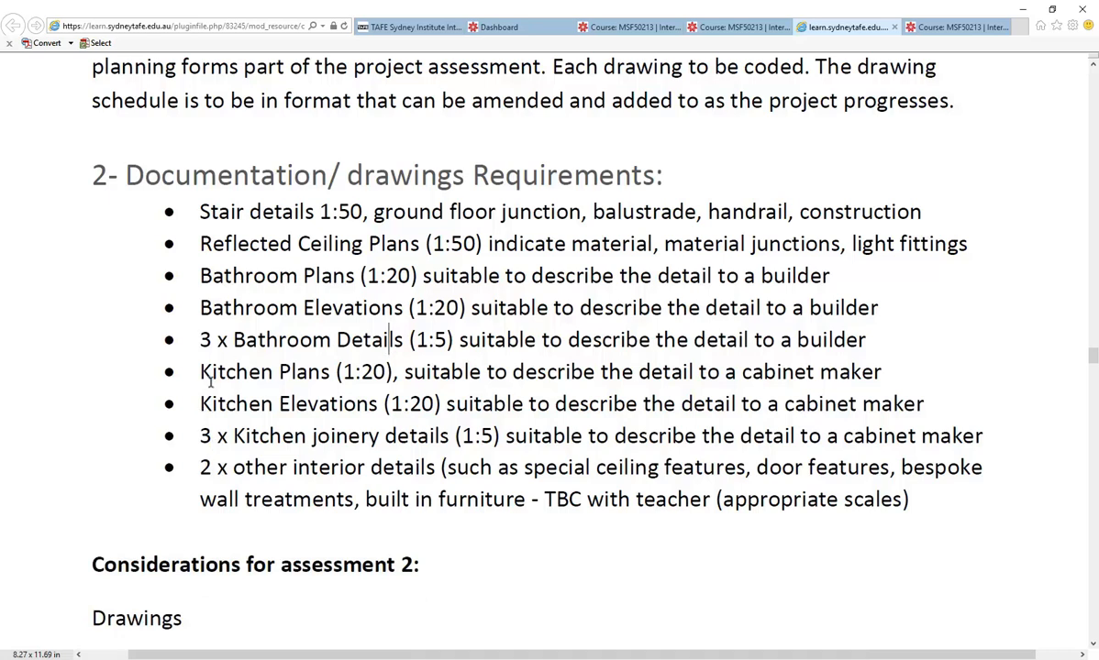
scroll(211, 382, "down", 2)
scroll(211, 383, "down", 2)
left_click_drag(1092, 362, 1092, 484)
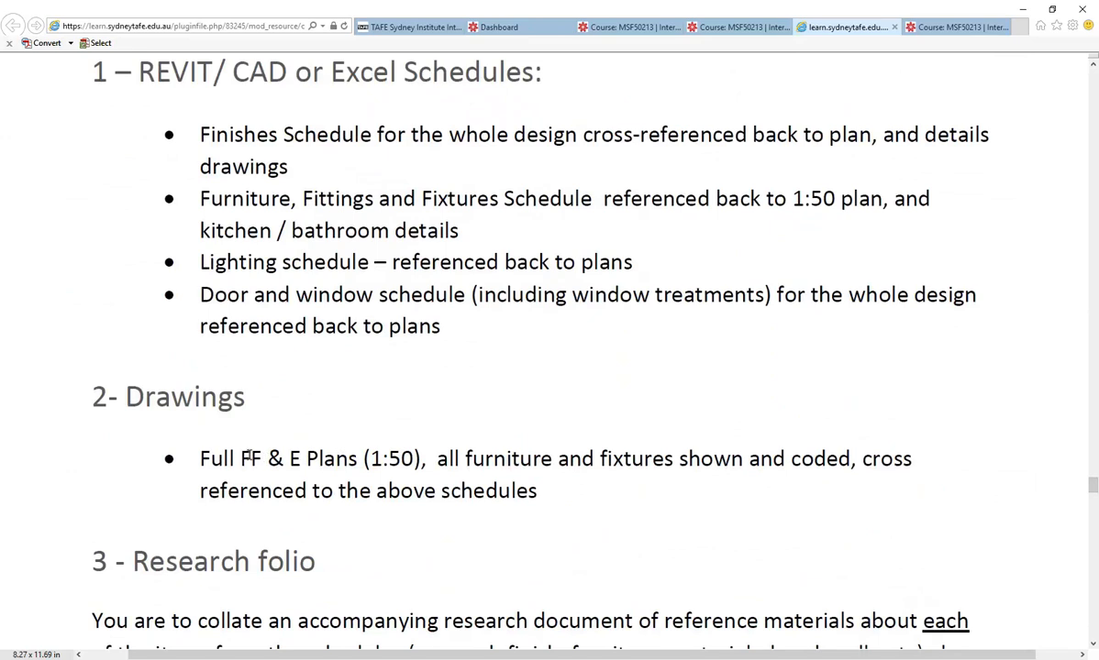
left_click_drag(1091, 486, 1094, 314)
scroll(282, 386, "down", 3)
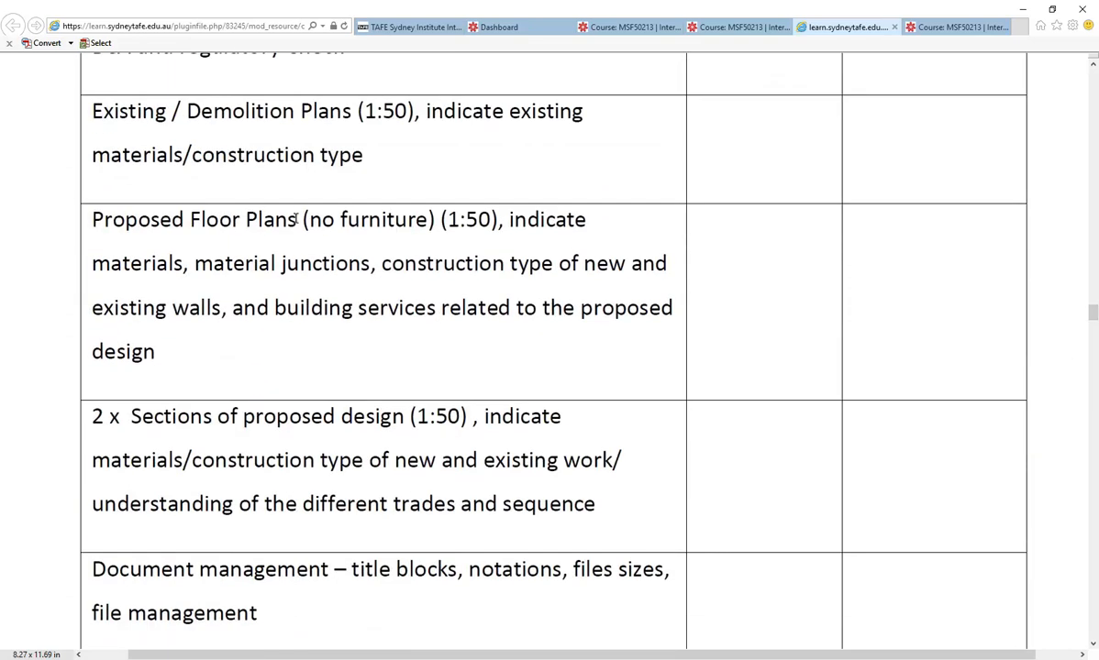
scroll(363, 323, "down", 20)
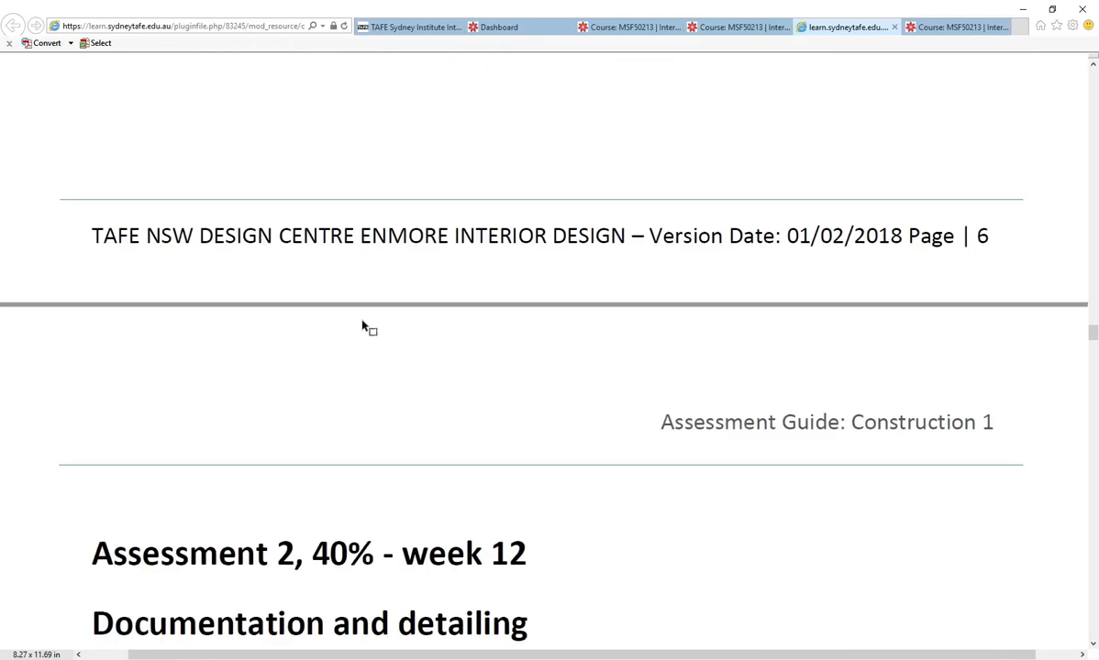
scroll(363, 319, "down", 10)
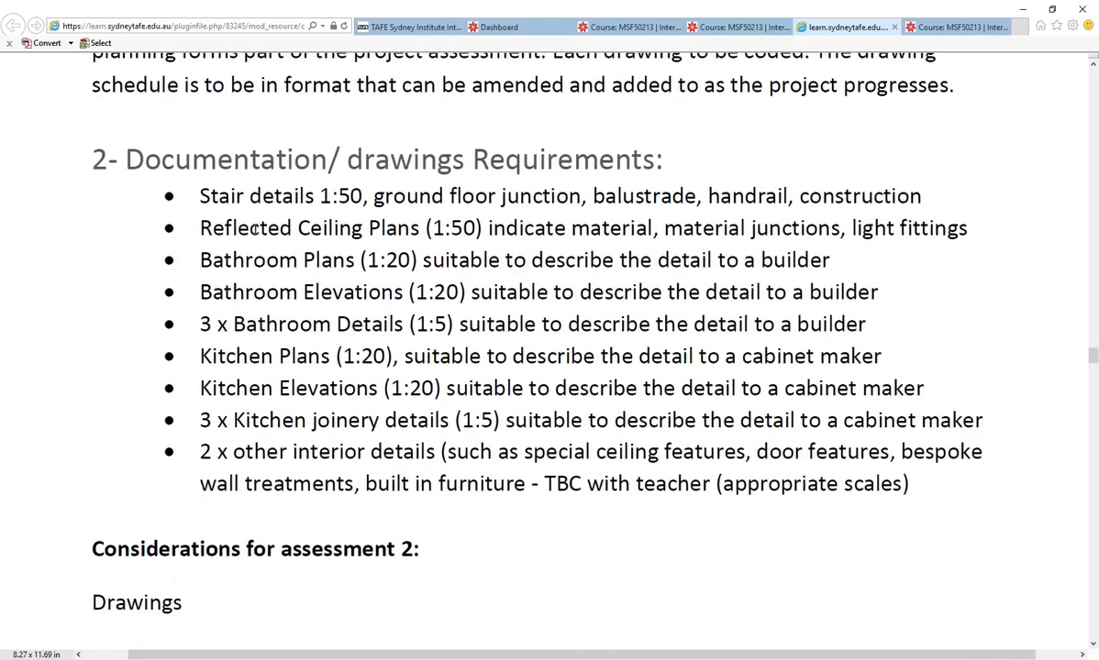